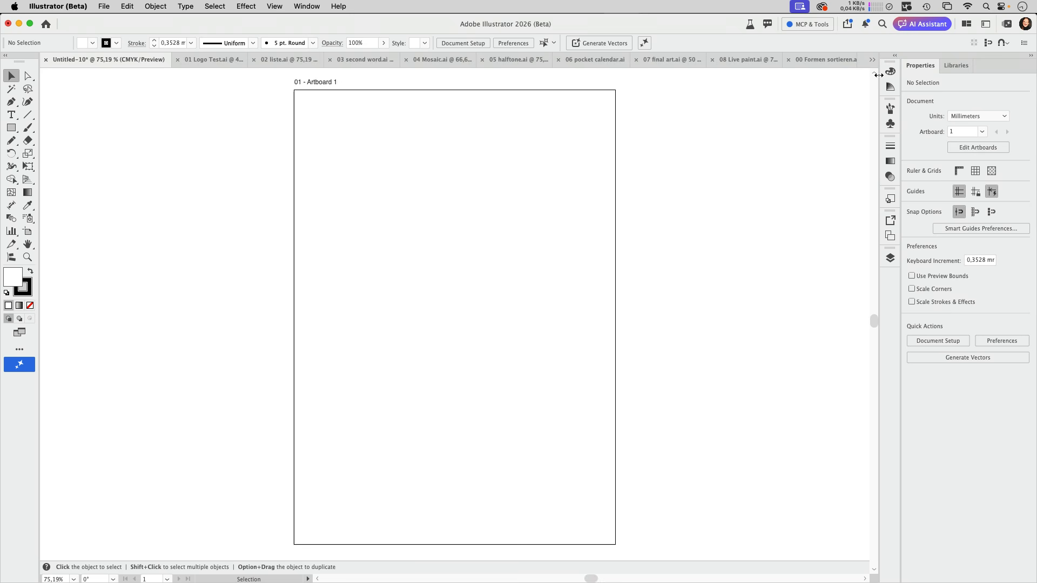
Step: Open the AI Assistant and place it as a floating window beside the artboard
left_click(922, 28)
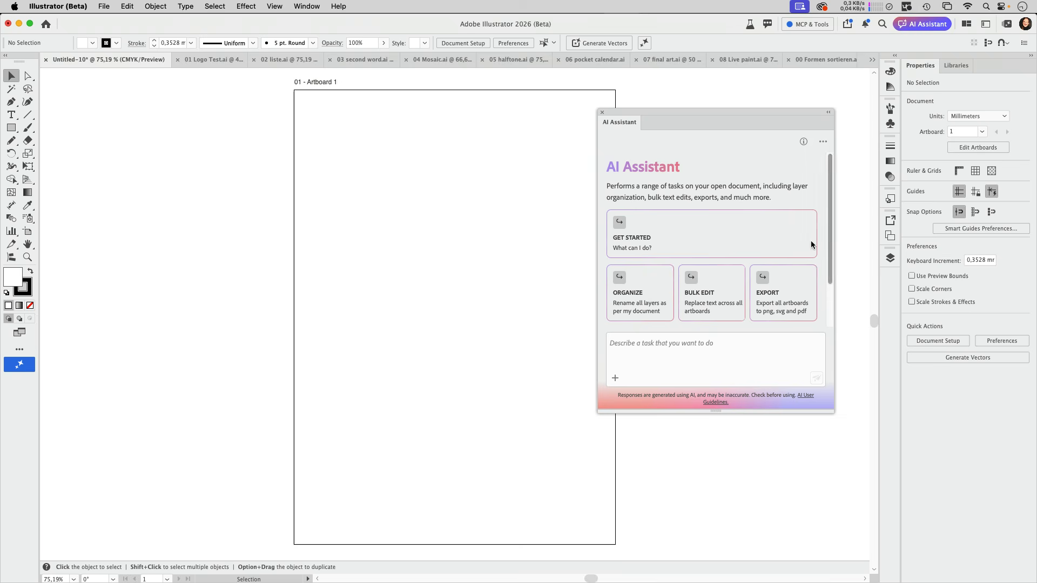
left_click_drag(746, 111, 776, 84)
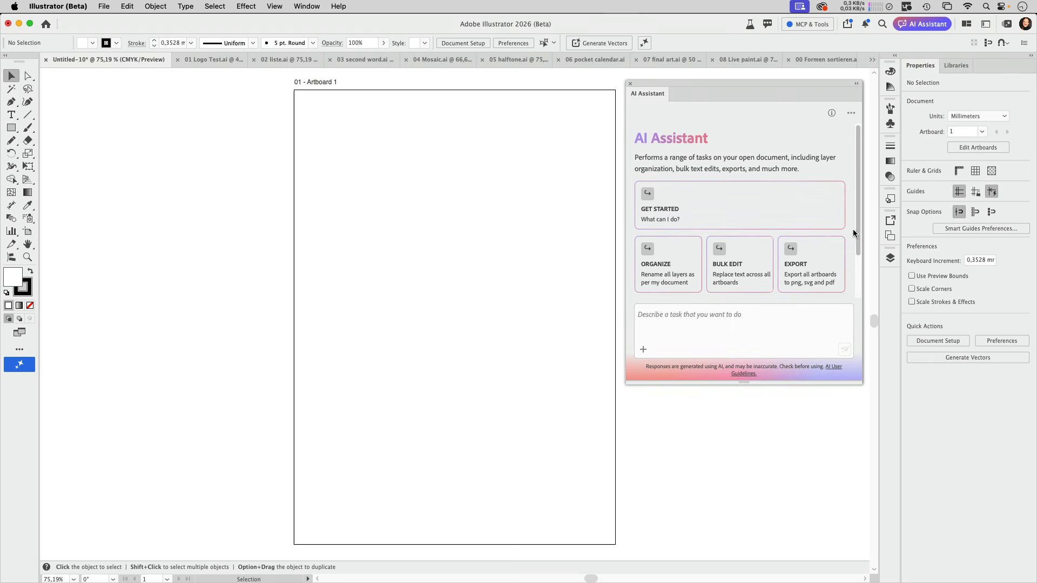
left_click(306, 6)
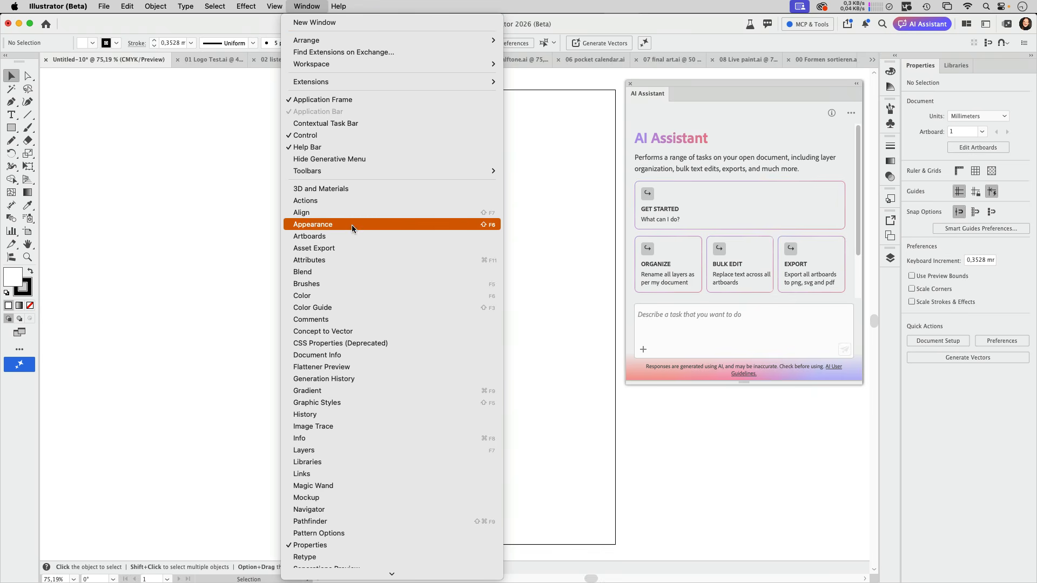
key("Escape")
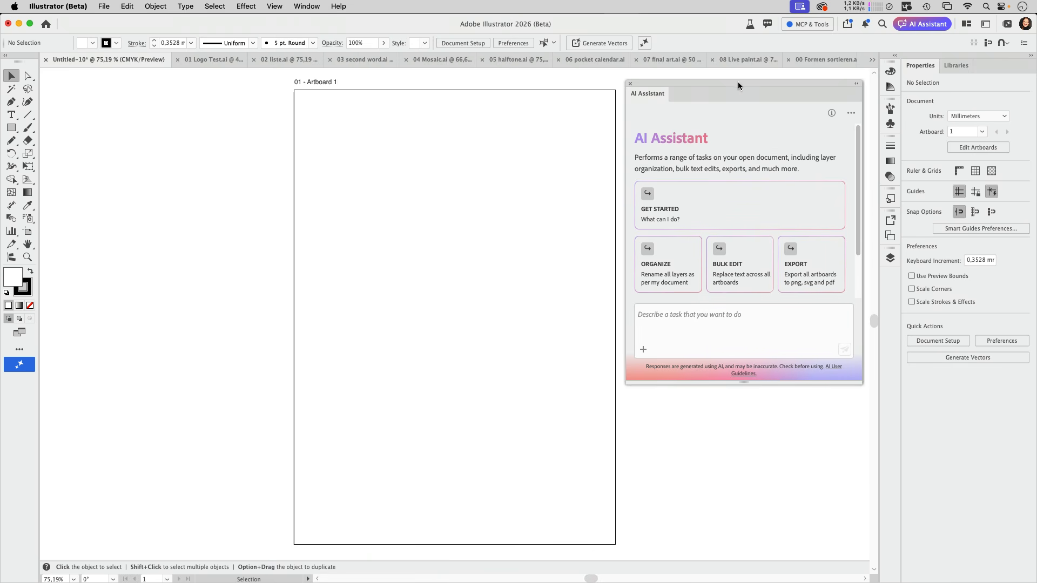
left_click_drag(738, 82, 892, 274)
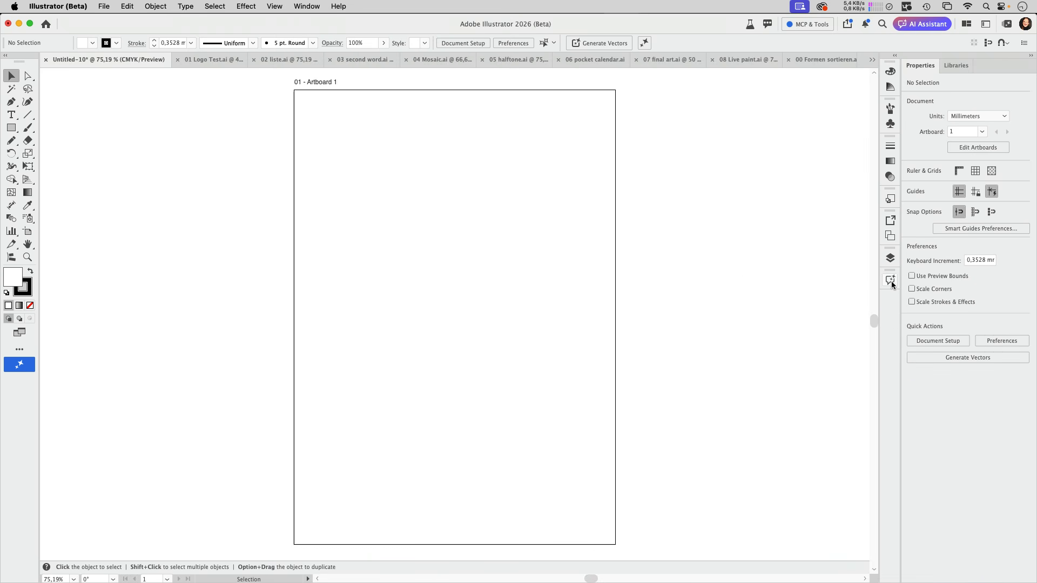
left_click(891, 282)
left_click_drag(686, 276, 667, 102)
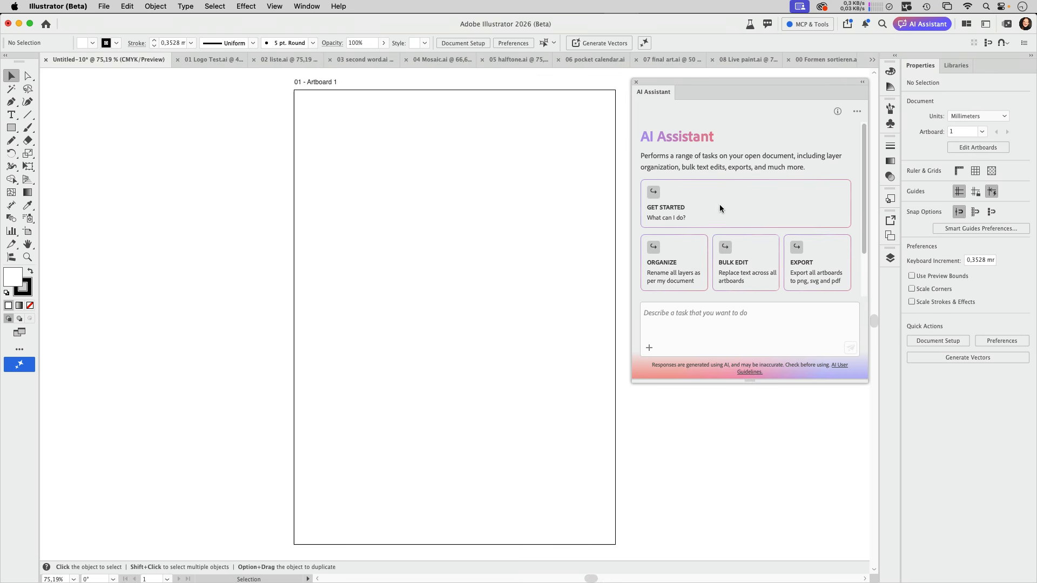
left_click(667, 203)
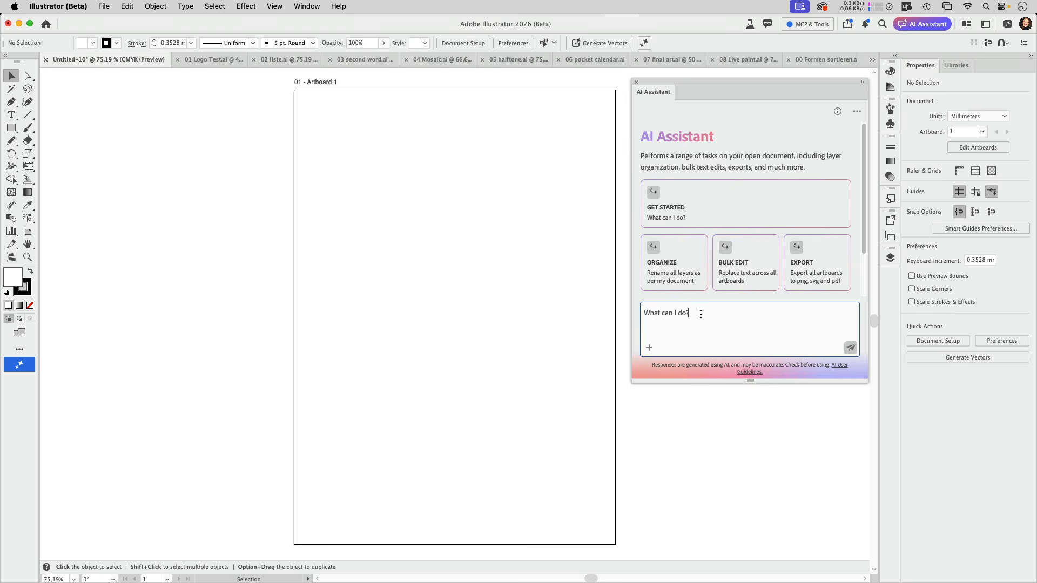
left_click_drag(688, 313, 613, 312)
key("BackSpace")
Step: Copy the prompt "create a circle, a triangle and a square, all in the same optical size and different colors" from the TextEdit file prompts
mouse_move(611, 582)
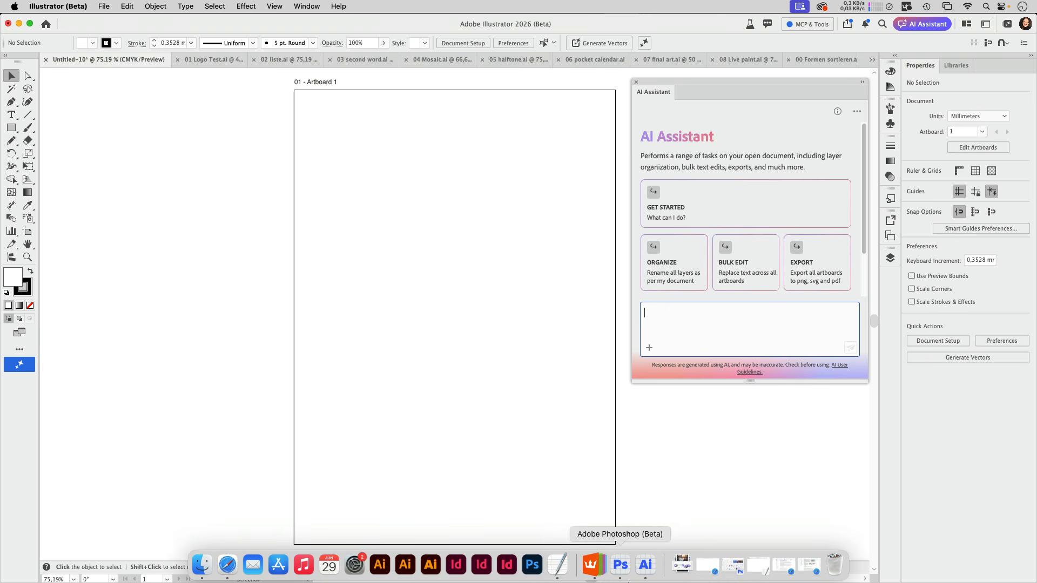
left_click(558, 566)
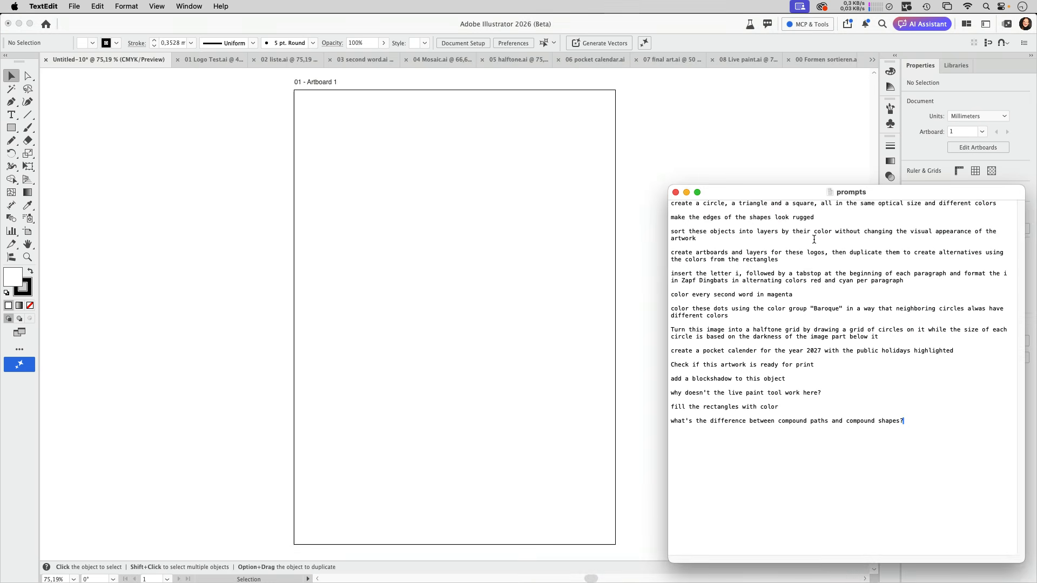
left_click_drag(672, 204, 997, 209)
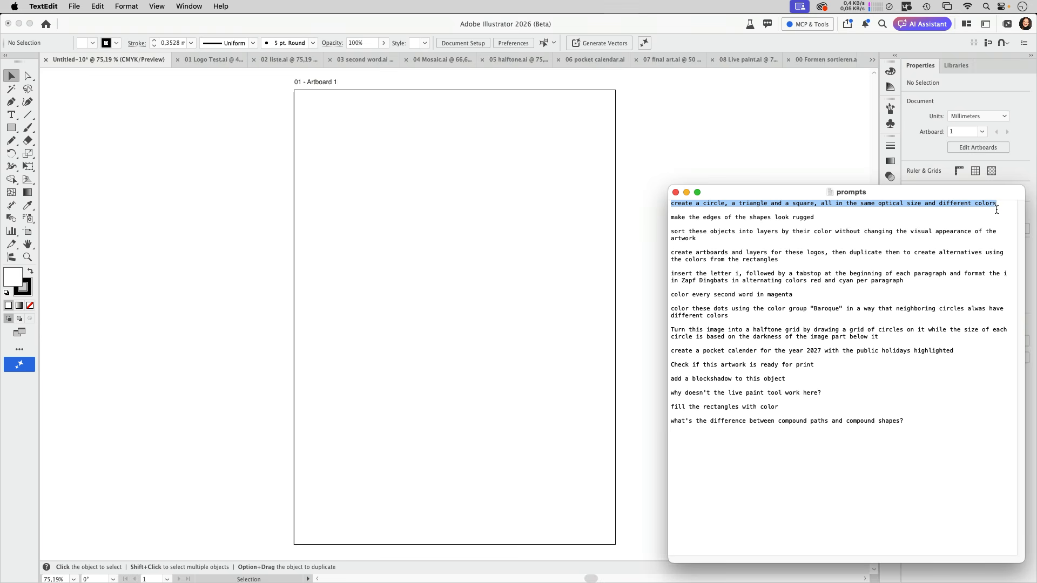
key("super+c")
Step: Return to Illustrator and submit the copied prompt for the three shapes to the AI Assistant
left_click(685, 28)
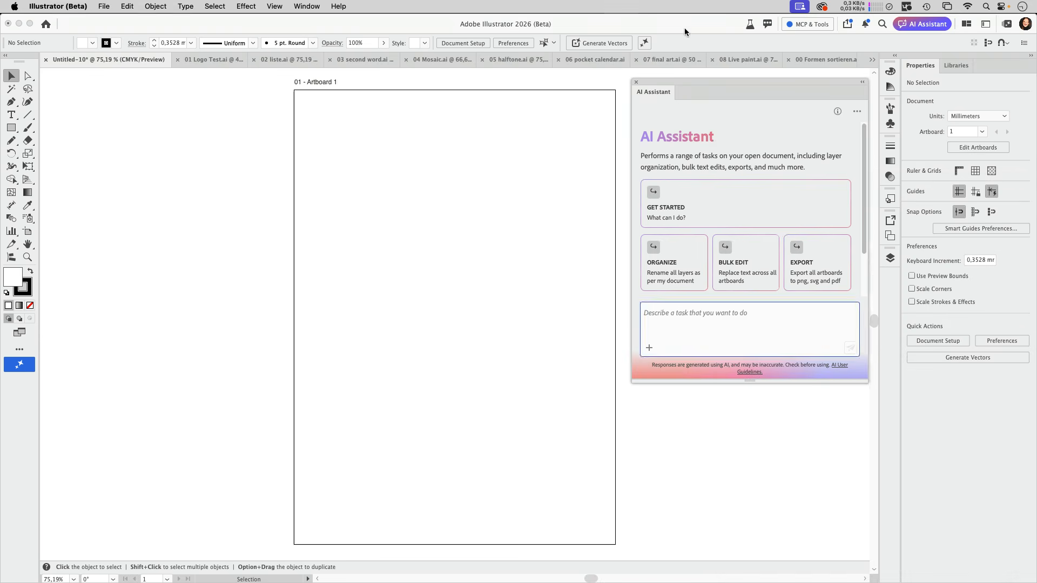
left_click(722, 330)
key("super+v")
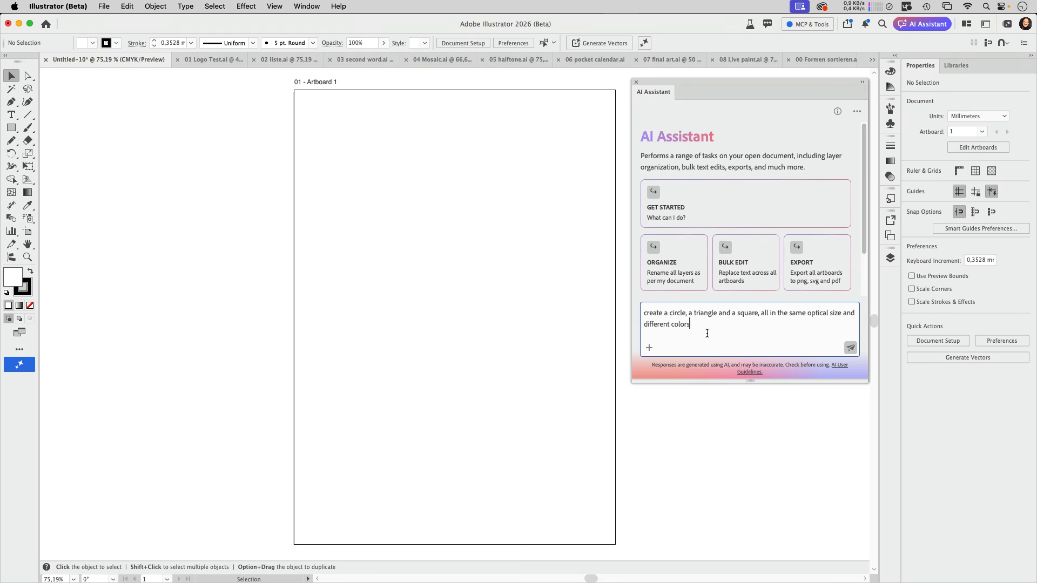
left_click(851, 348)
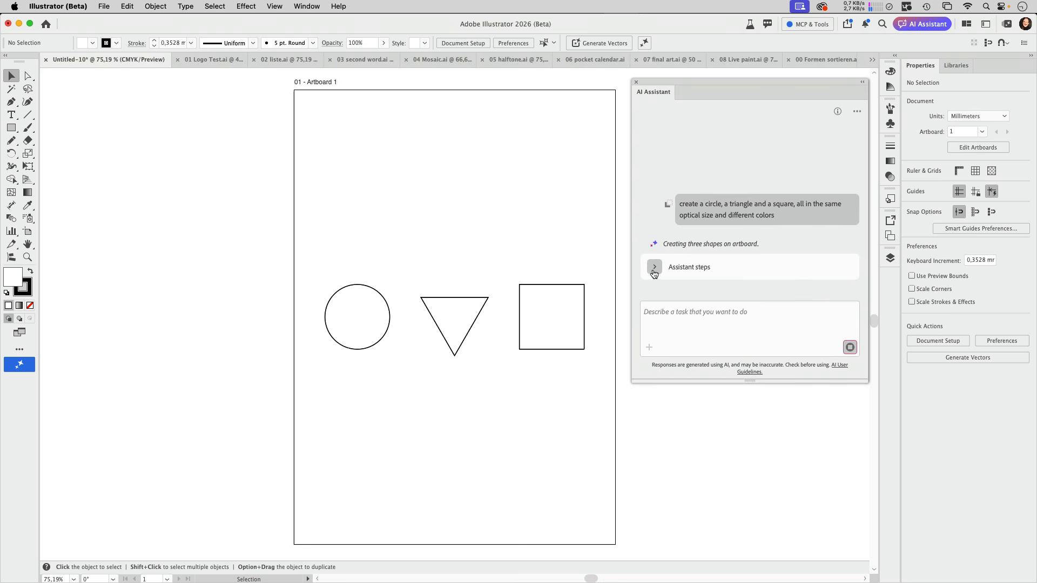
Step: Review the assistant's reasoning steps for sizing, placing and coloring the three shapes
left_click(654, 270)
scroll(751, 236, "down", 5)
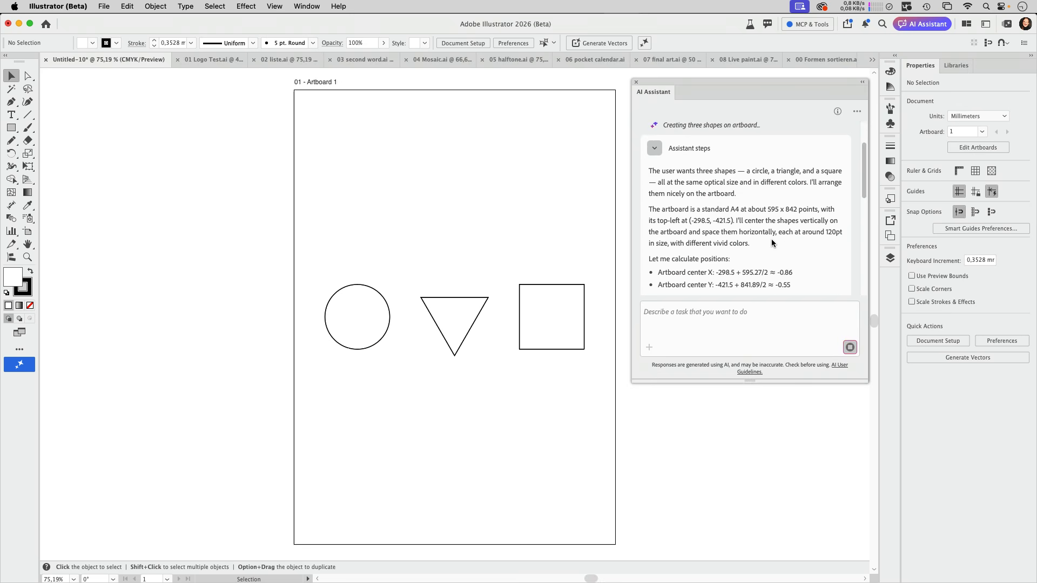
scroll(771, 240, "down", 9)
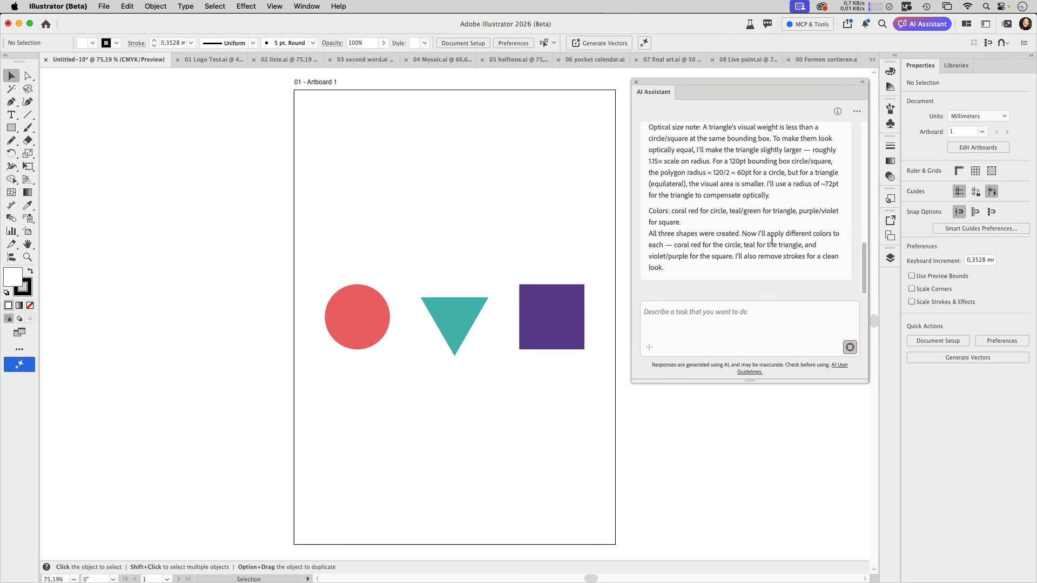
scroll(772, 241, "up", 4)
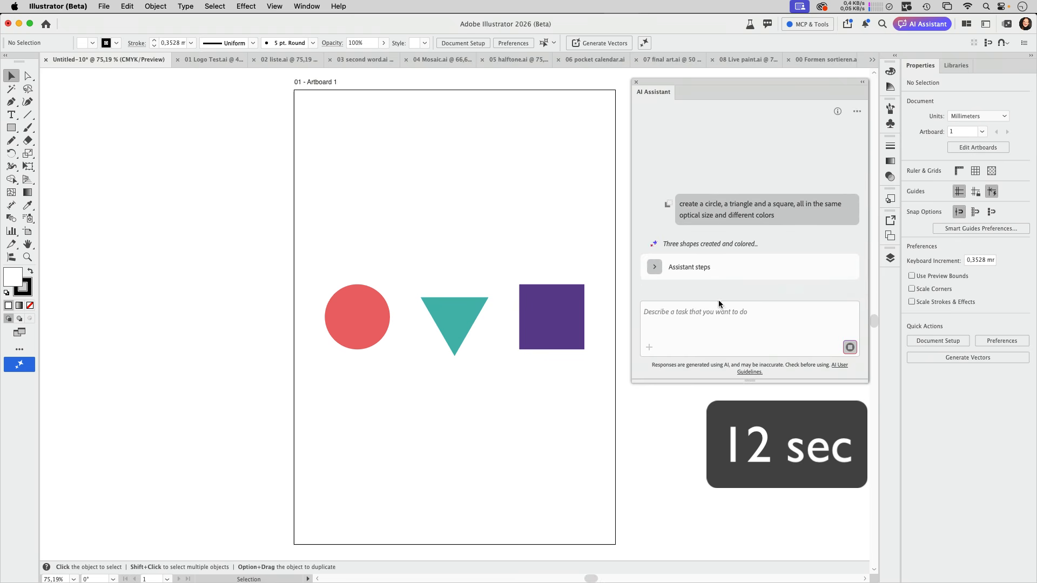
Step: Read the assistant's summary of the created shapes and check the teal triangle on the artboard
left_click(708, 318)
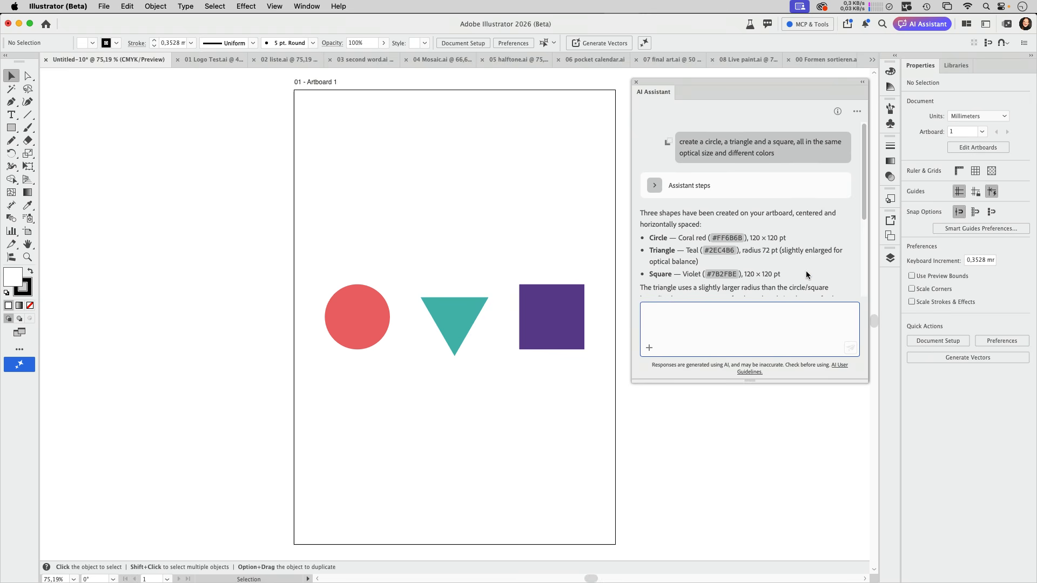
scroll(806, 270, "down", 5)
scroll(806, 270, "up", 3)
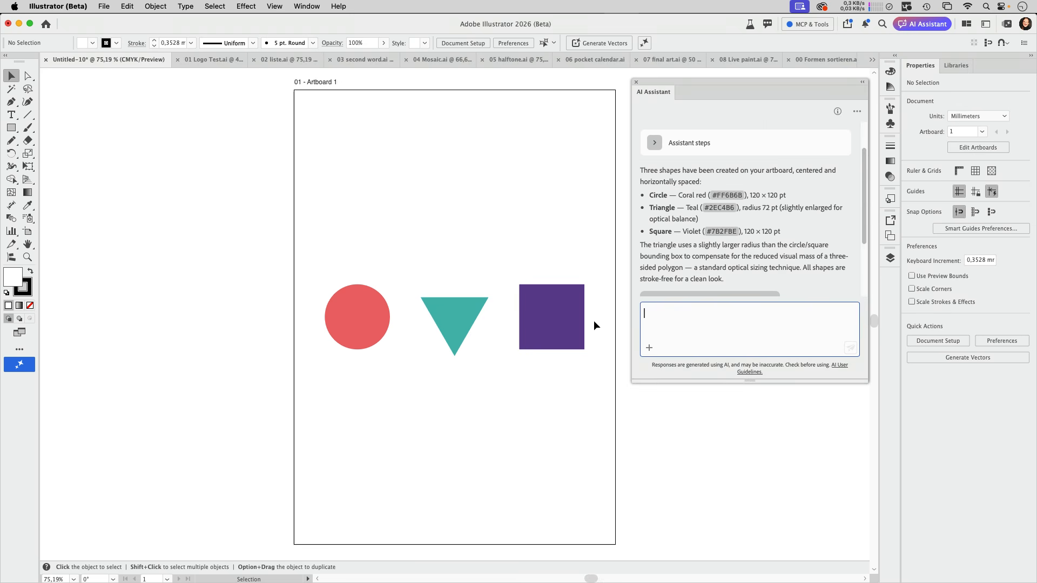
left_click(456, 326)
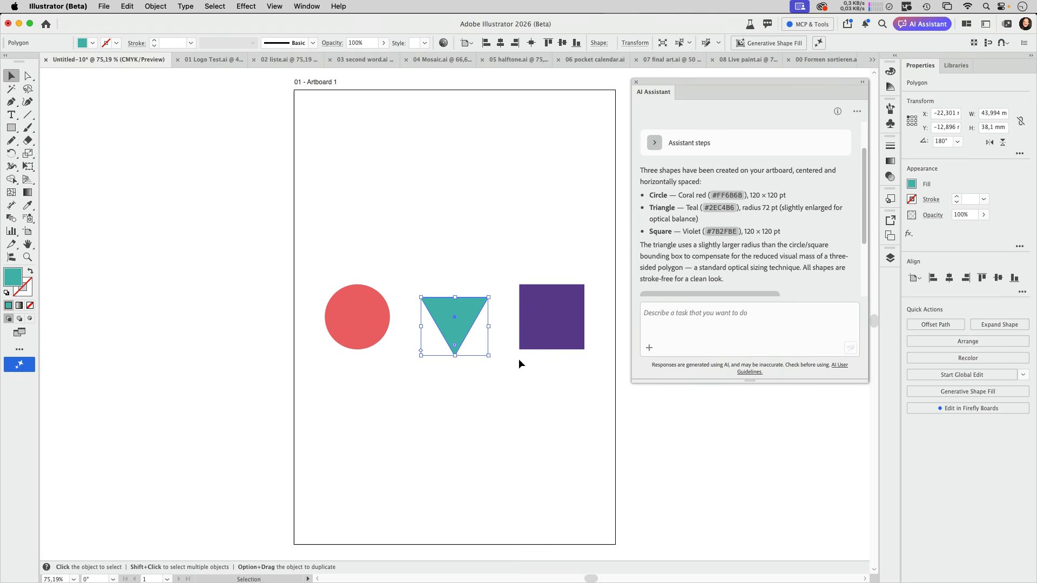
left_click(521, 397)
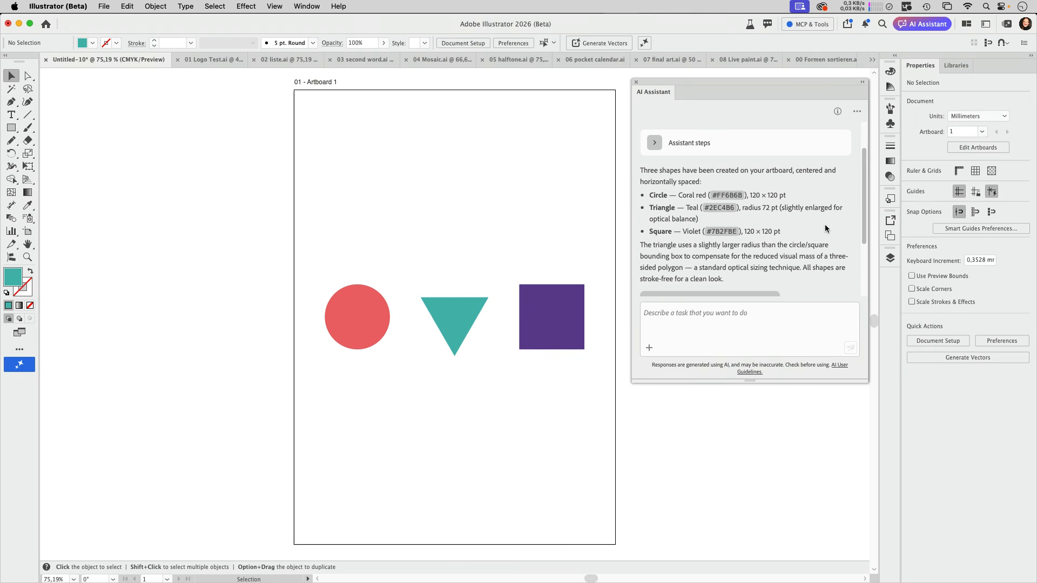
scroll(823, 226, "up", 2)
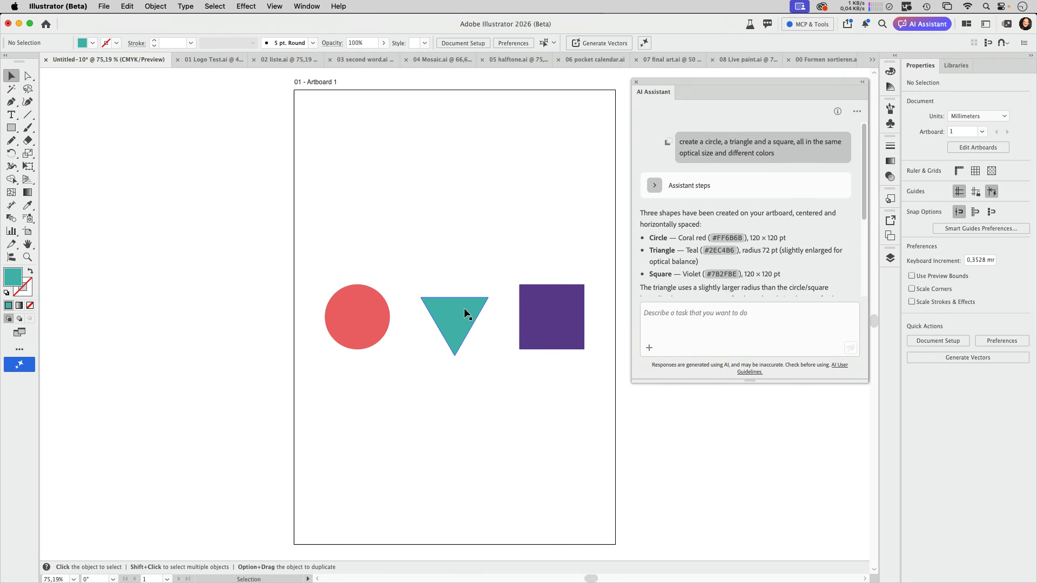
Step: Move the teal triangle straight up so it is vertically centered with the circle and the square
left_click_drag(466, 313, 466, 300)
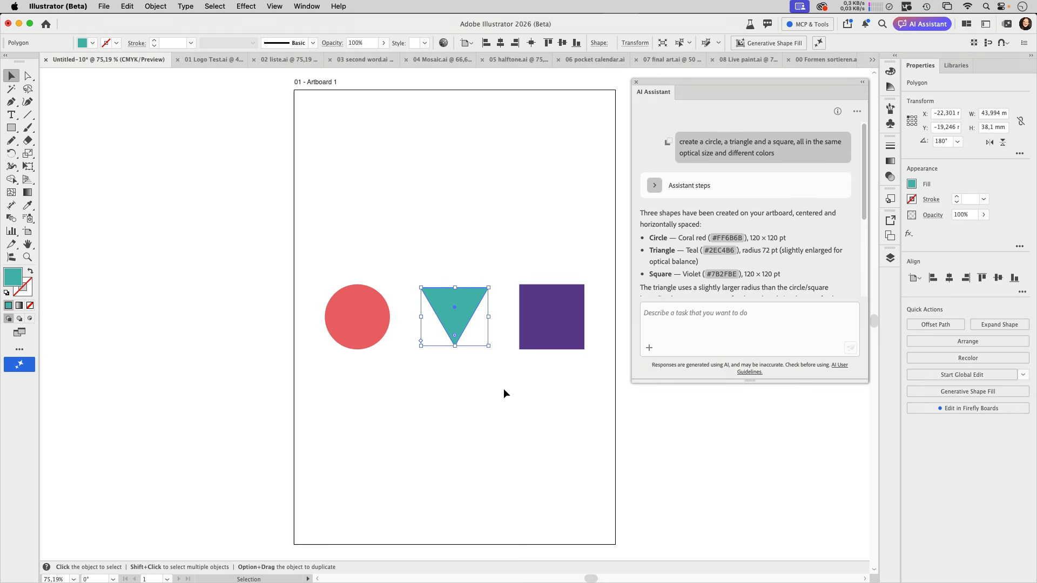
left_click(471, 380)
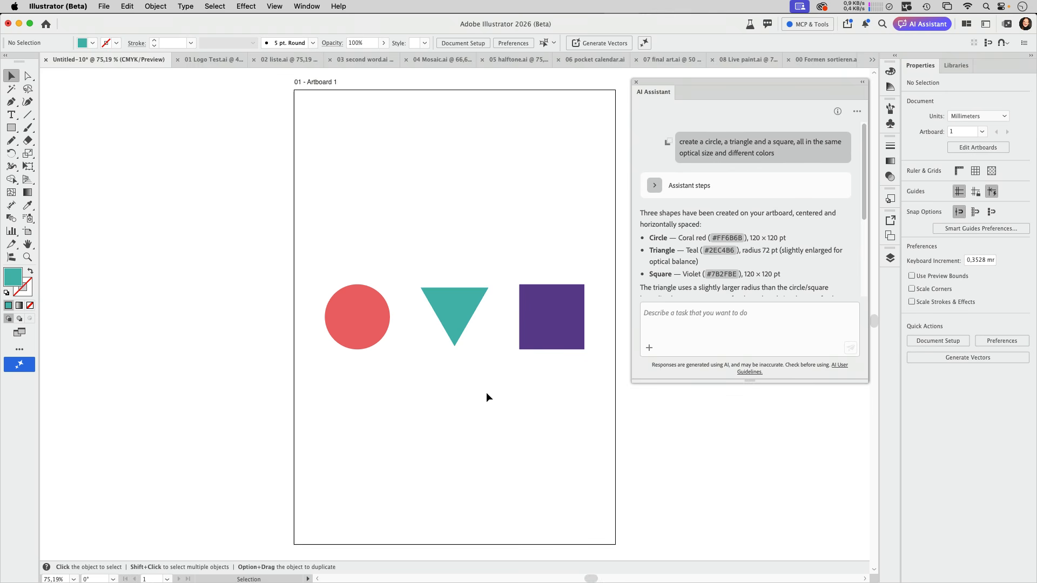
Step: Submit the prompt "make the edges of the shapes look rugged" to the AI Assistant
left_click(629, 570)
left_click(631, 279)
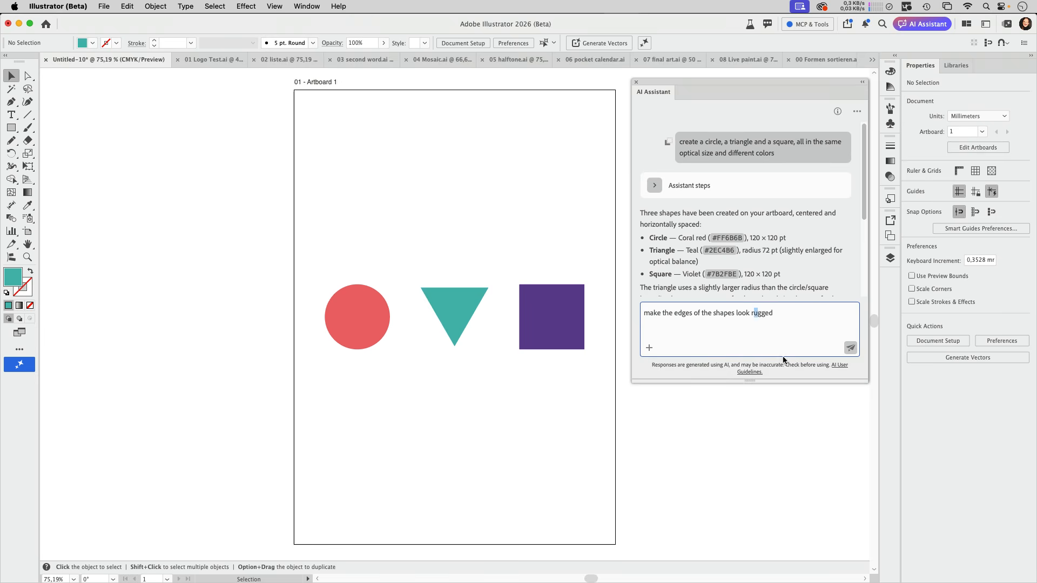
key("Return")
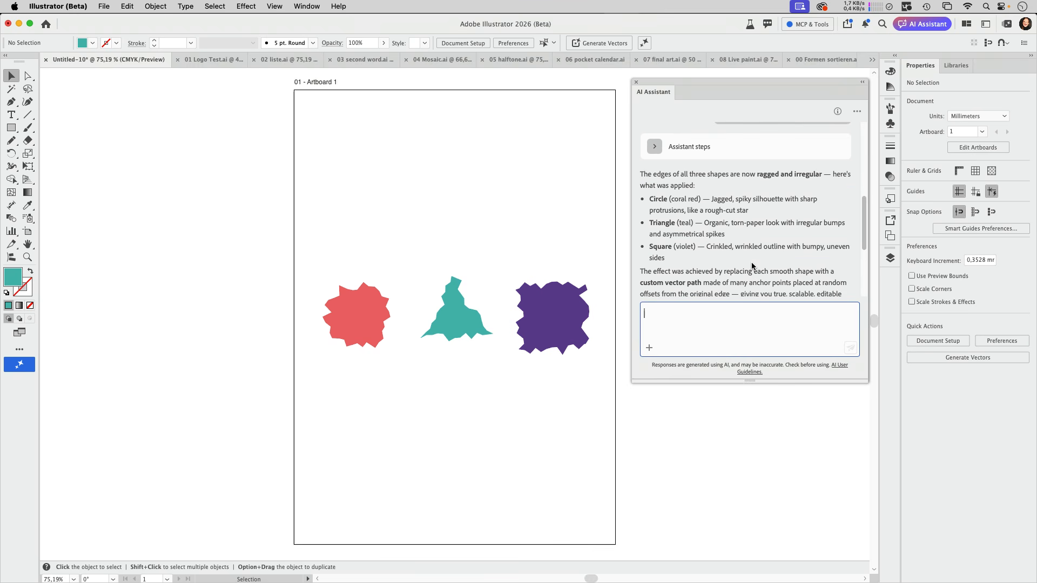
Step: Select the ragged violet square and activate the Direct Selection tool through the link in the assistant's reply
left_click(562, 326)
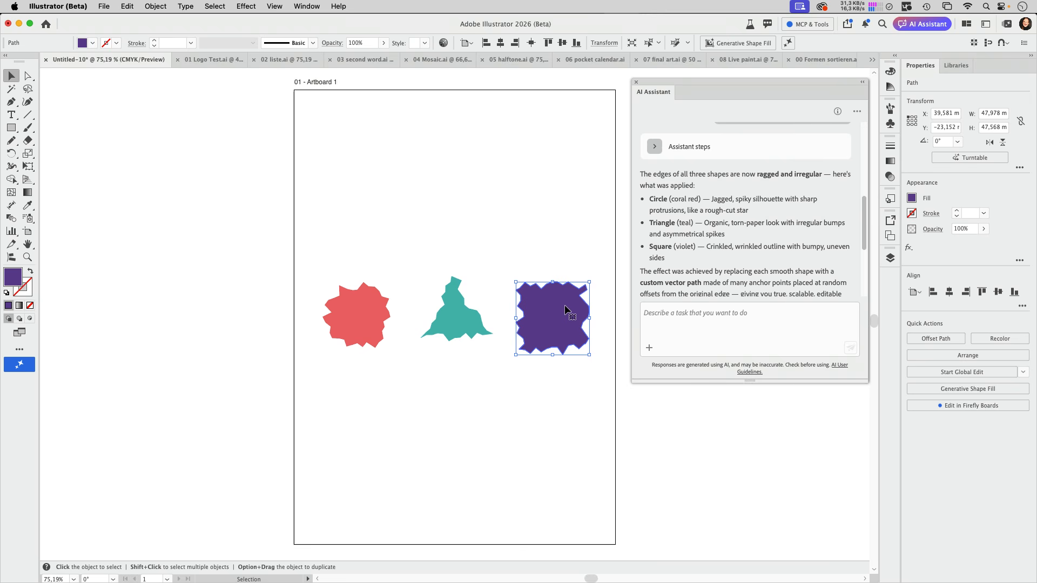
scroll(742, 277, "down", 2)
scroll(742, 277, "down", 2)
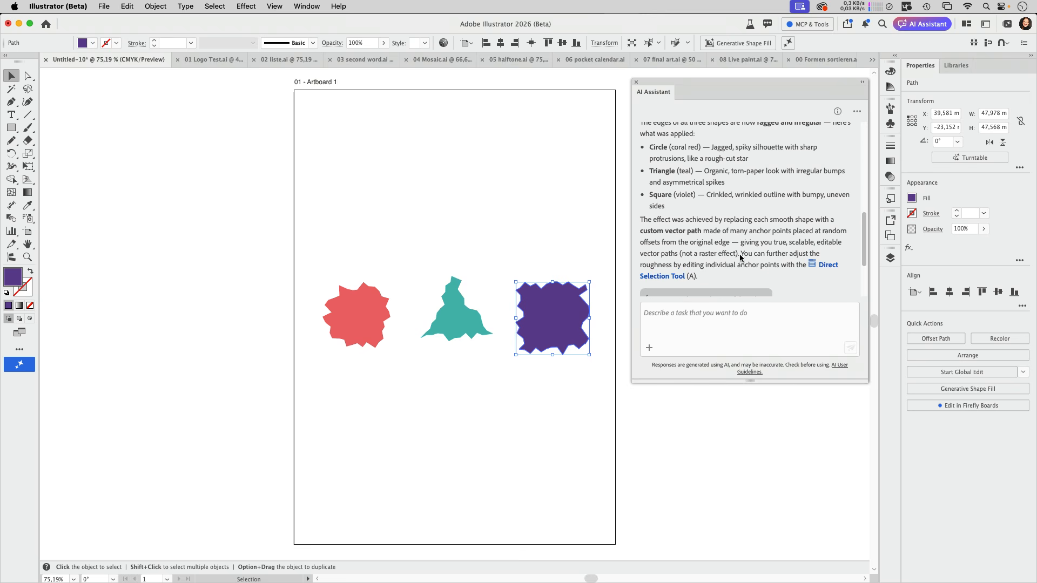
scroll(769, 286, "down", 3)
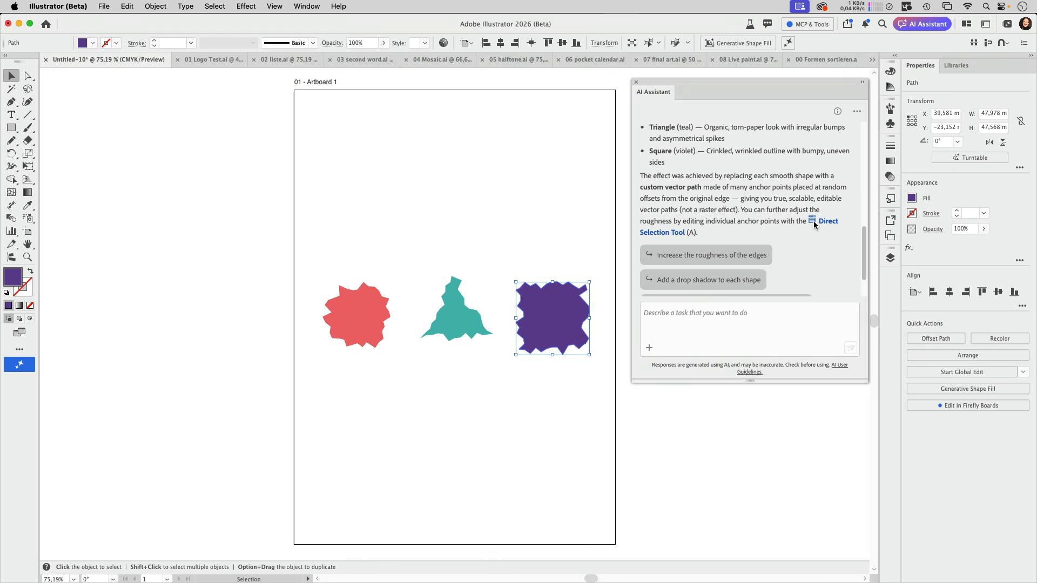
left_click(813, 221)
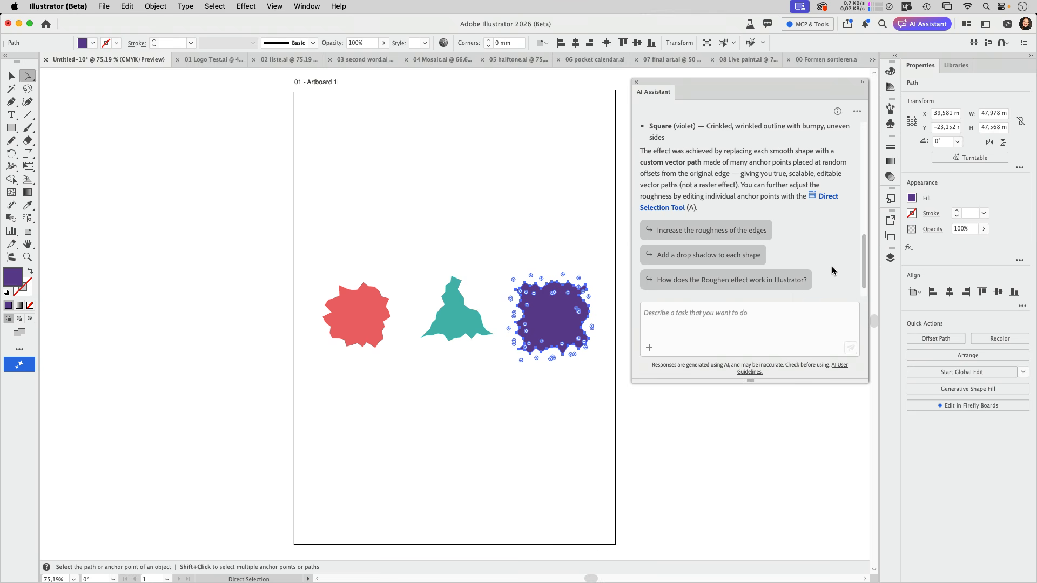
Step: Deselect the violet square and reread the assistant's explanation of how the edges were roughened
scroll(831, 267, "up", 1)
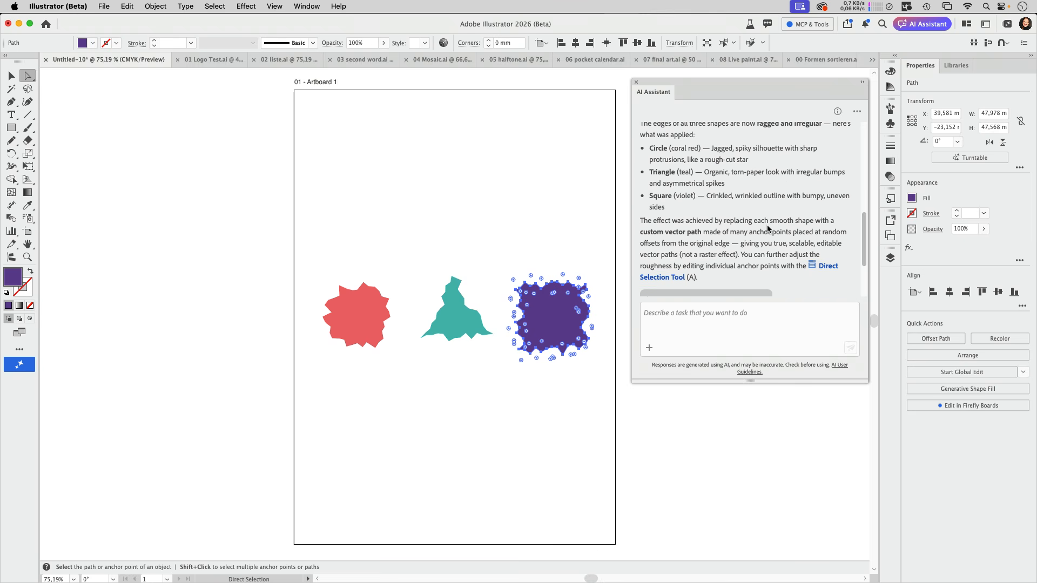
left_click(576, 247)
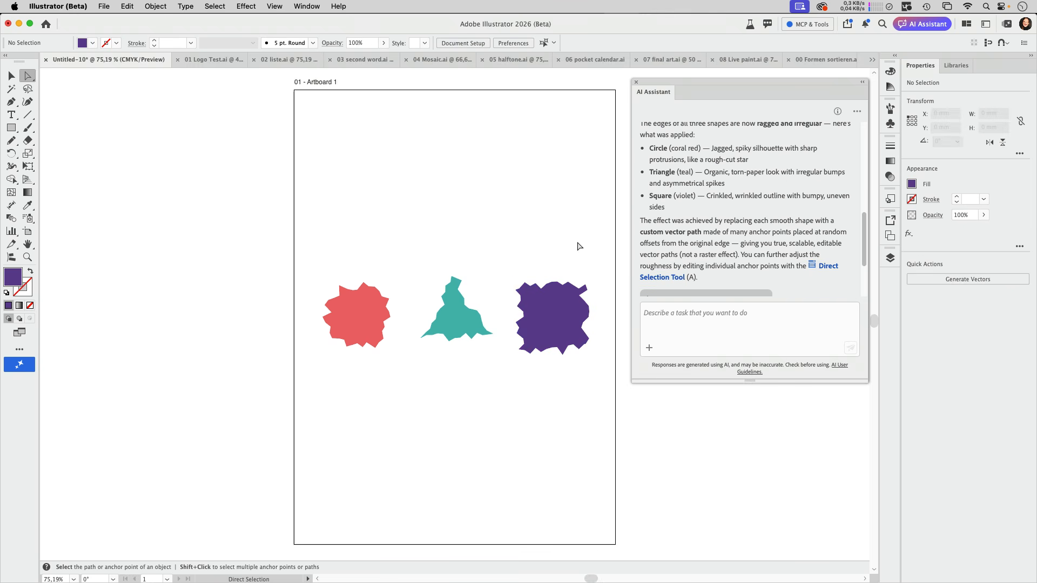
scroll(739, 238, "up", 3)
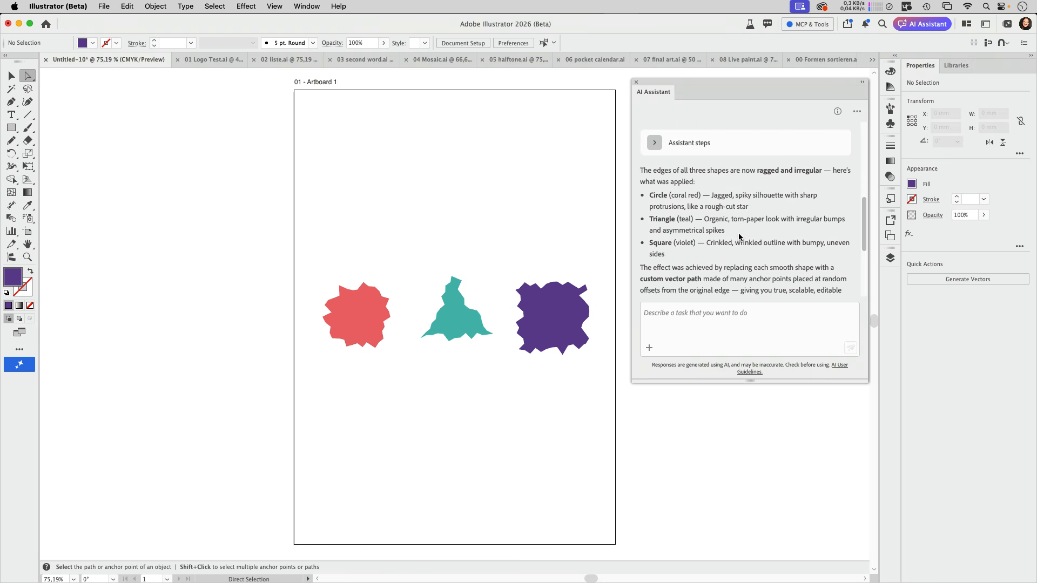
scroll(739, 240, "down", 2)
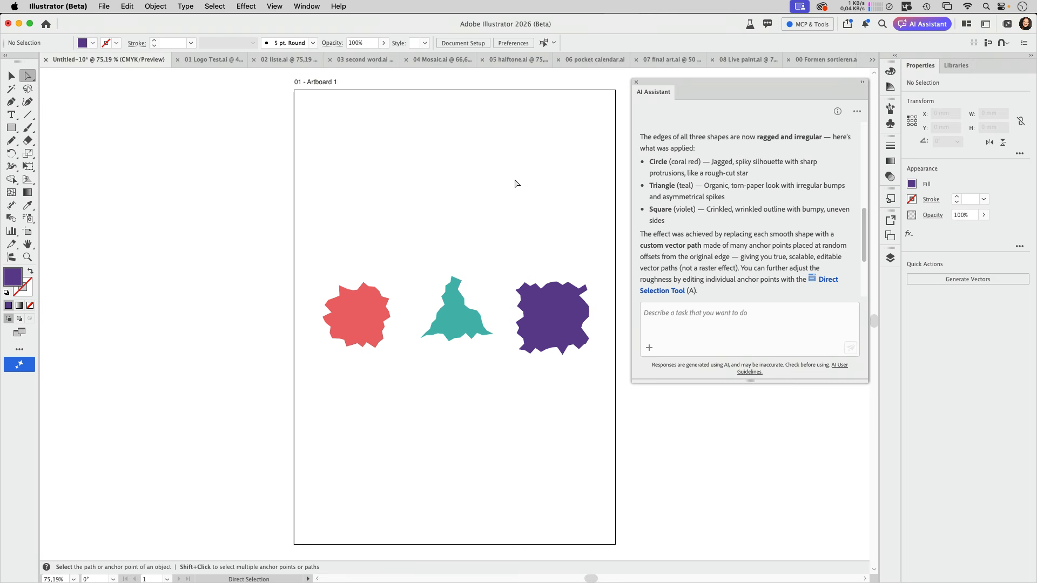
Step: Switch to the document 00 Formen sortieren.ai and shift the AI Assistant window over the artboard's edge, away from the docked panels
left_click(824, 60)
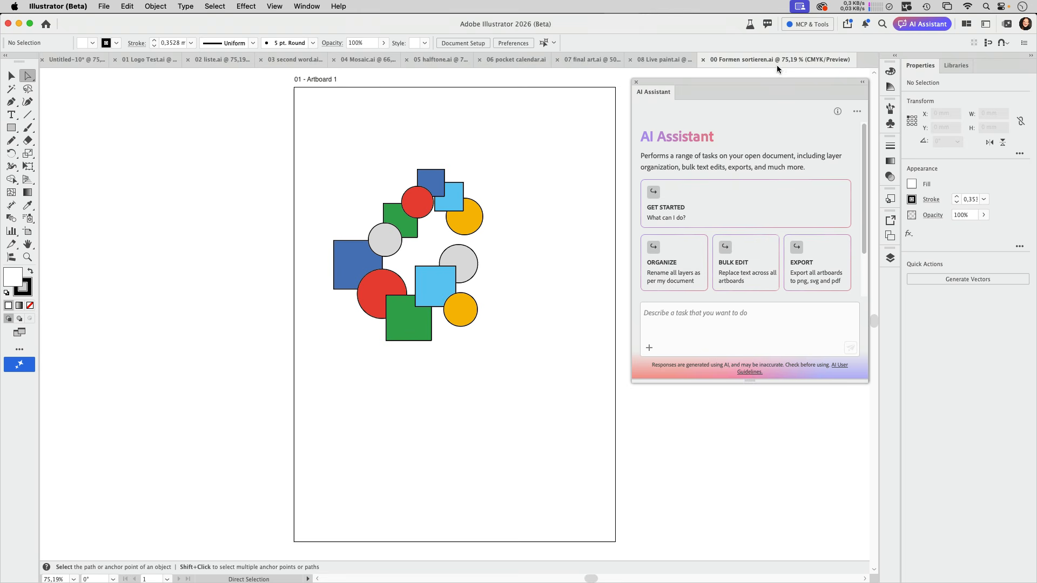
left_click_drag(778, 79, 675, 83)
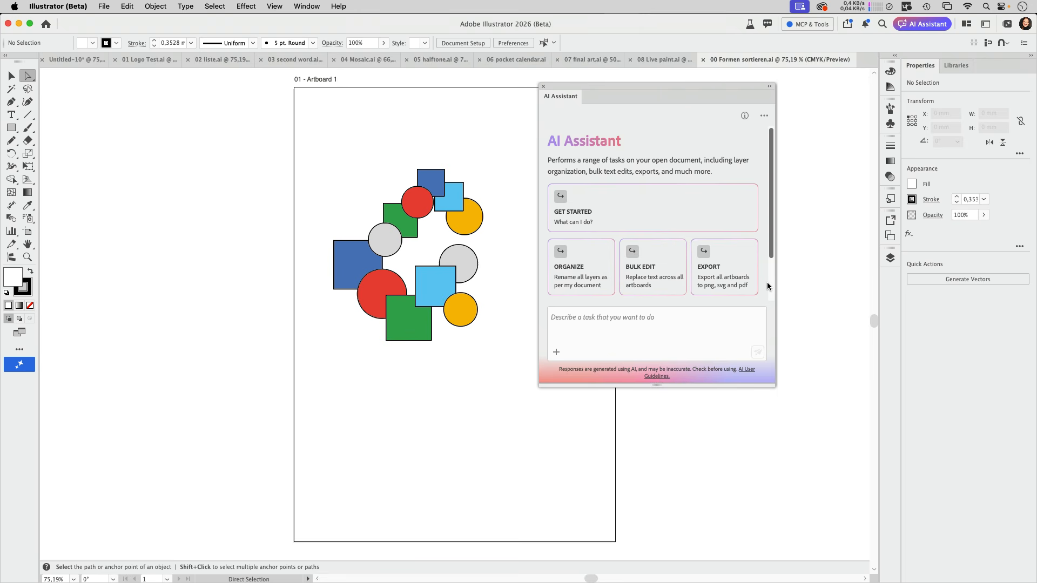
Step: Submit the prompt "sort these objects into layers by their color without changing the visual appearance of the artwork" to the AI Assistant
left_click(890, 258)
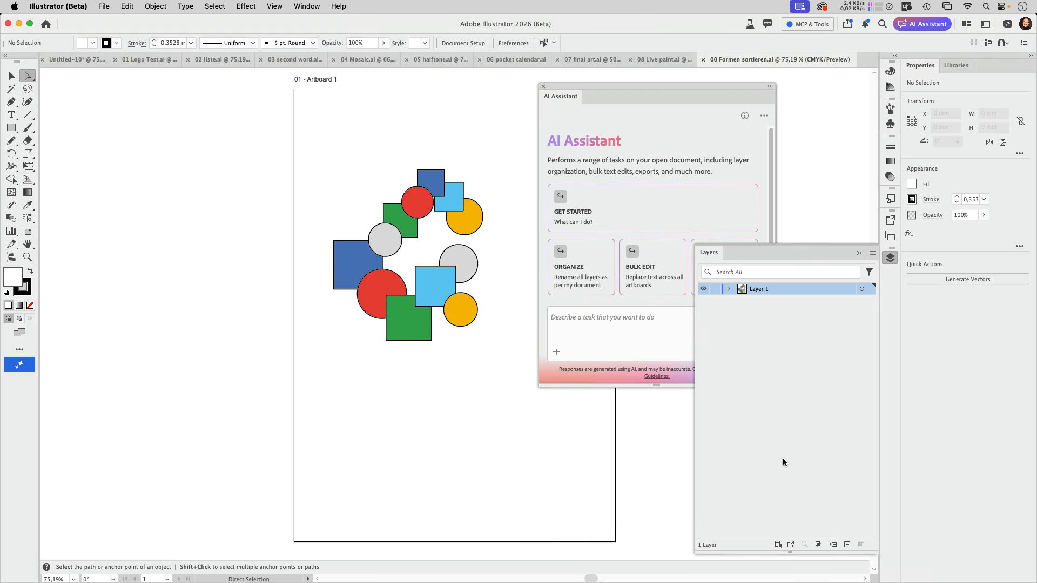
mouse_move(756, 581)
left_click(557, 564)
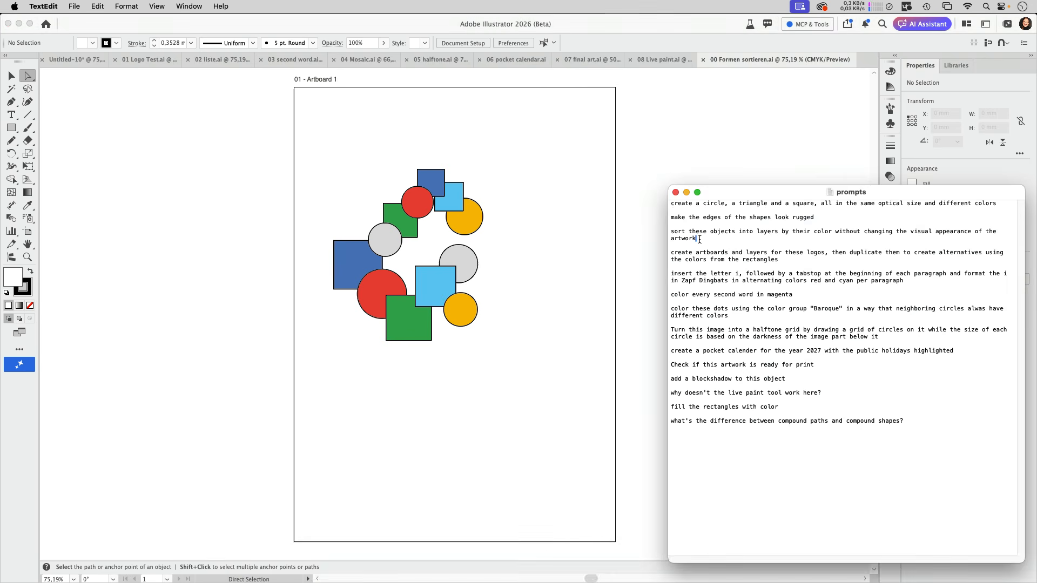
left_click(705, 89)
left_click_drag(705, 89, 778, 83)
left_click(685, 328)
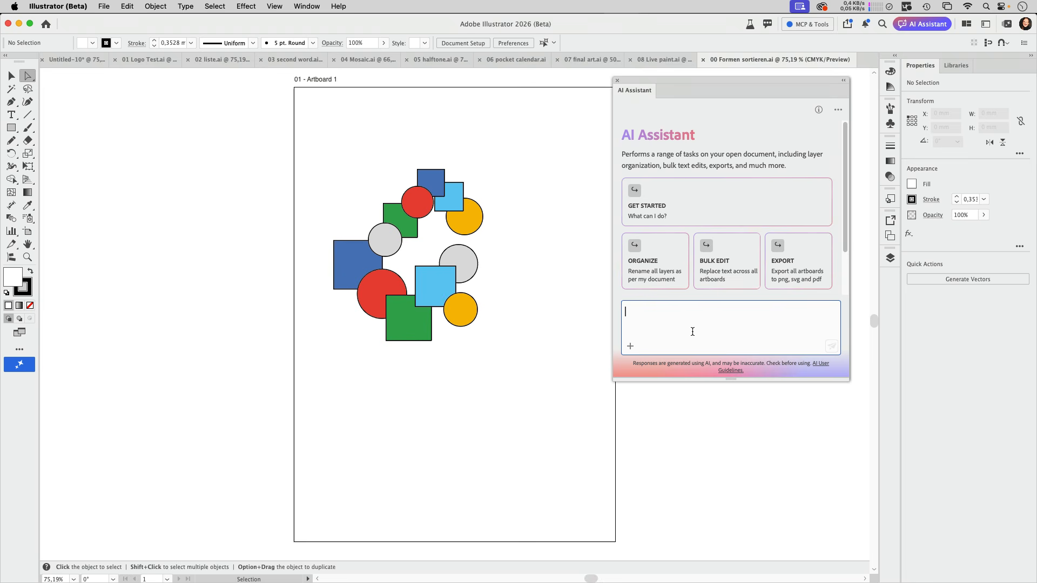
type("sort these objects into layers by their color without changing the visual appearance of the artwork")
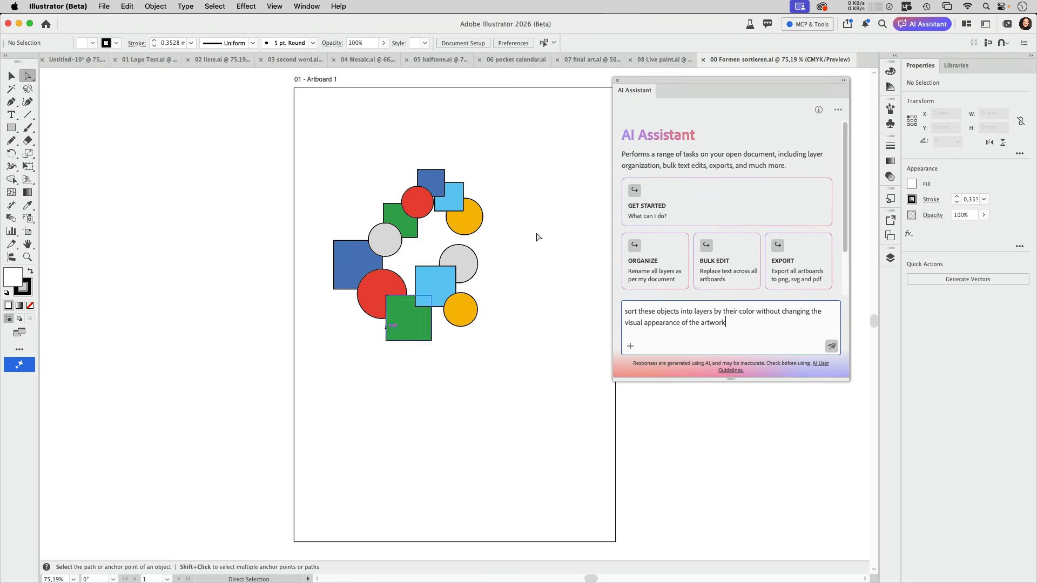
left_click(832, 347)
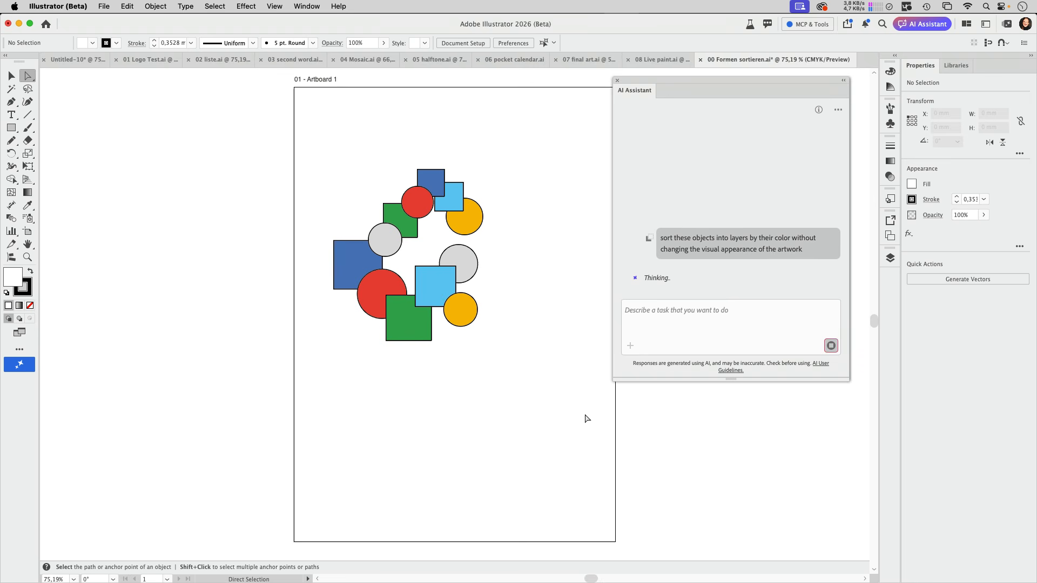
Step: Check the AI Assistant conversations in 05 halftone.ai and the Untitled-10 document, and return to 00 Formen sortieren.ai
left_click(433, 61)
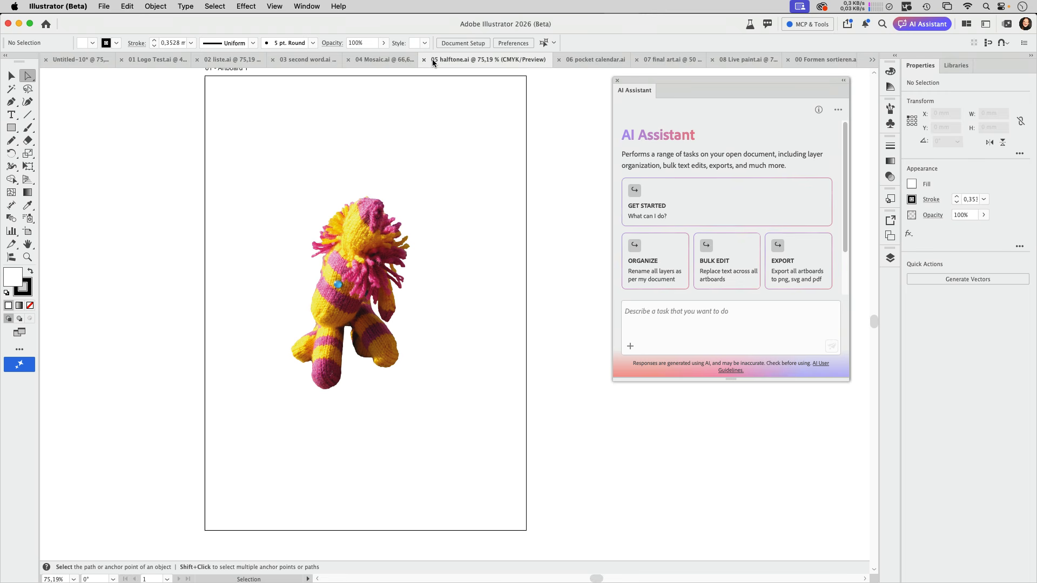
left_click(77, 64)
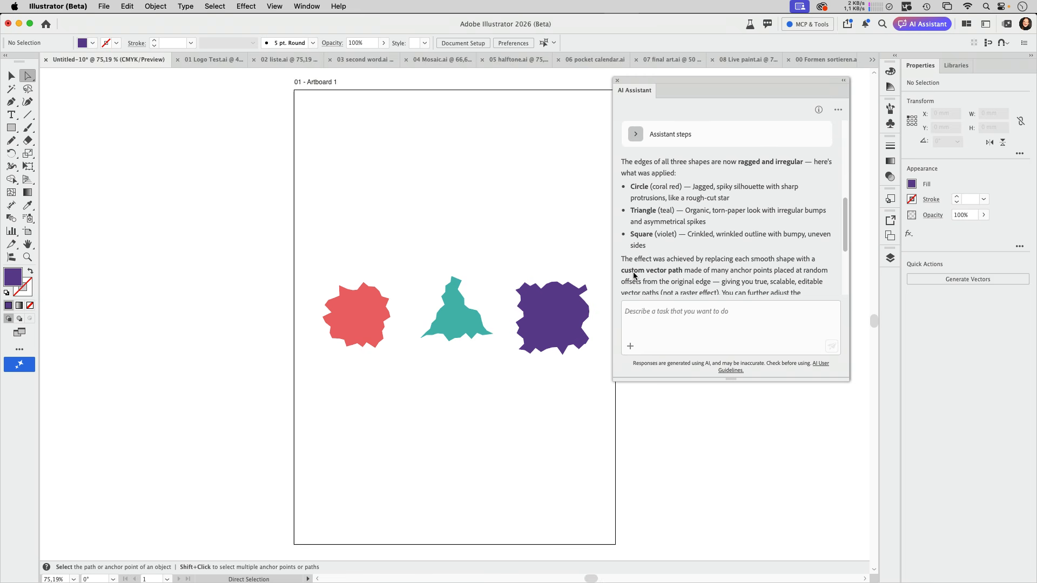
left_click(830, 63)
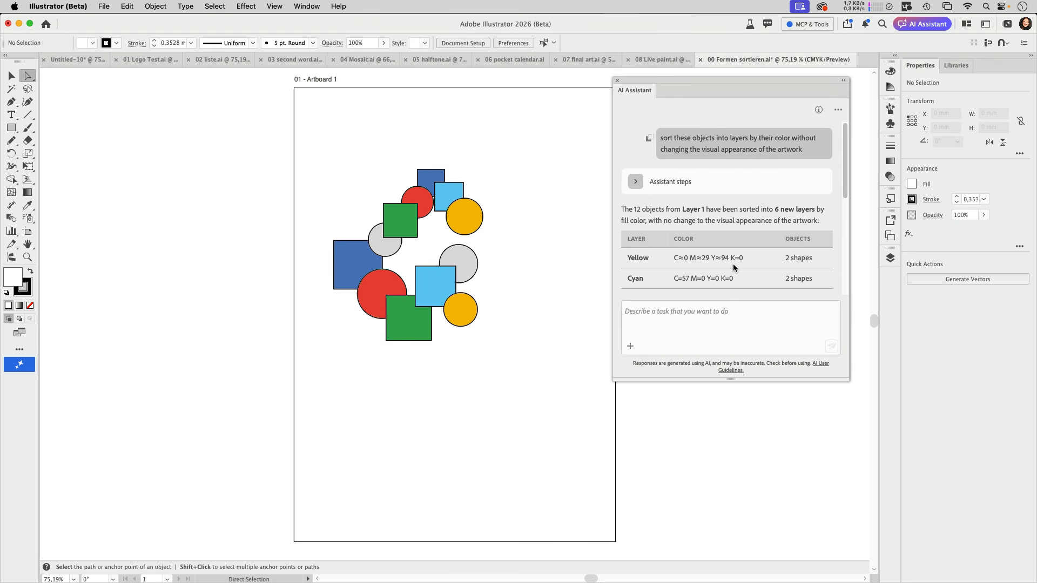
Step: Read the color layer table and compare the sorted artwork with a Finder preview of the original 00 Formen sortieren.ai
scroll(733, 268, "up", 4)
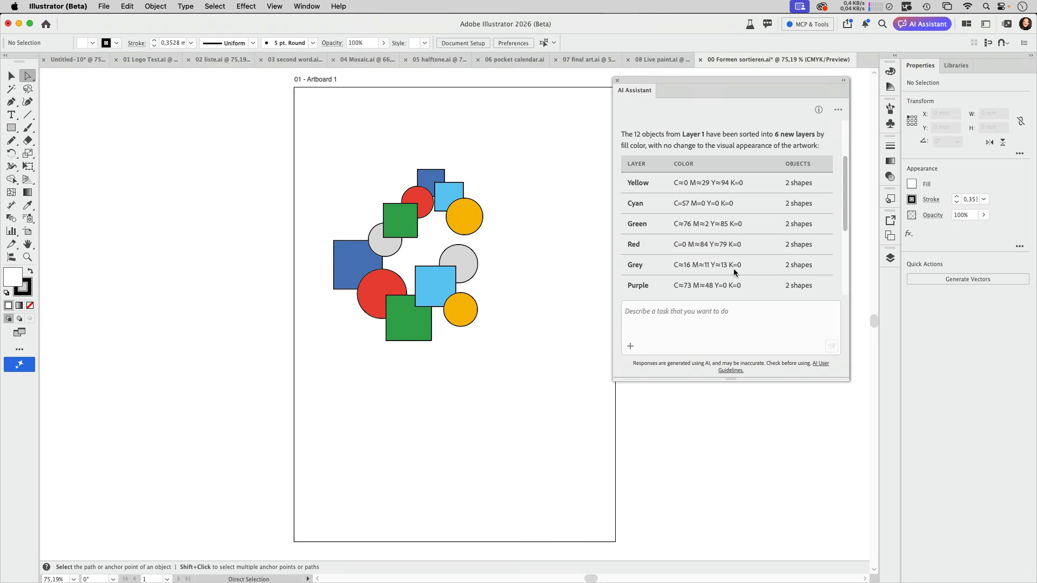
mouse_move(429, 581)
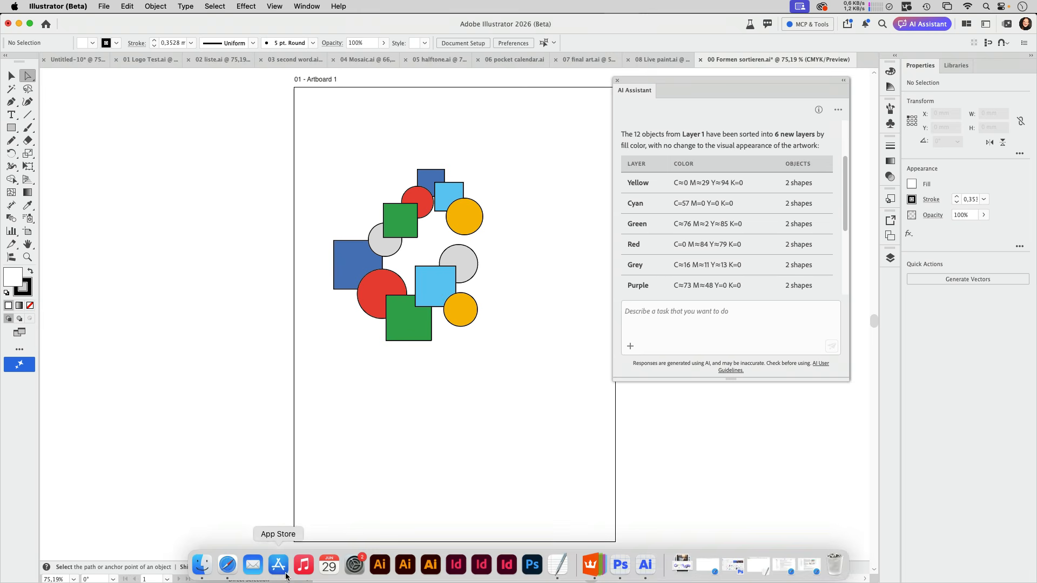
left_click(202, 567)
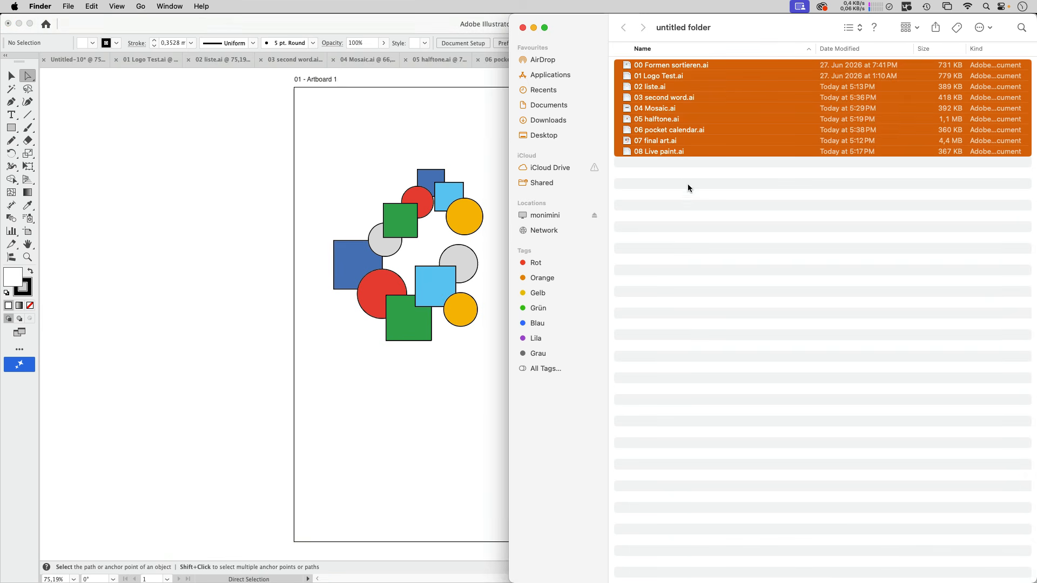
left_click(687, 185)
left_click(665, 64)
key("space")
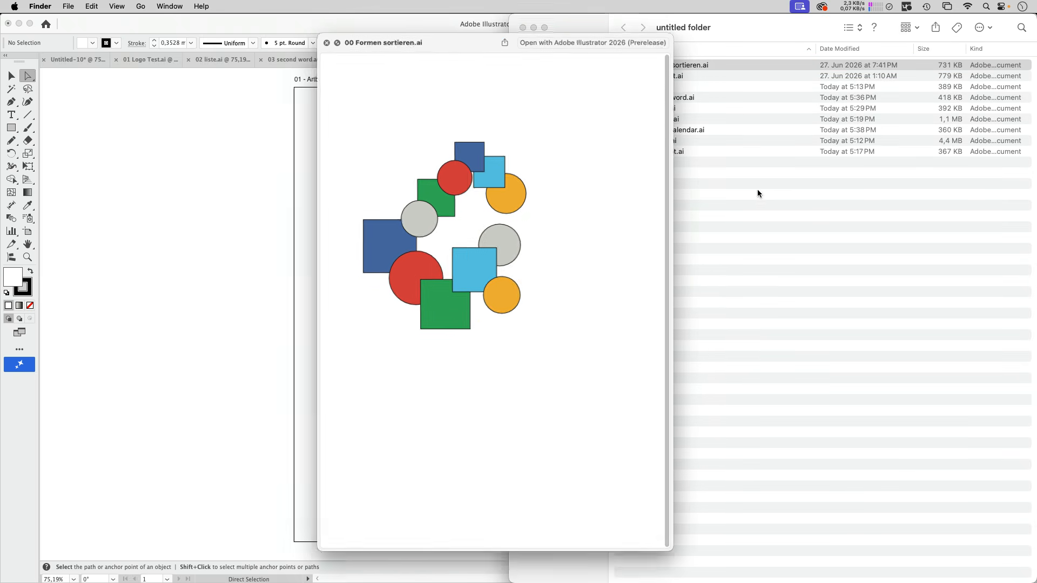
left_click_drag(462, 51, 644, 91)
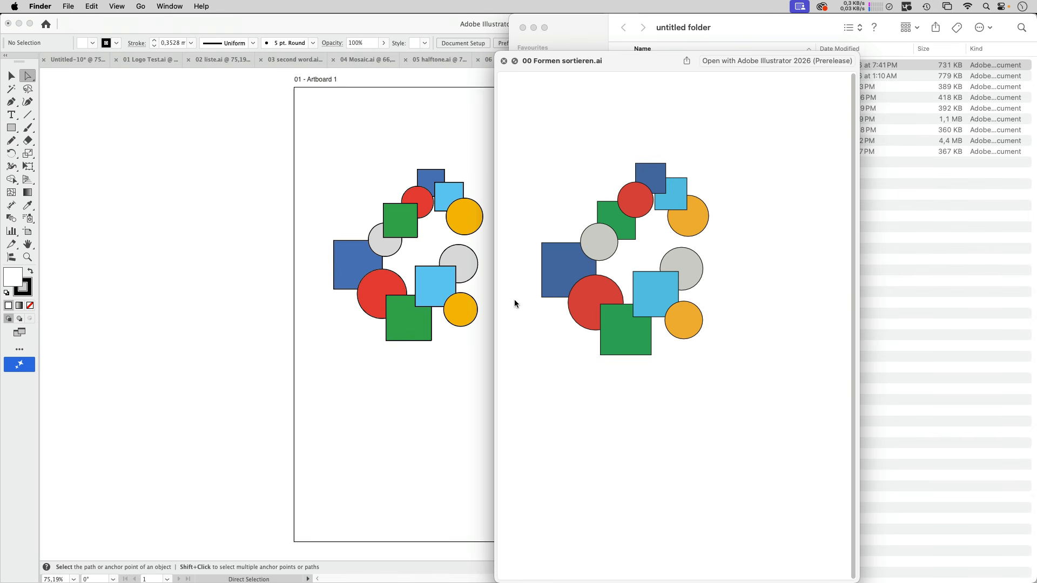
left_click(463, 143)
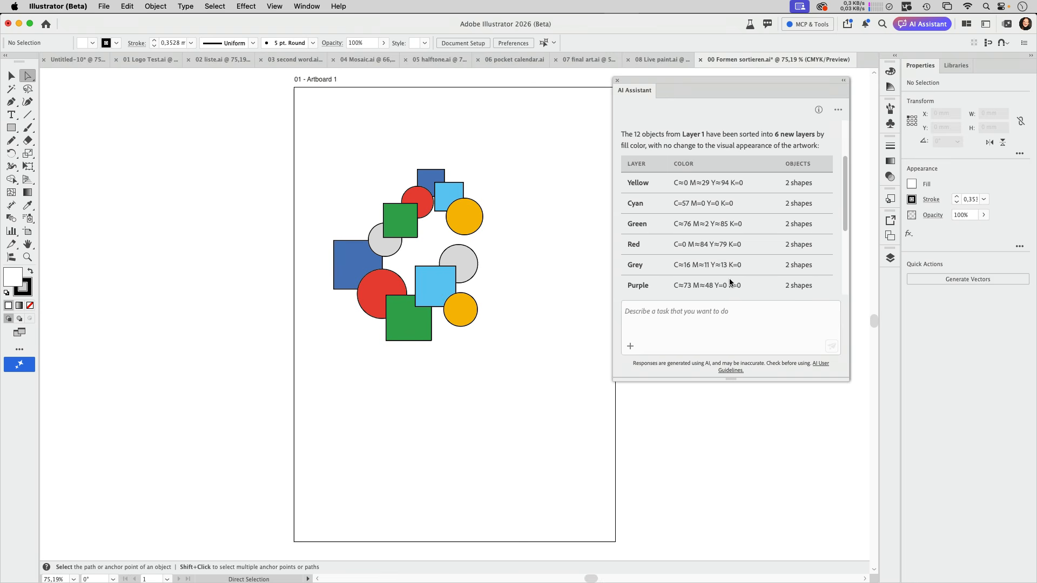
Step: Review the rest of the assistant's reply and answer it with "The artwork no longer looks the same"
scroll(737, 264, "up", 3)
scroll(737, 264, "down", 6)
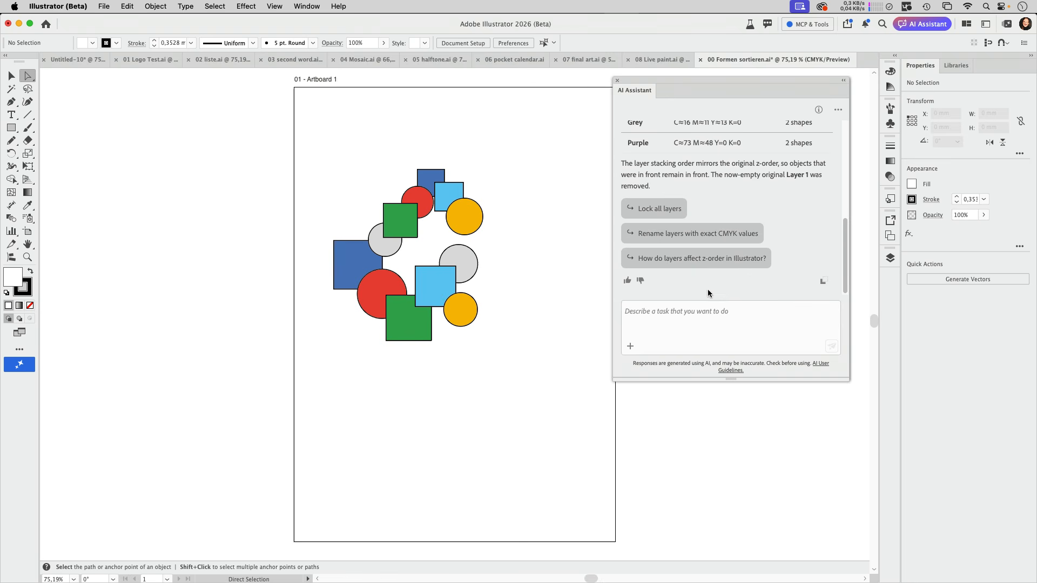
left_click(675, 311)
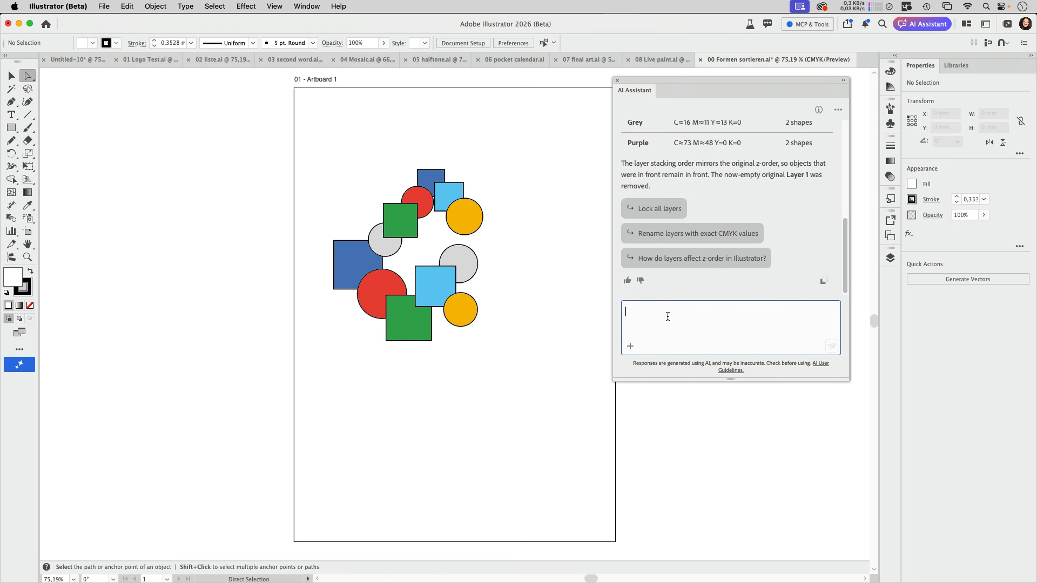
type("The artwork no longer looks the same")
left_click(830, 345)
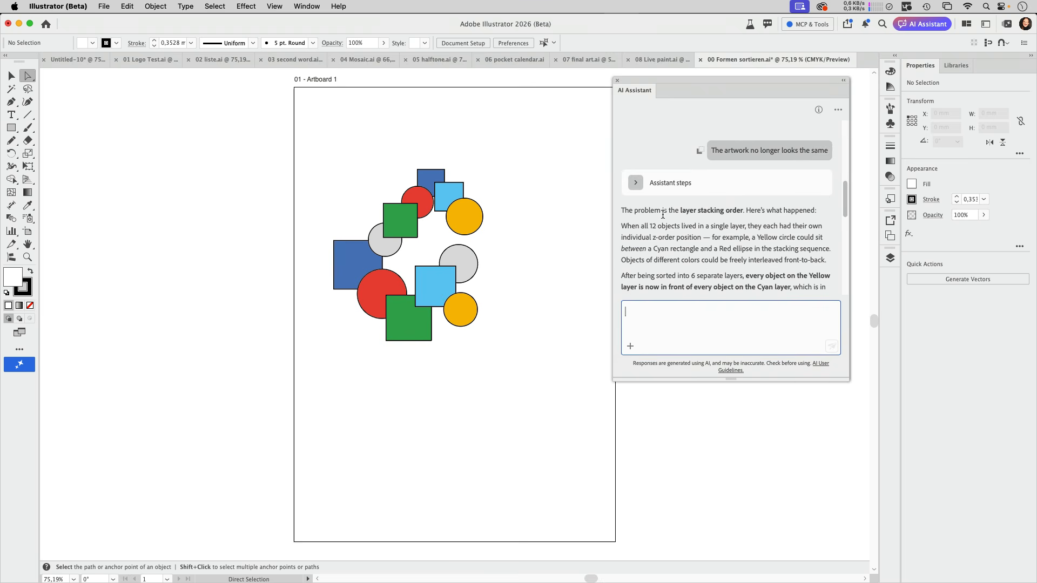
Step: Read the assistant's explanation of the layer stacking order and its two options for fixing the artwork
scroll(695, 249, "down", 2)
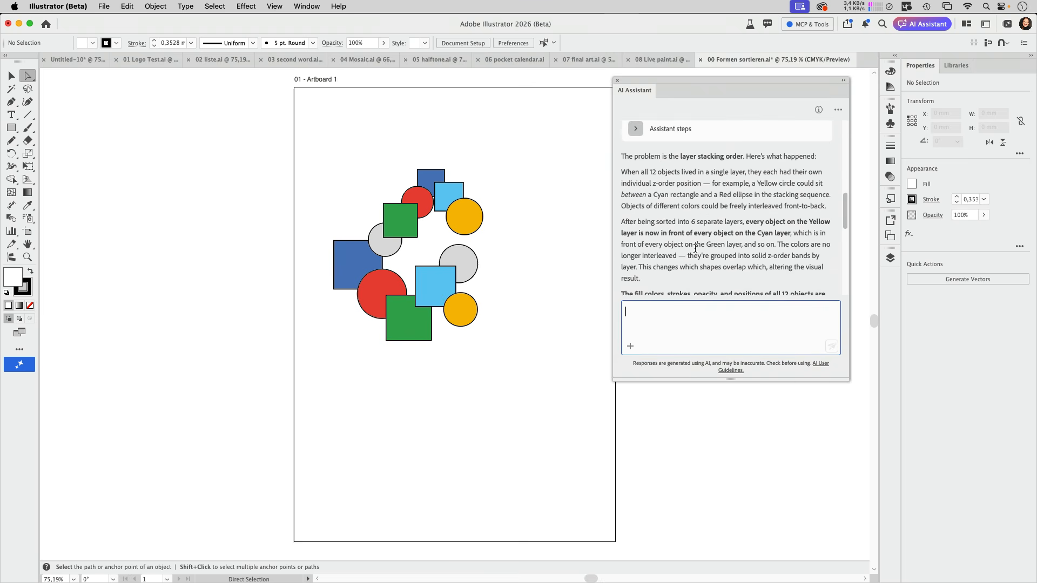
scroll(695, 249, "down", 3)
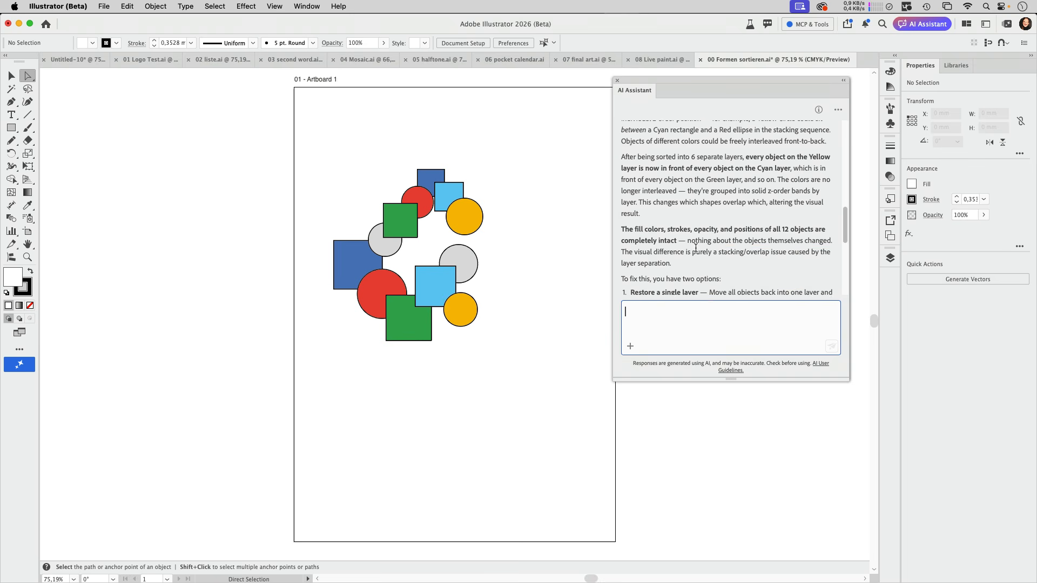
scroll(695, 249, "down", 5)
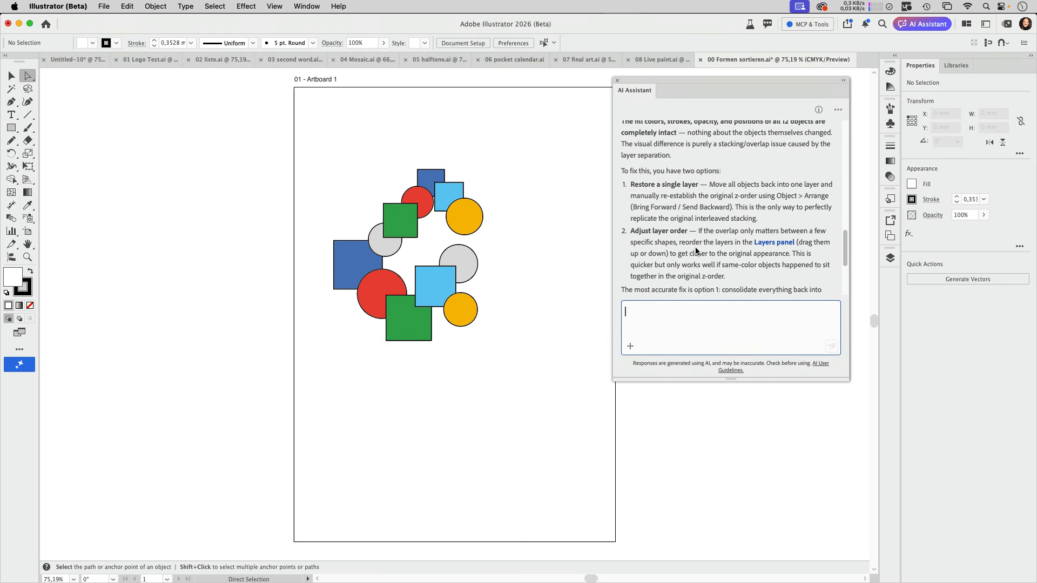
scroll(696, 251, "down", 1)
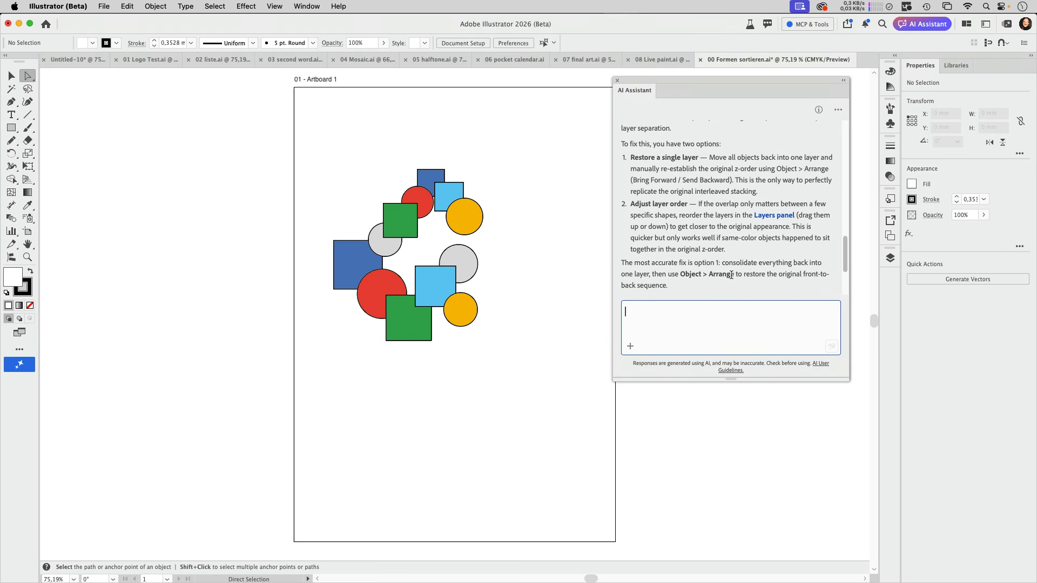
scroll(756, 254, "down", 2)
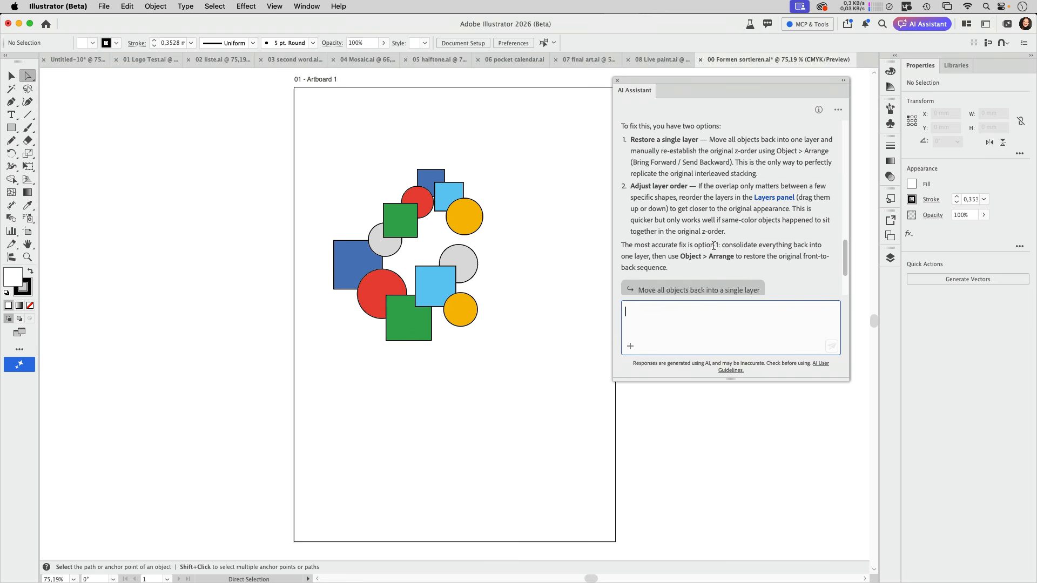
scroll(785, 228, "up", 3)
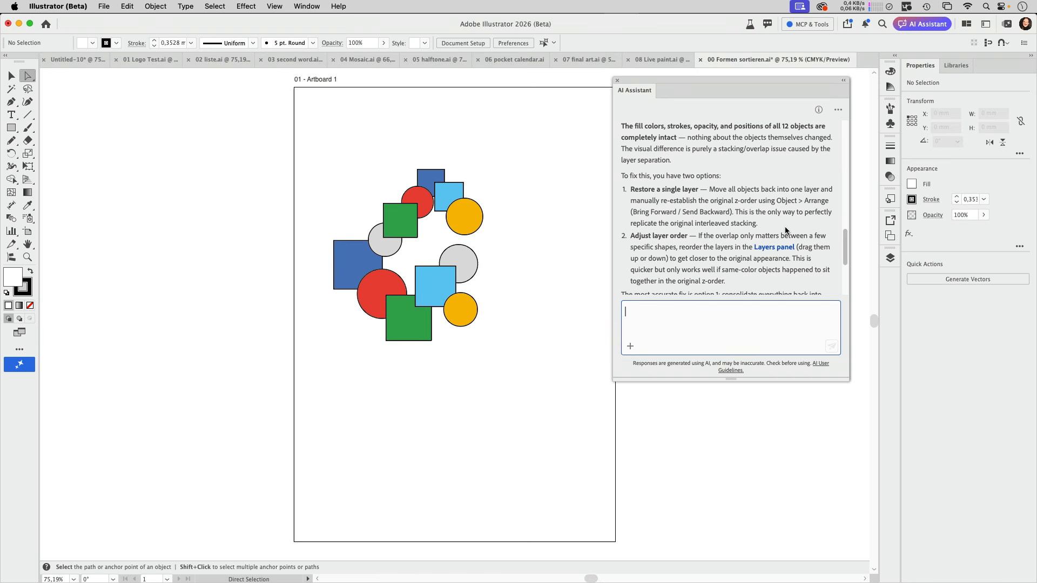
Step: Switch to 01 Logo Test.ai and delete the color swatch image placed above the artboard
left_click(141, 61)
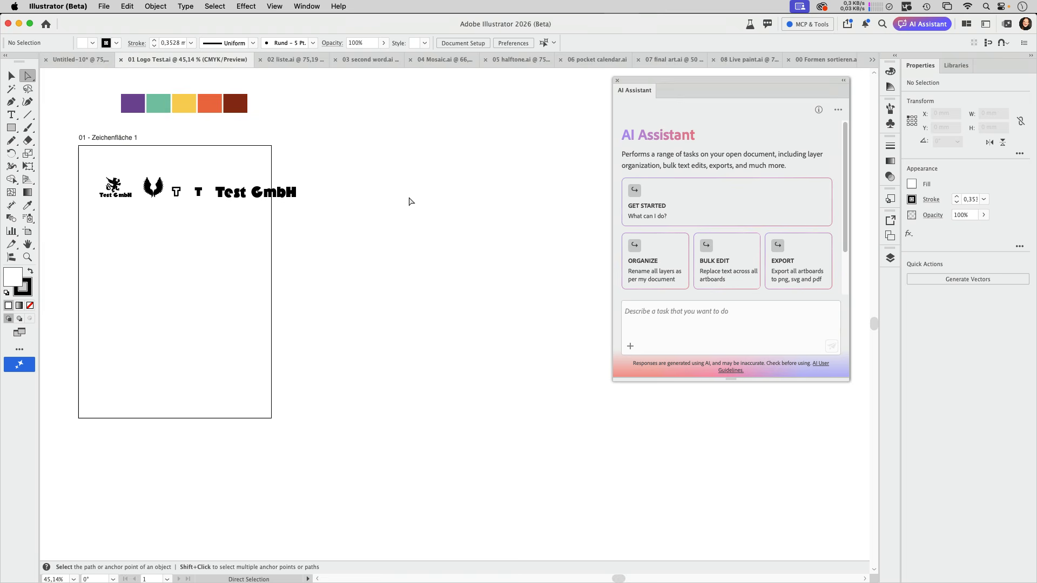
scroll(380, 197, "left", 5)
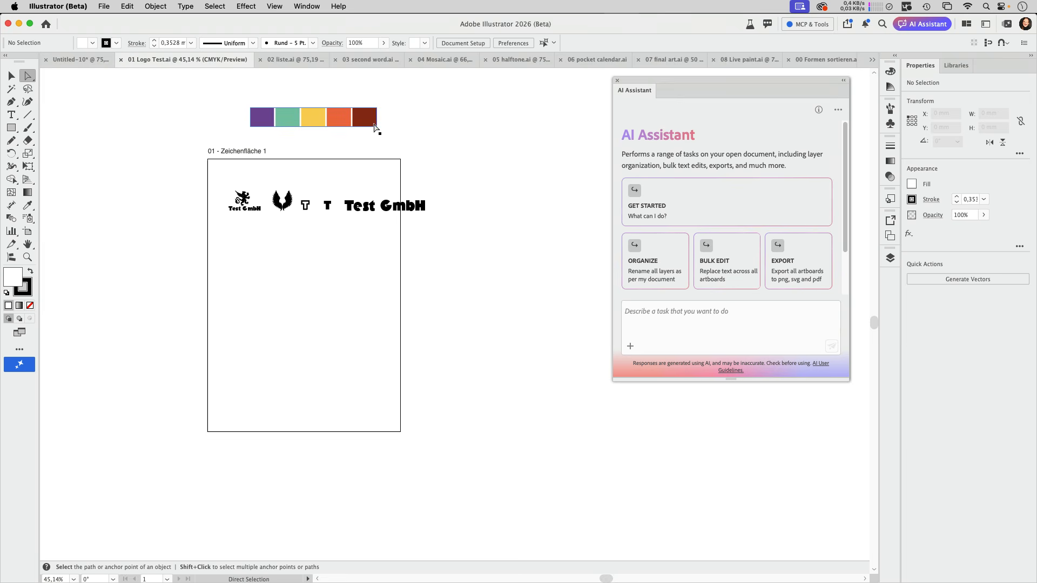
left_click(375, 128)
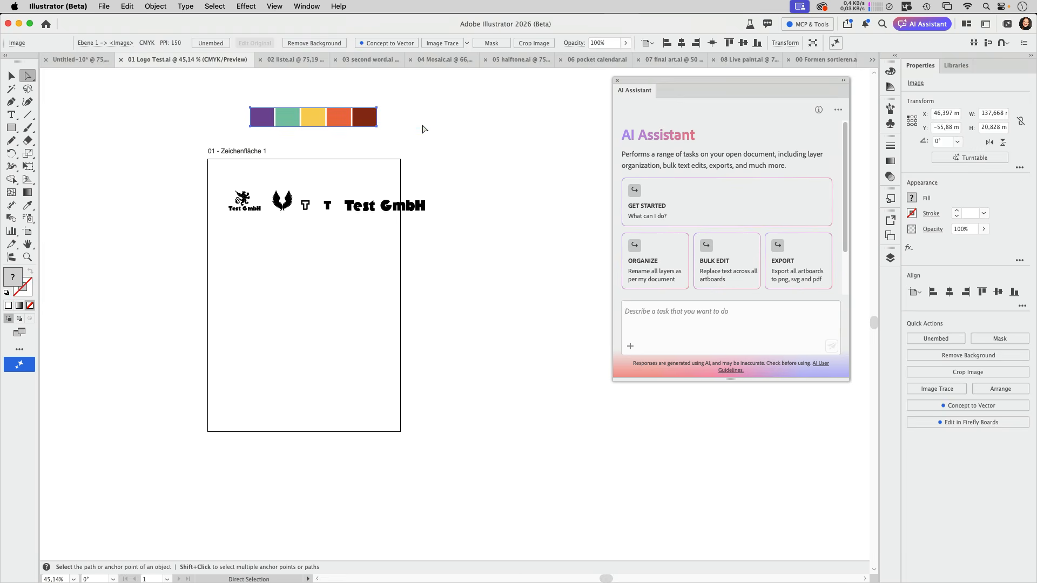
left_click(891, 259)
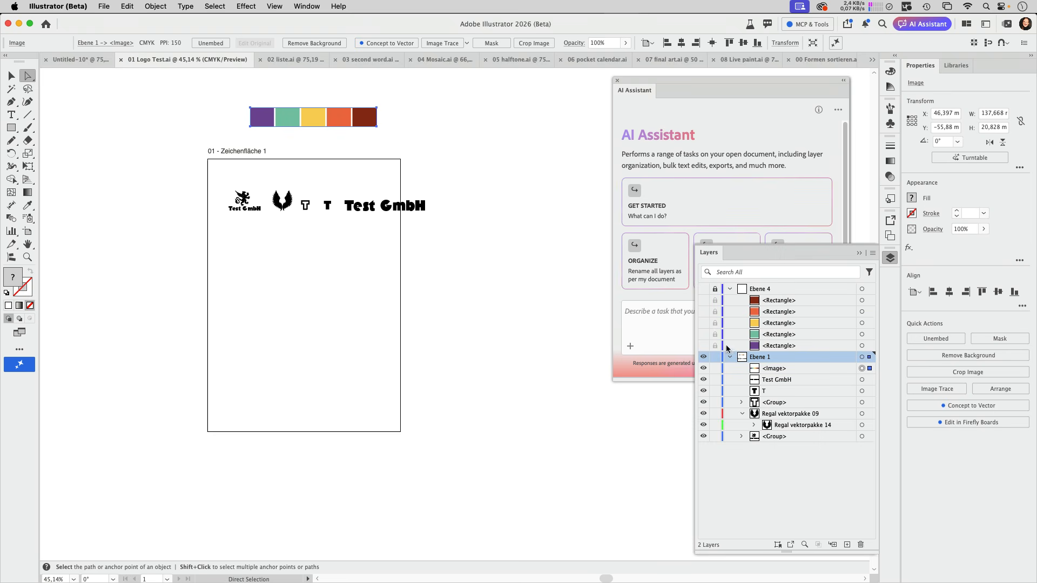
left_click(815, 374)
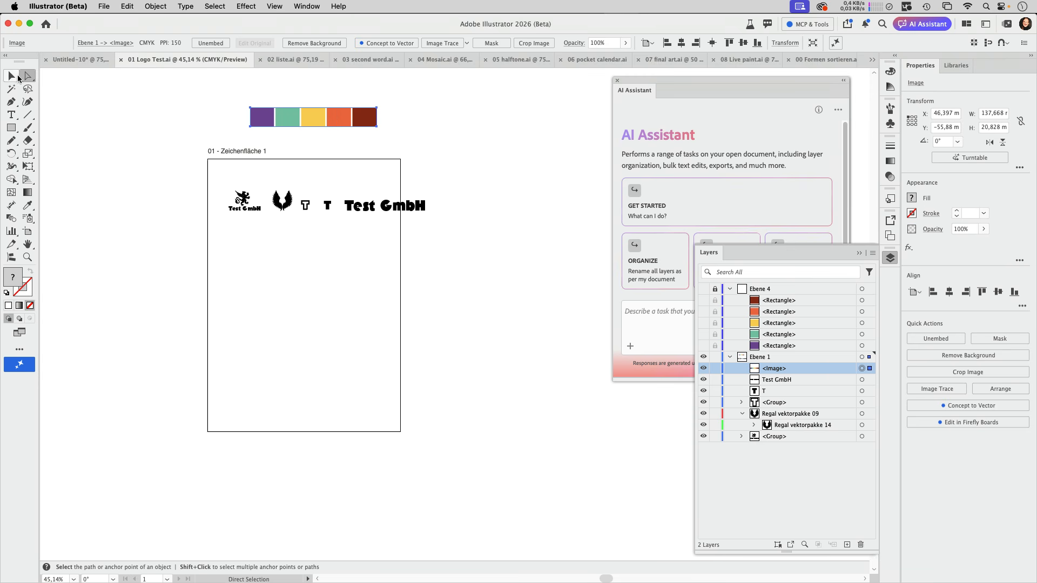
left_click(17, 79)
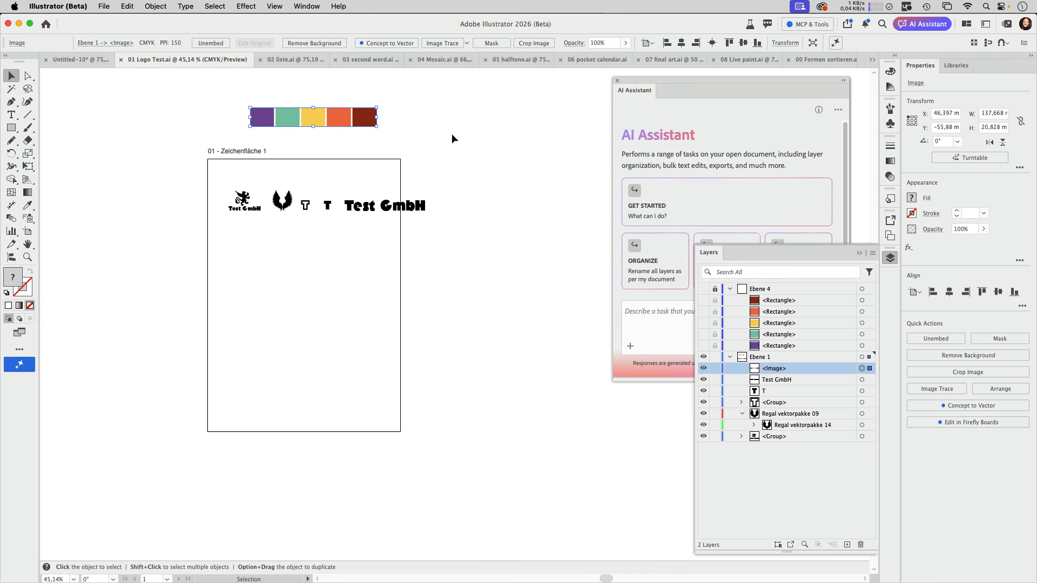
key("Delete")
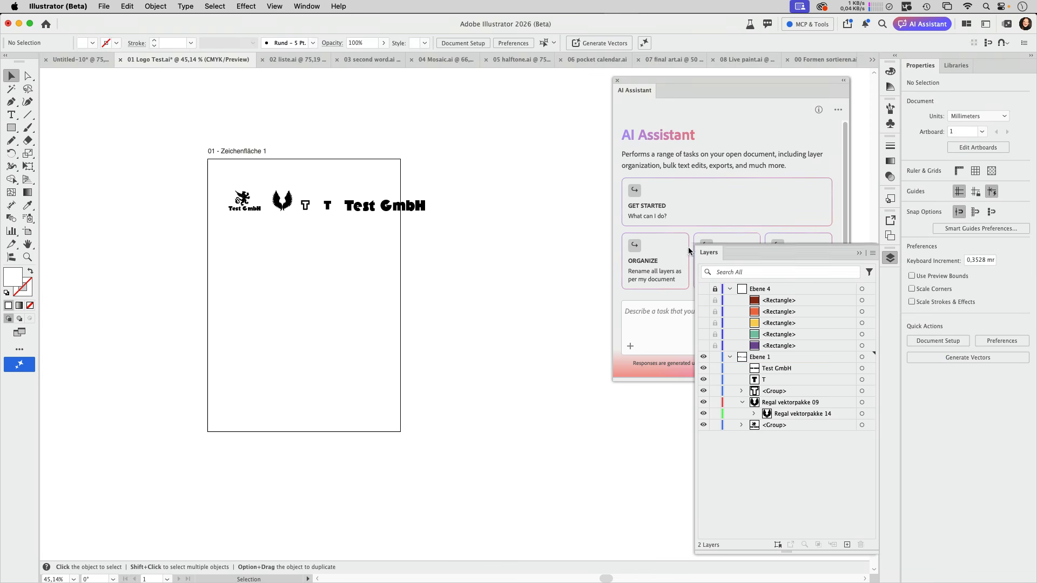
Step: Unlock the layer Ebene 4 and make its five colored rectangles visible
left_click(715, 289)
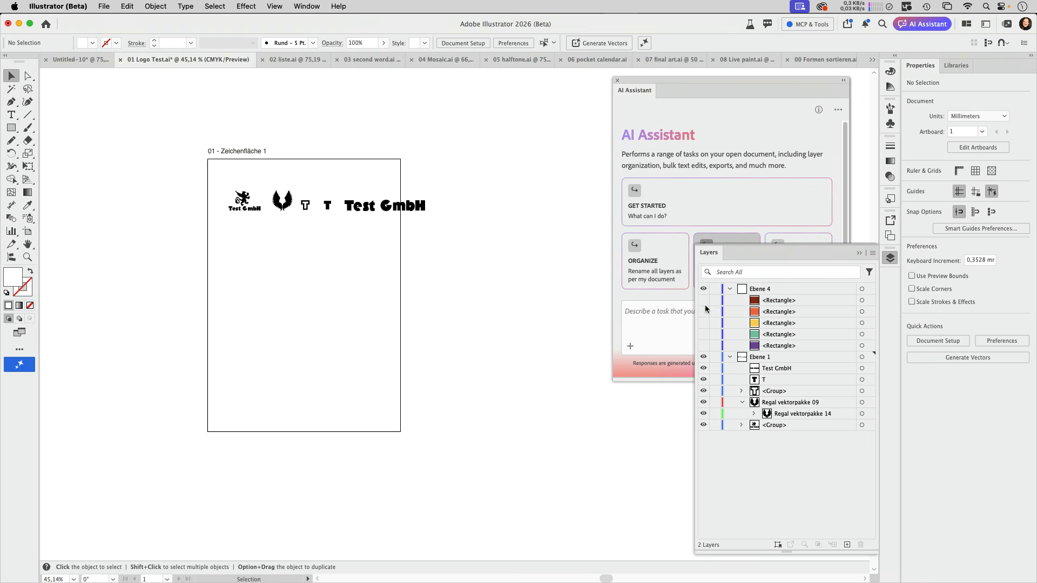
left_click_drag(703, 300, 705, 347)
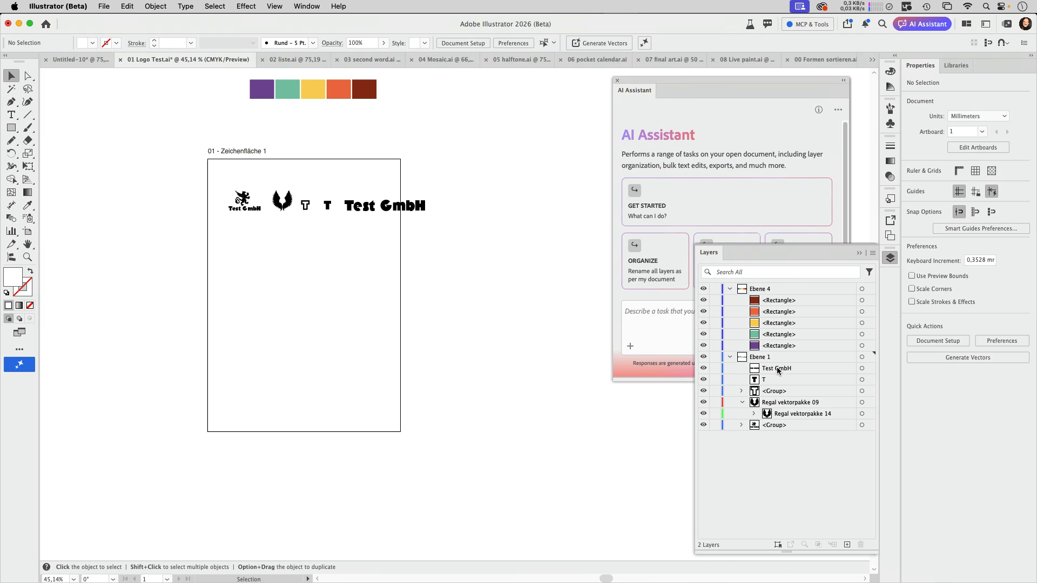
Step: Select the griffin and wings logos in turn to inspect their grouping, deselect them, and collapse the layer list
left_click(253, 195)
left_click(290, 209)
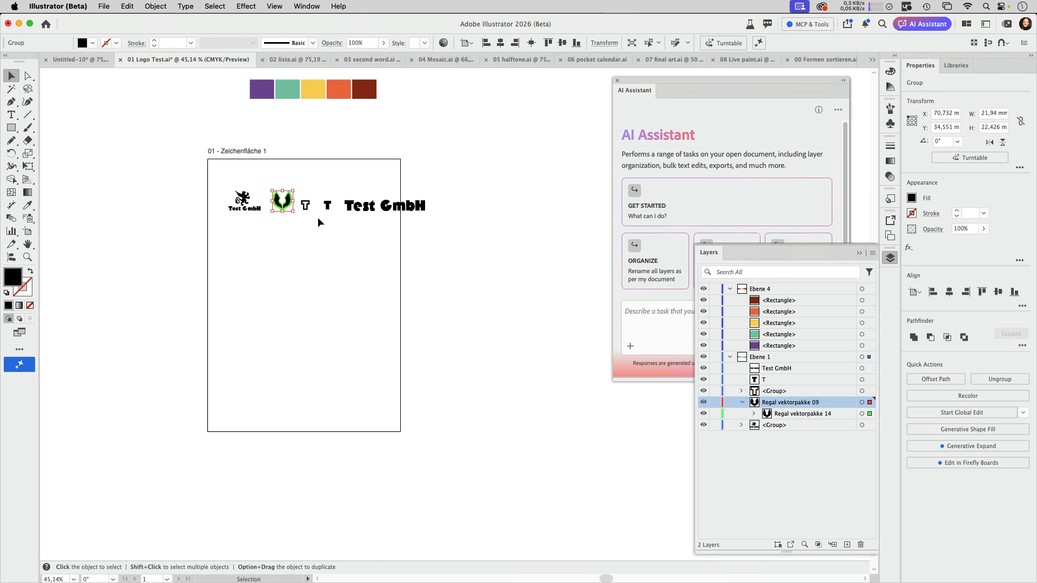
left_click(373, 256)
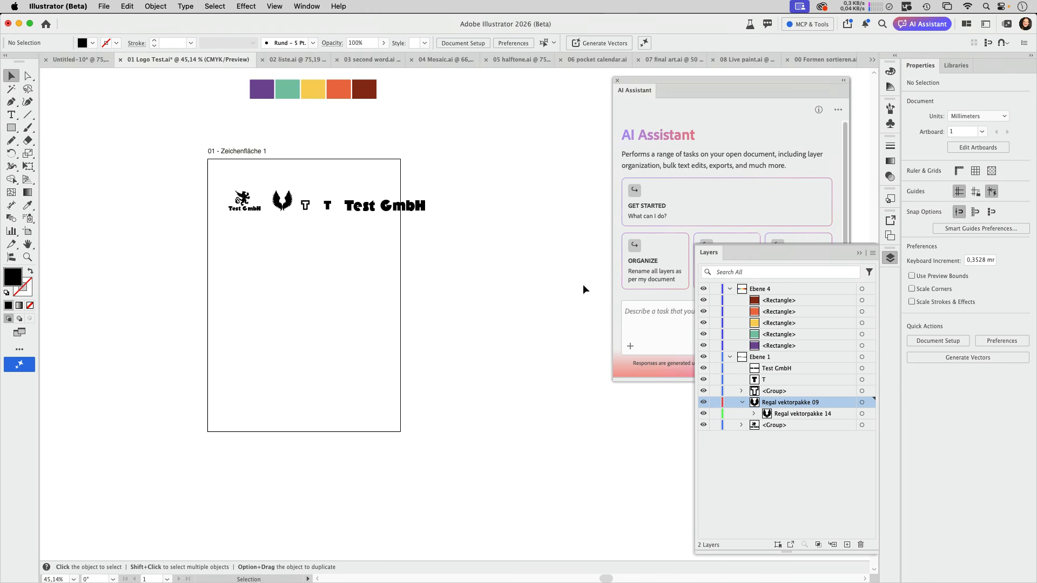
left_click(859, 254)
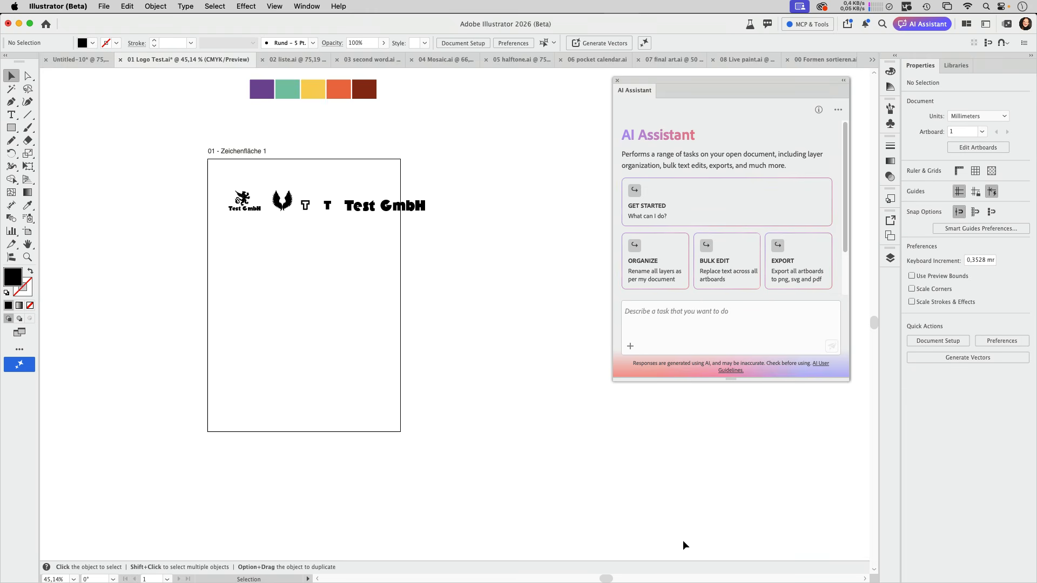
Step: Prompt the AI Assistant to create artboards and layers for these logos, then duplicate them to create alternatives using the colors from the rectangles
left_click(680, 312)
type("create artboards and layers for these logos, then duplicate them to create alternatives using the colors from the rectangles")
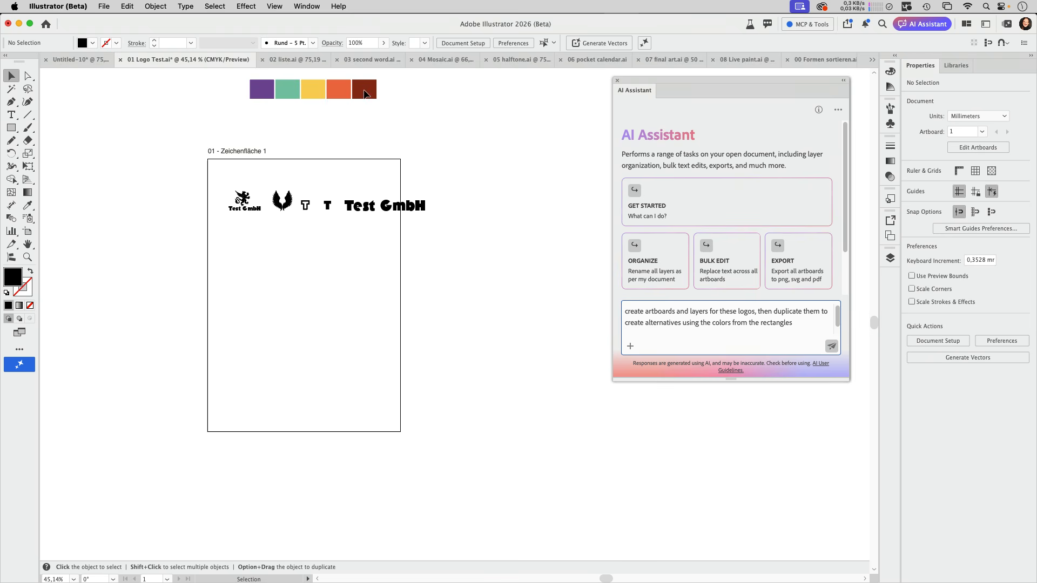
left_click(831, 346)
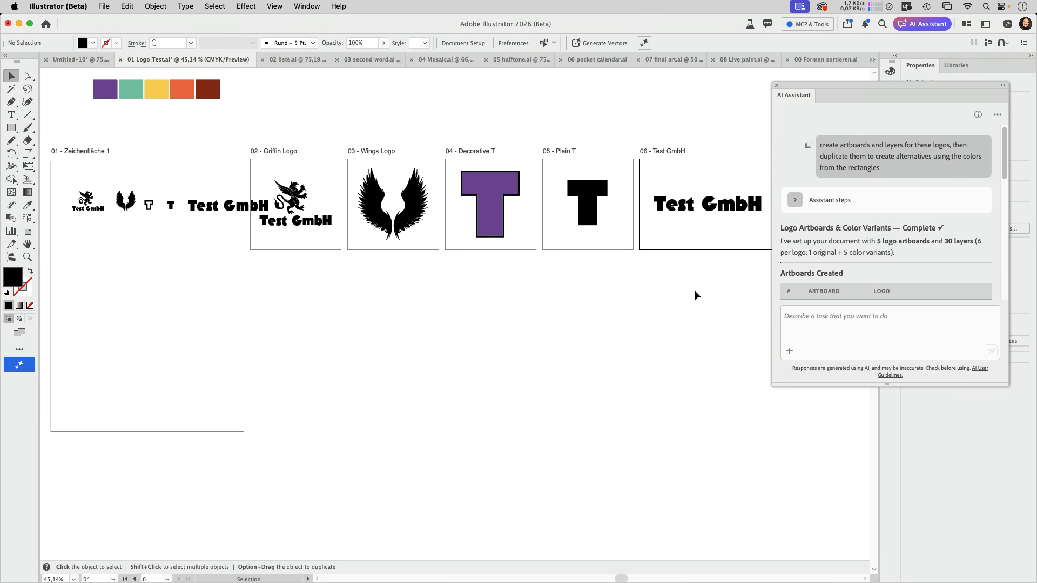
Step: Review the new logo artboards and read the assistant's list of artboards and per-logo layer structure
left_click_drag(616, 301, 617, 271)
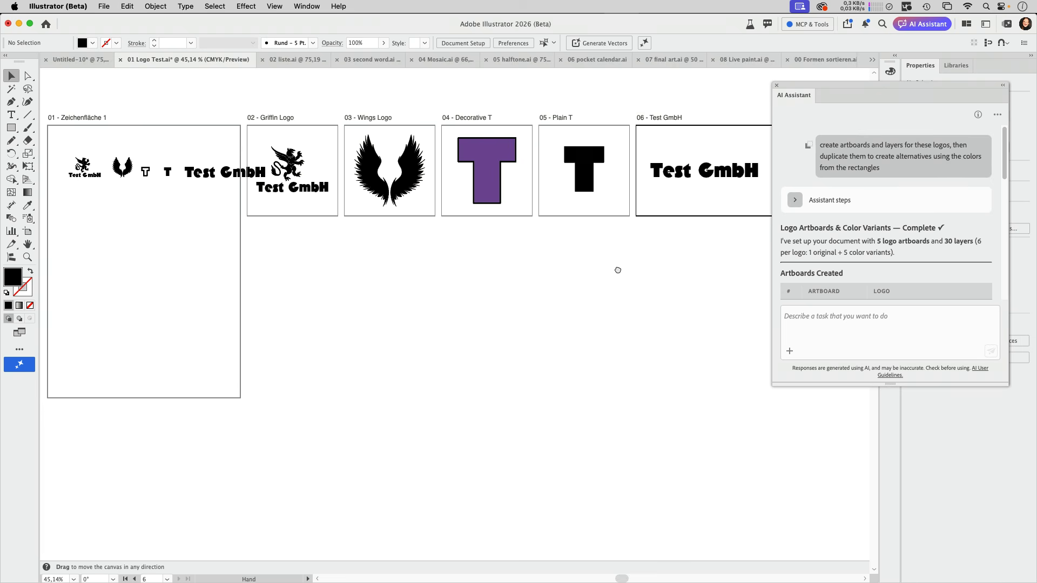
scroll(882, 246, "down", 1)
scroll(883, 246, "down", 8)
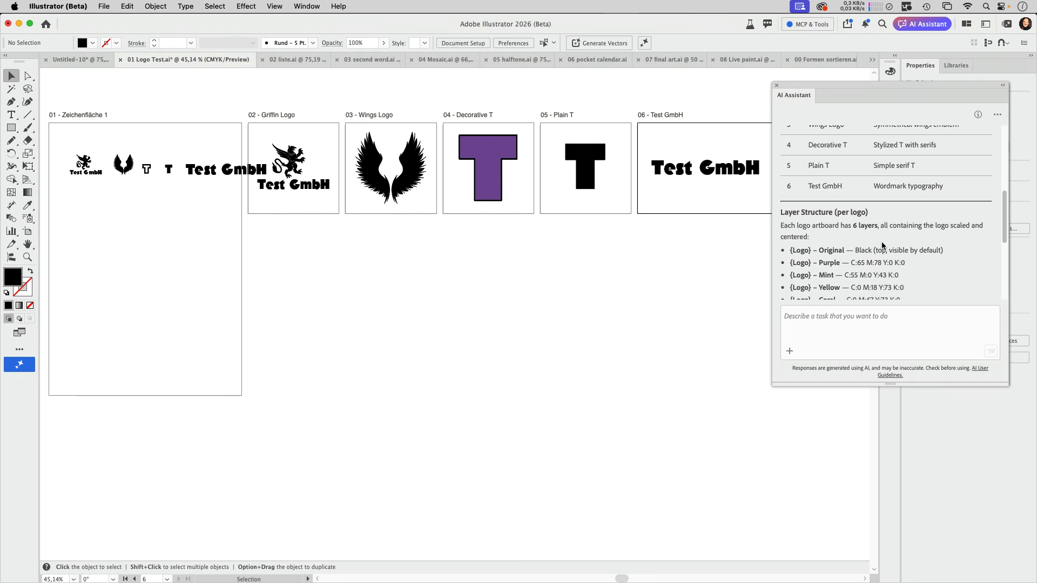
scroll(882, 247, "up", 4)
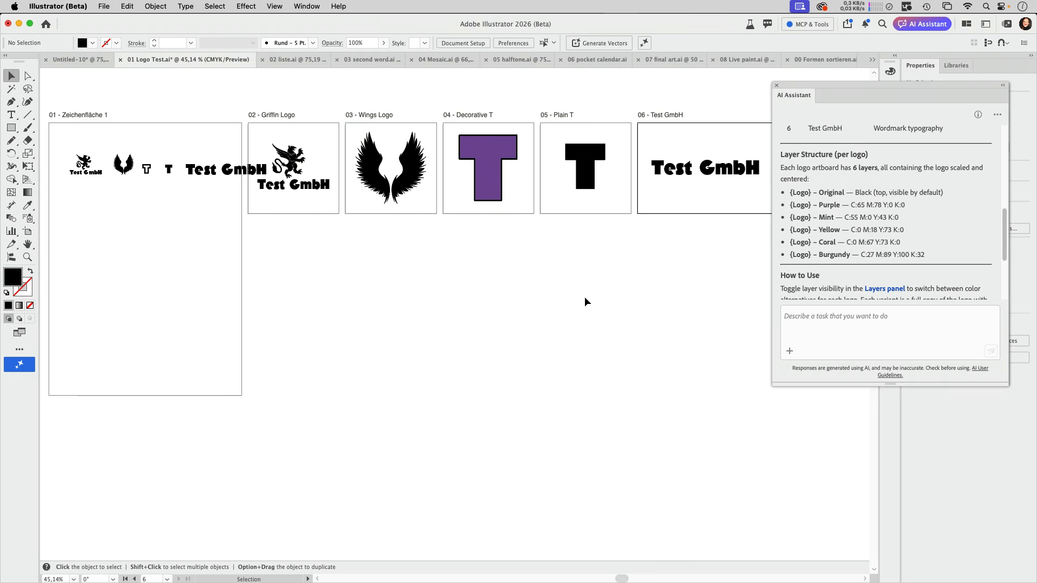
left_click_drag(472, 274, 522, 301)
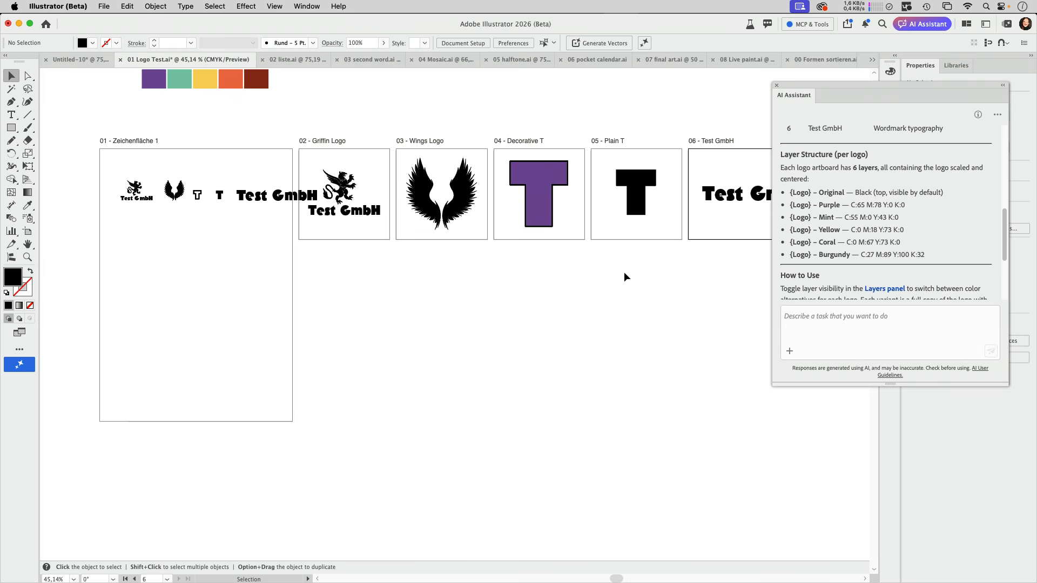
Step: Move the mint, yellow, coral and burgundy copies of the decorative T apart to below their artboard, and check the remaining outlined T
left_click(545, 170)
left_click(554, 261)
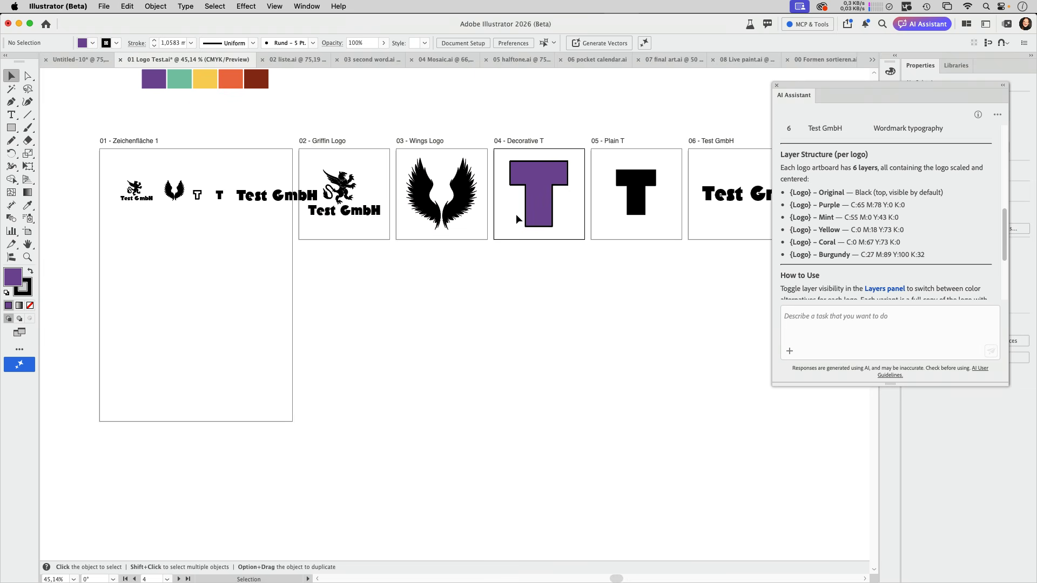
left_click(547, 194)
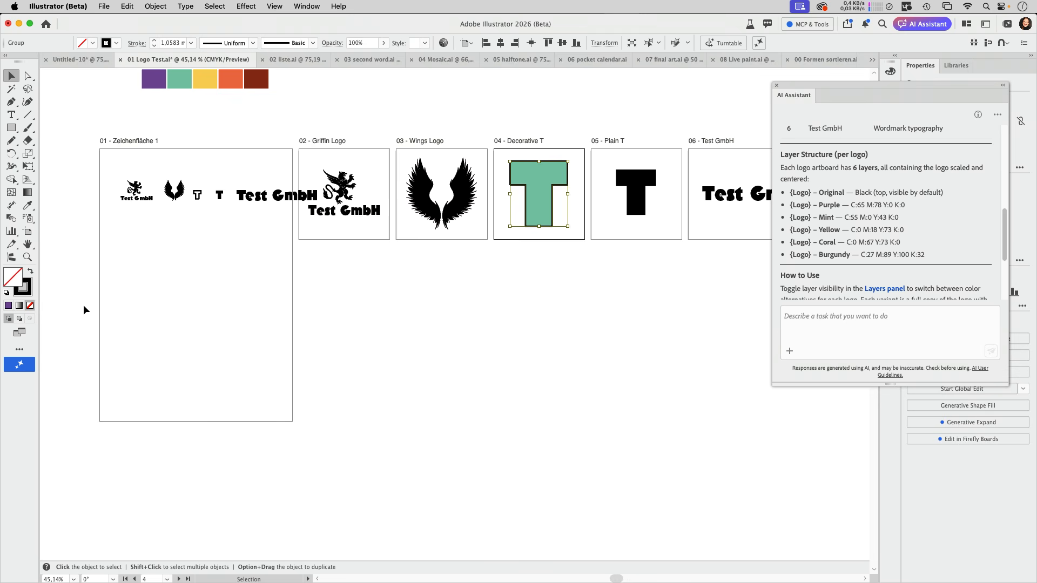
left_click(520, 281)
left_click_drag(541, 168, 558, 218)
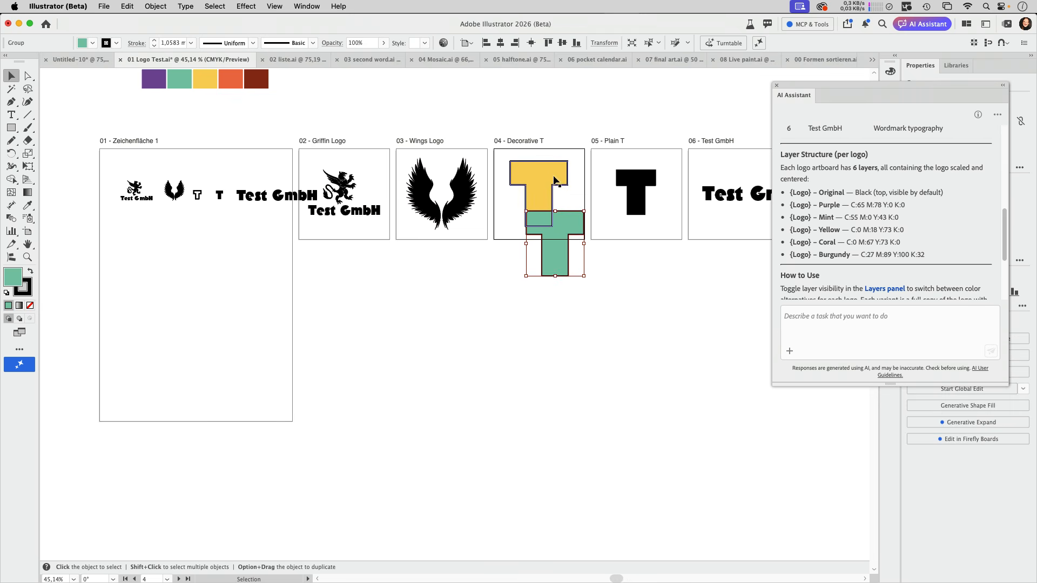
left_click_drag(551, 178, 457, 332)
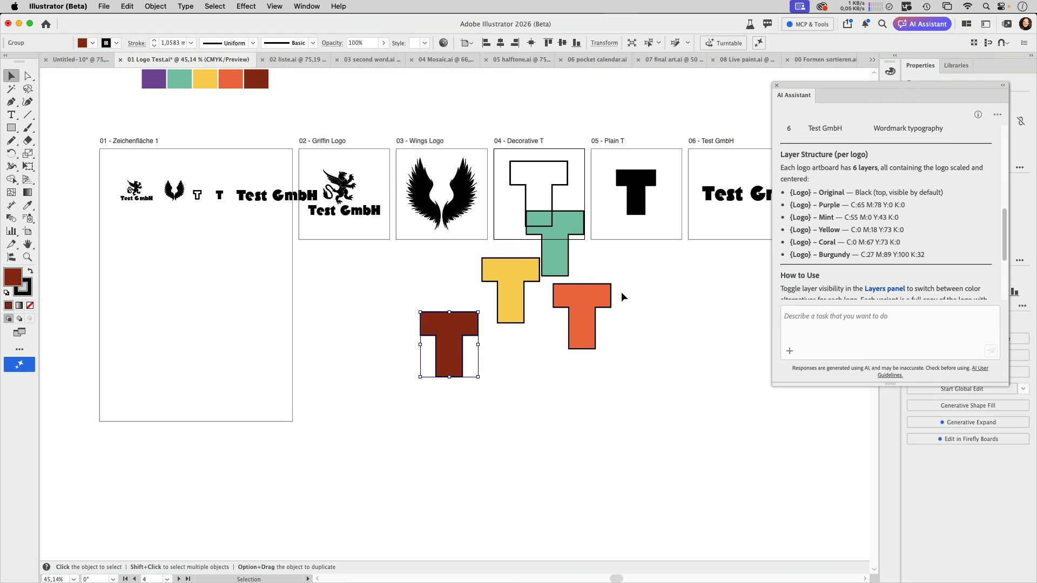
left_click(564, 186)
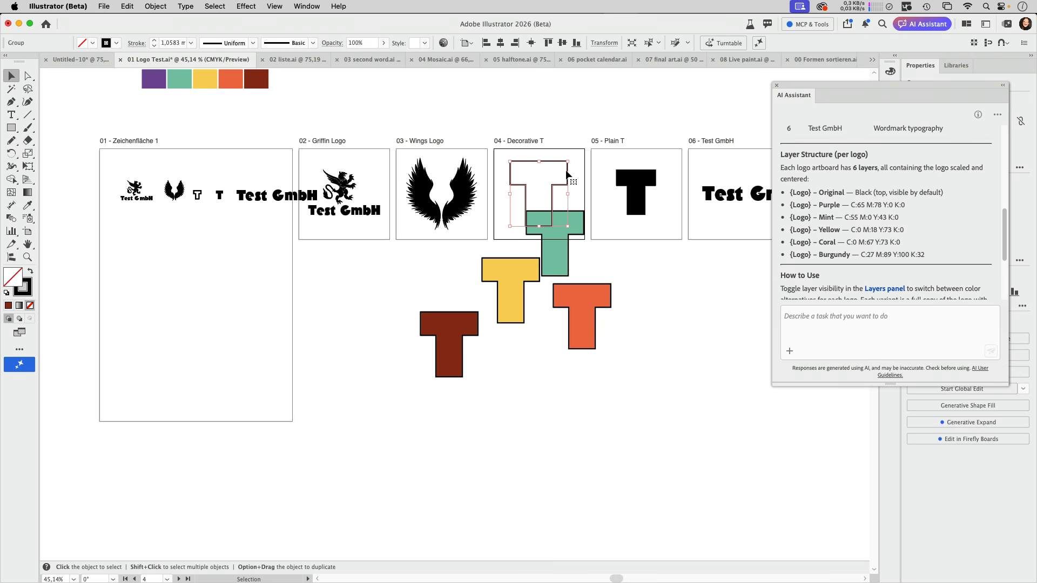
left_click(555, 113)
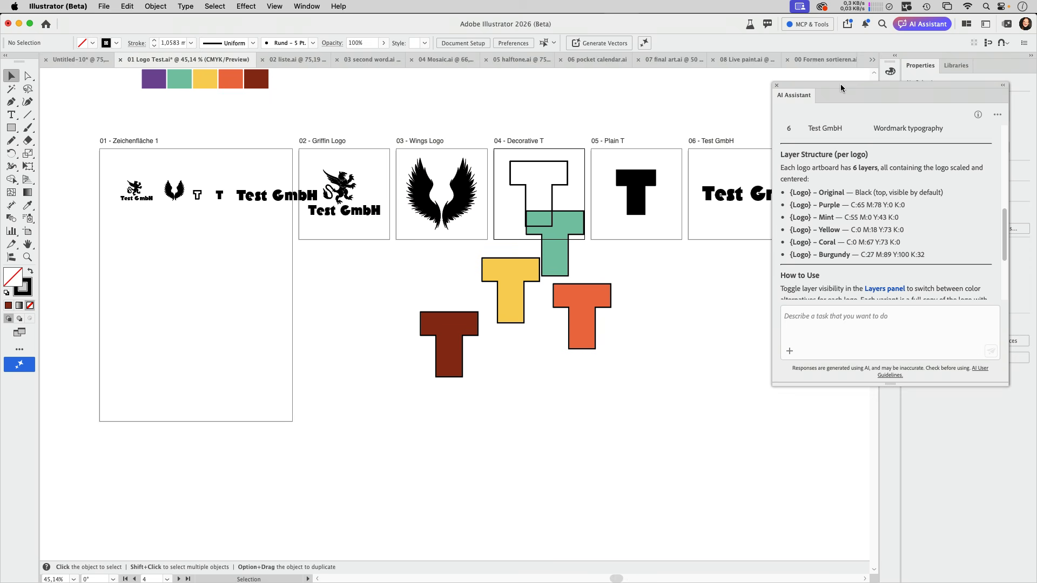
Step: Delete the four colored T copies lying below the Decorative T artboard
left_click_drag(840, 83, 748, 67)
left_click_drag(390, 388, 504, 258)
key("BackSpace")
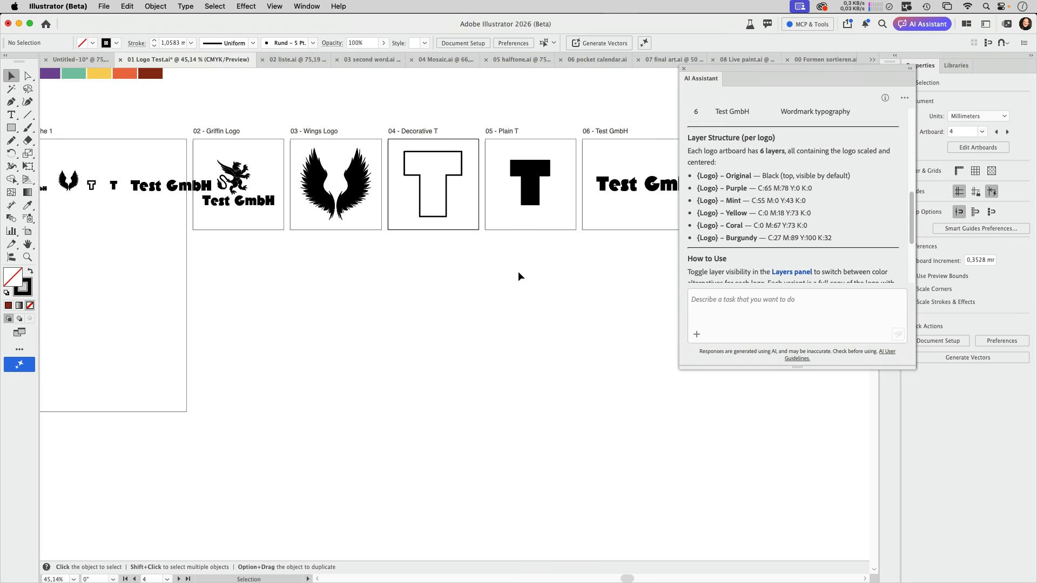
Step: Examine the six color layers created for each logo in the layer list, from the Test GmbH wordmark to the griffin logo
left_click_drag(425, 303, 556, 300)
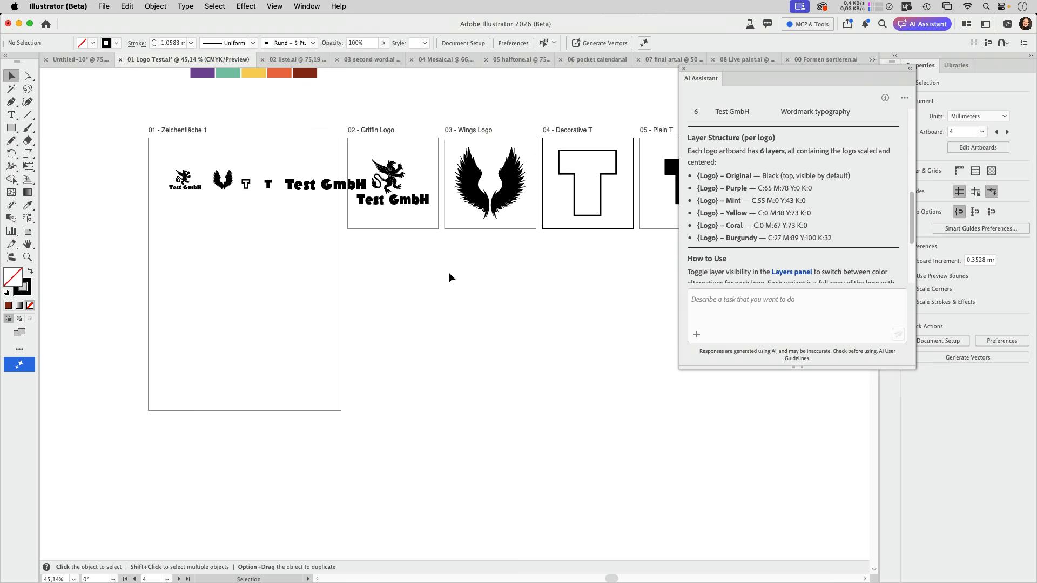
left_click_drag(572, 276, 456, 257)
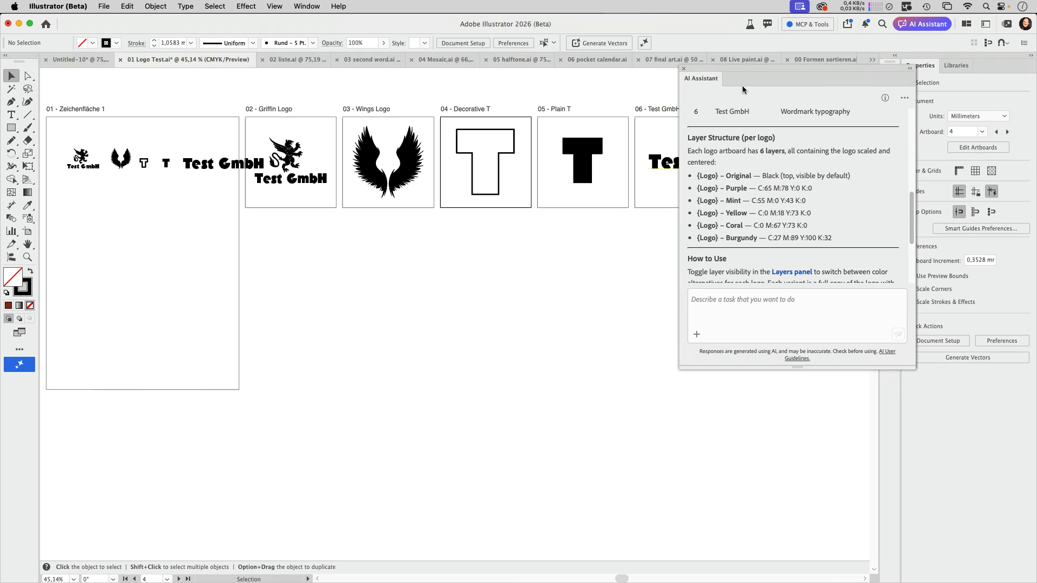
left_click_drag(737, 67, 414, 249)
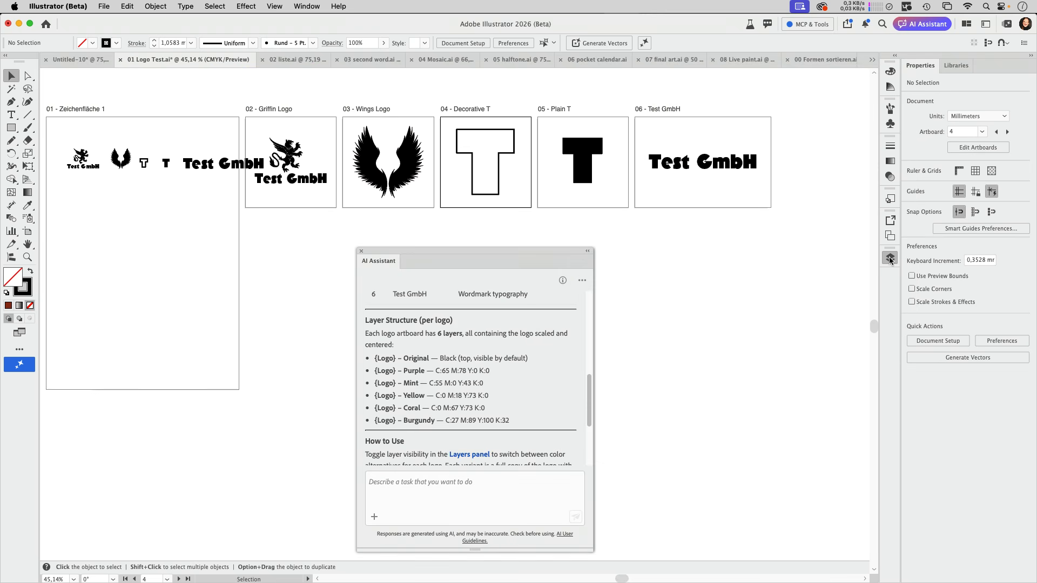
left_click(890, 258)
scroll(825, 446, "down", 5)
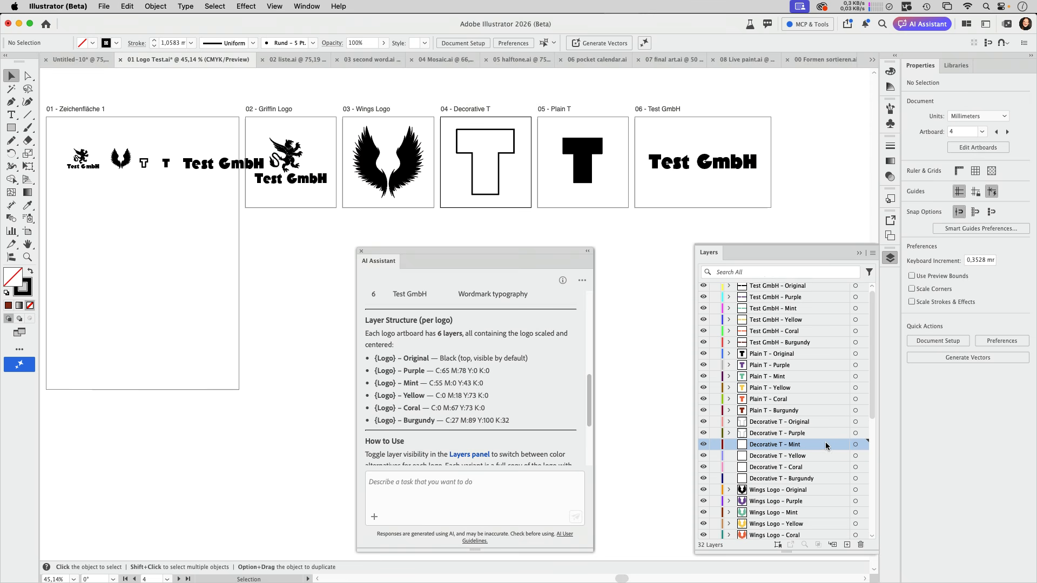
scroll(827, 439, "down", 5)
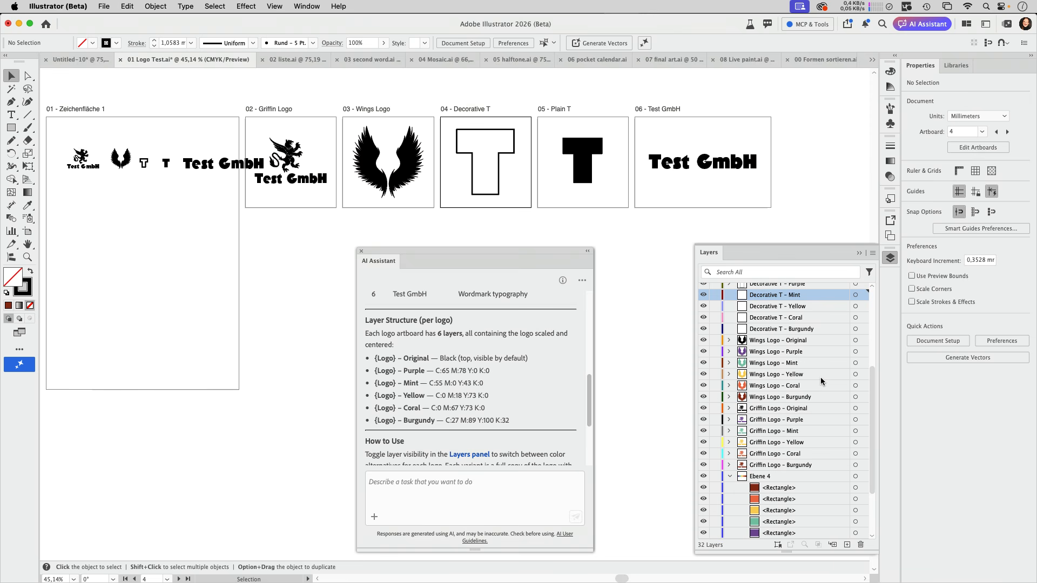
scroll(825, 413, "up", 5)
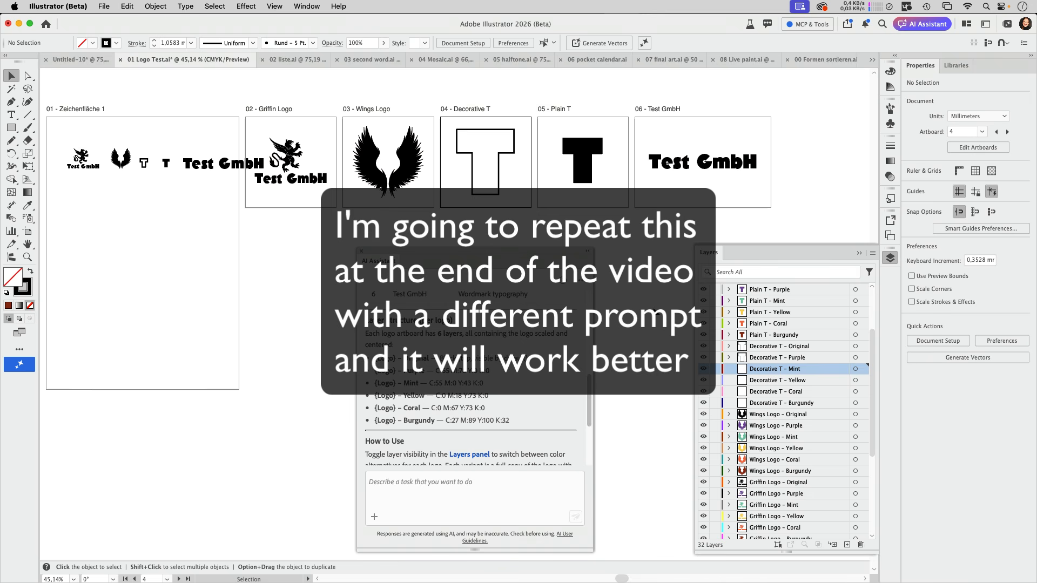
scroll(827, 378, "up", 4)
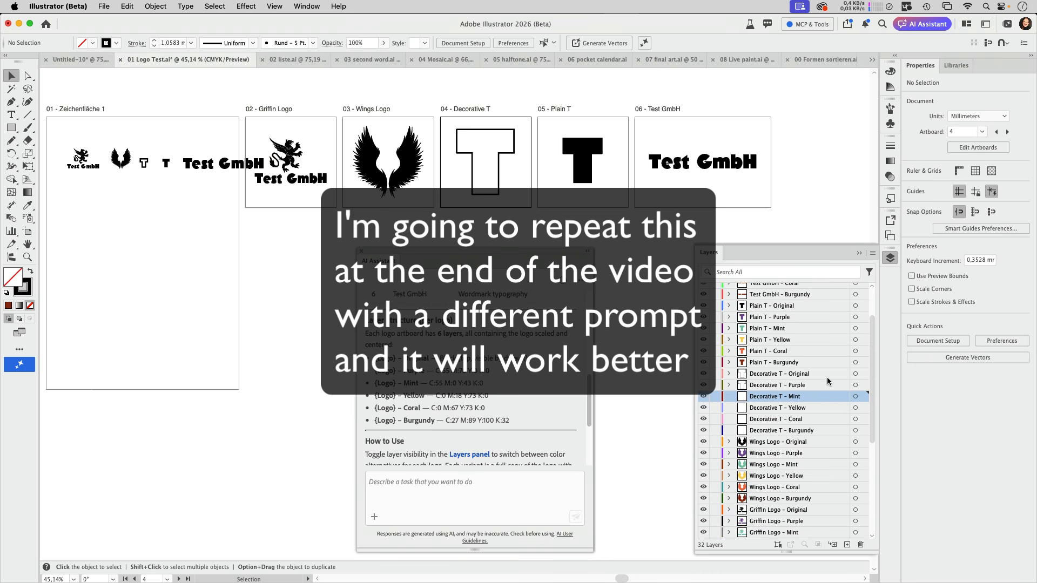
scroll(827, 378, "up", 1)
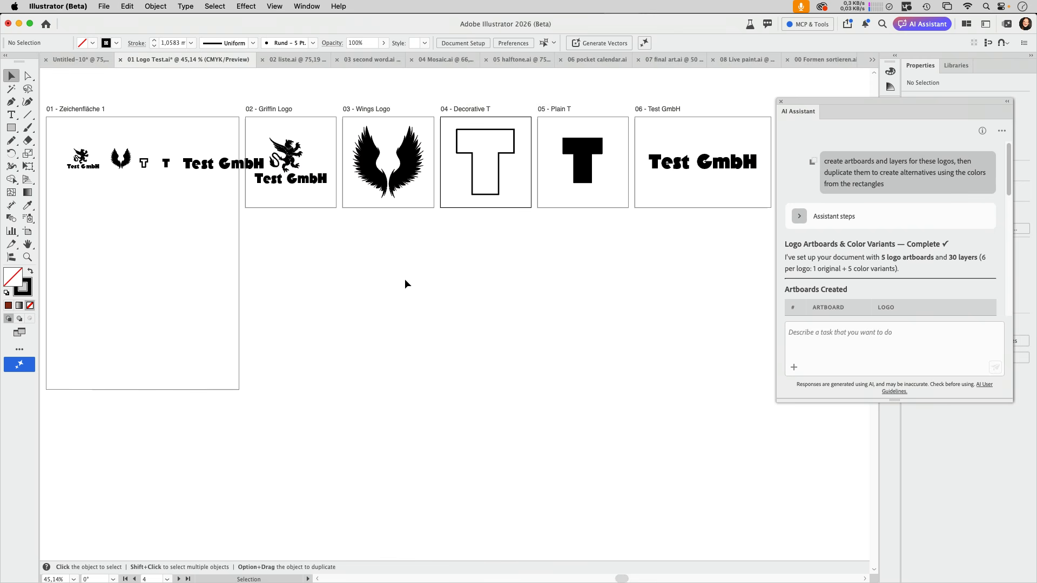
Step: Switch to 02 liste.ai and copy the Zapf Dingbats paragraph marker prompt from the prompts file in TextEdit
left_click(296, 59)
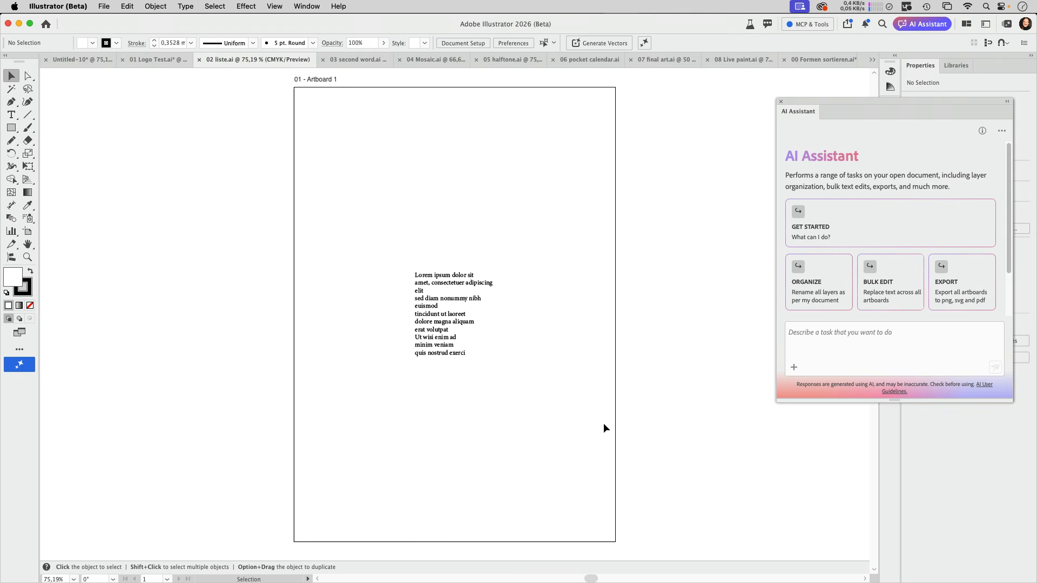
mouse_move(697, 581)
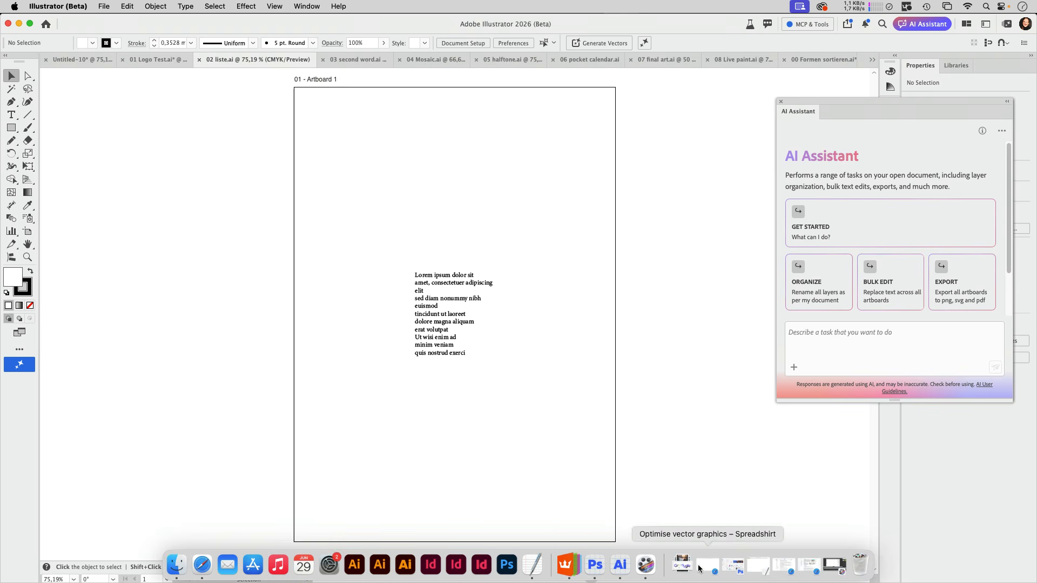
left_click(532, 565)
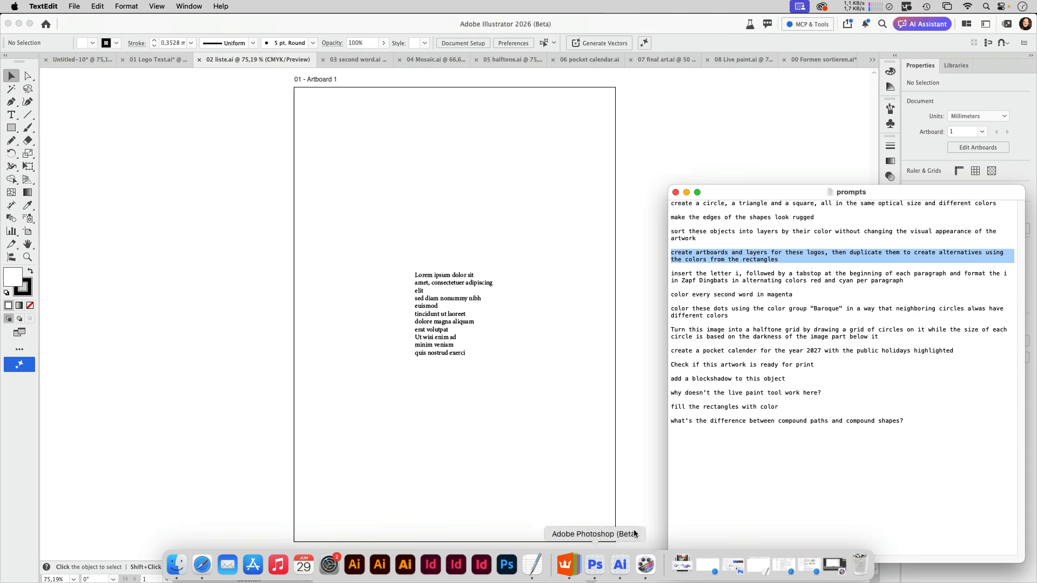
triple_click(675, 273)
key("super+c")
Step: Select the text frame and ask the assistant to start each paragraph with a Zapf Dingbats i and a tabstop, alternating red and cyan
left_click(923, 23)
left_click(737, 357)
key("super+v")
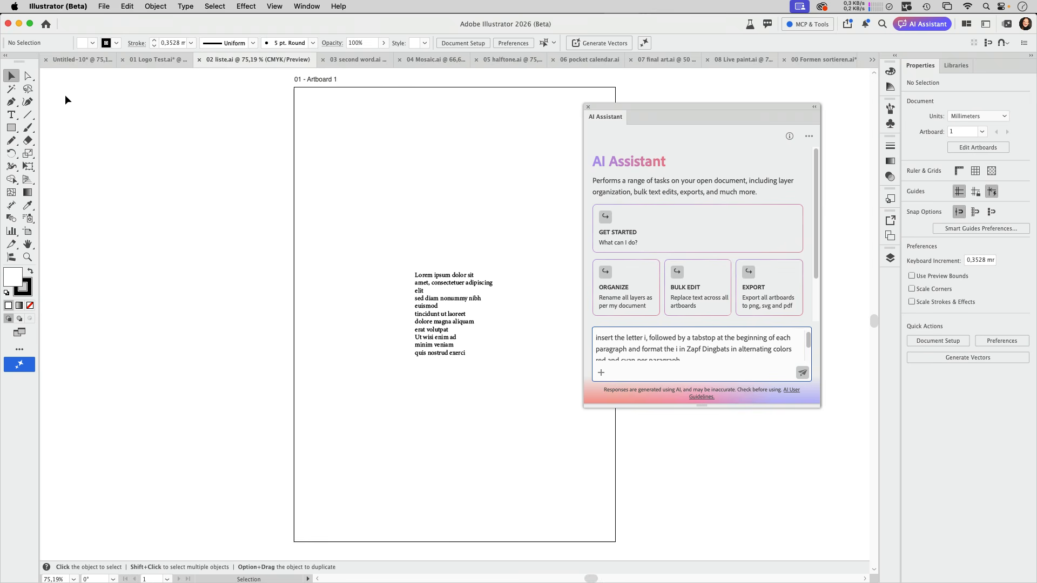
left_click(441, 321)
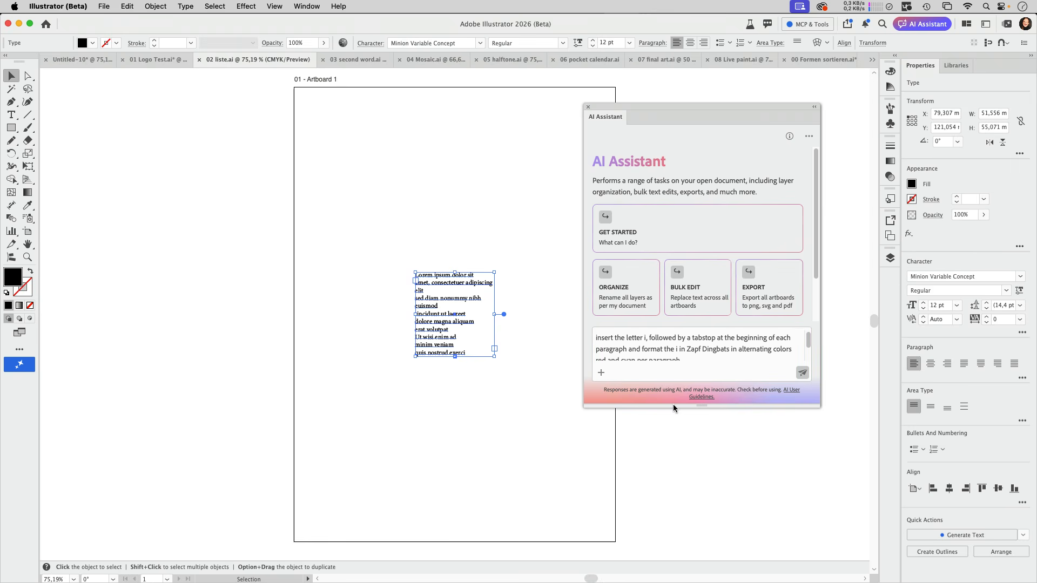
left_click(803, 373)
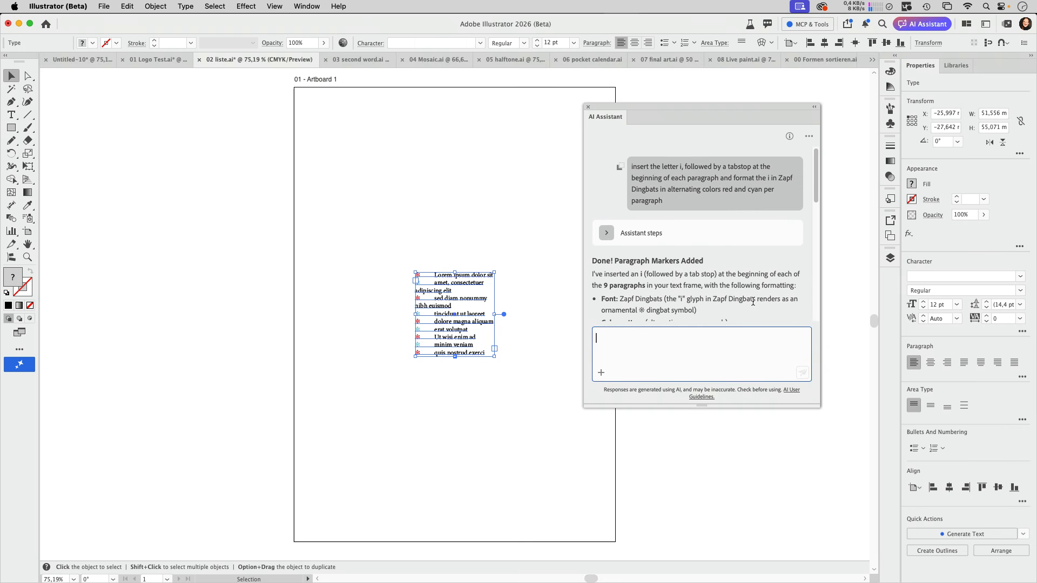
Step: Read the assistant's table of marker colors per paragraph, deselect the text frame and inspect its paragraph markers up close
scroll(755, 297, "down", 5)
scroll(754, 298, "down", 4)
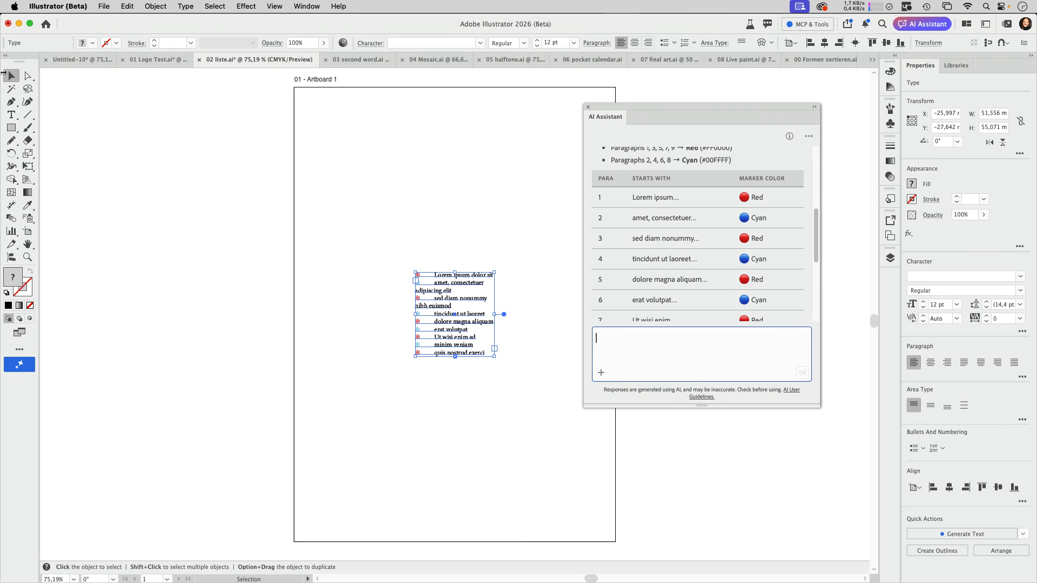
left_click(396, 214)
key("super+space")
left_click_drag(440, 290, 519, 292)
Step: Show the full Color options and check the CMYK values of the second and first paragraph markers
left_click(316, 6)
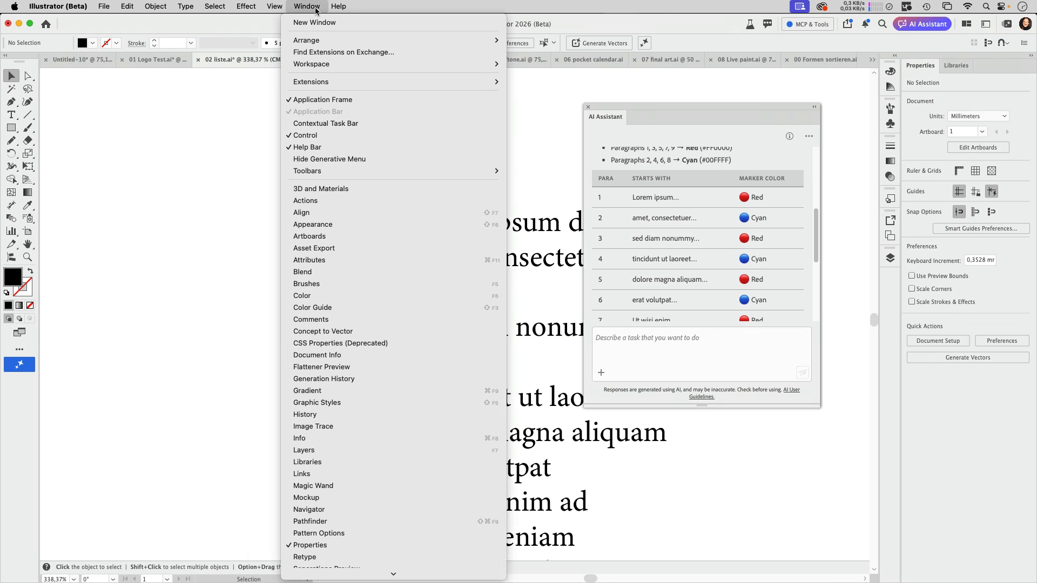
left_click(302, 273)
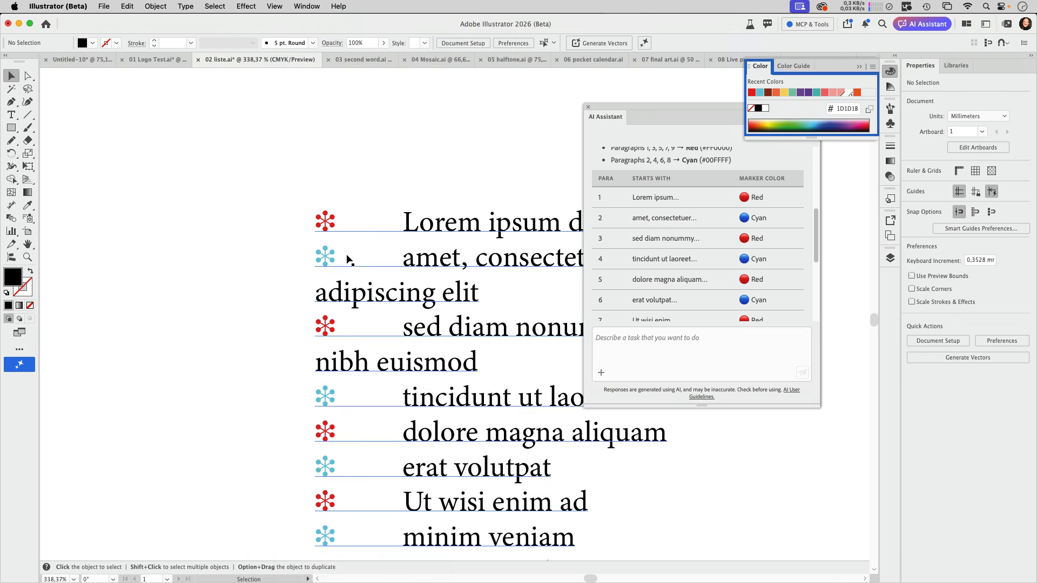
double_click(325, 258)
left_click_drag(335, 260, 311, 262)
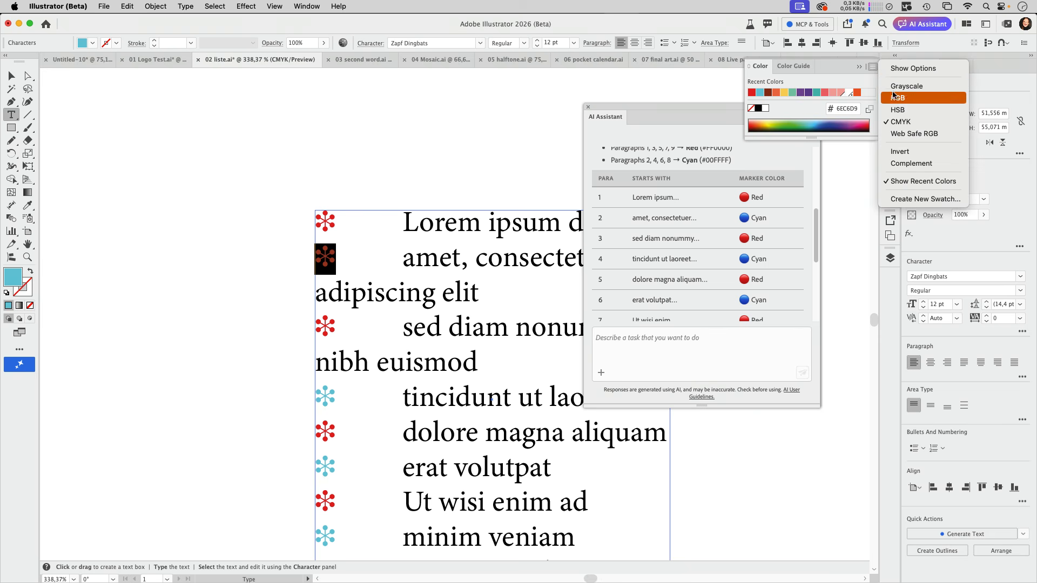
left_click(892, 69)
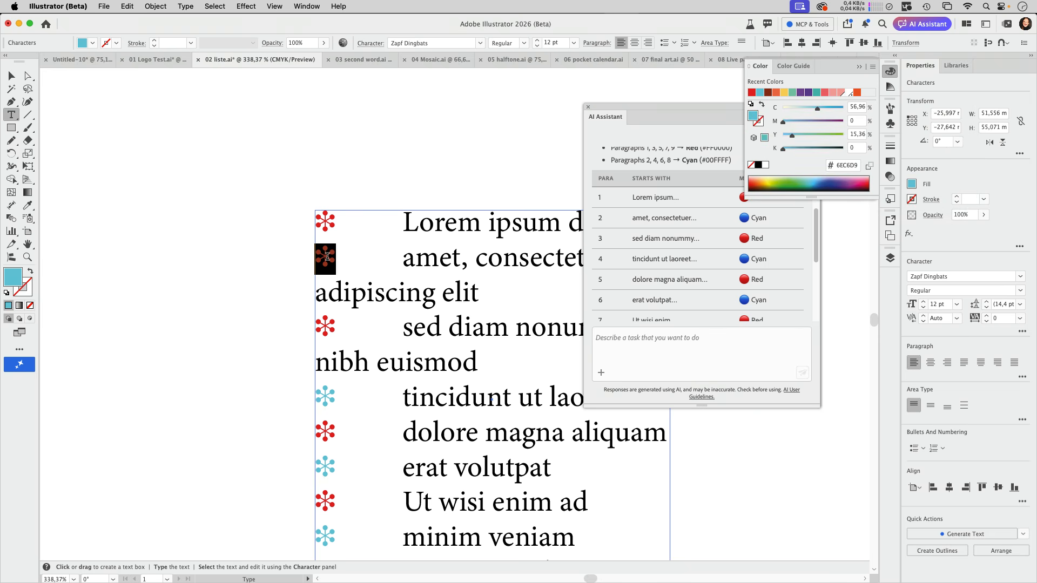
left_click_drag(333, 262, 277, 270)
left_click_drag(335, 220, 297, 214)
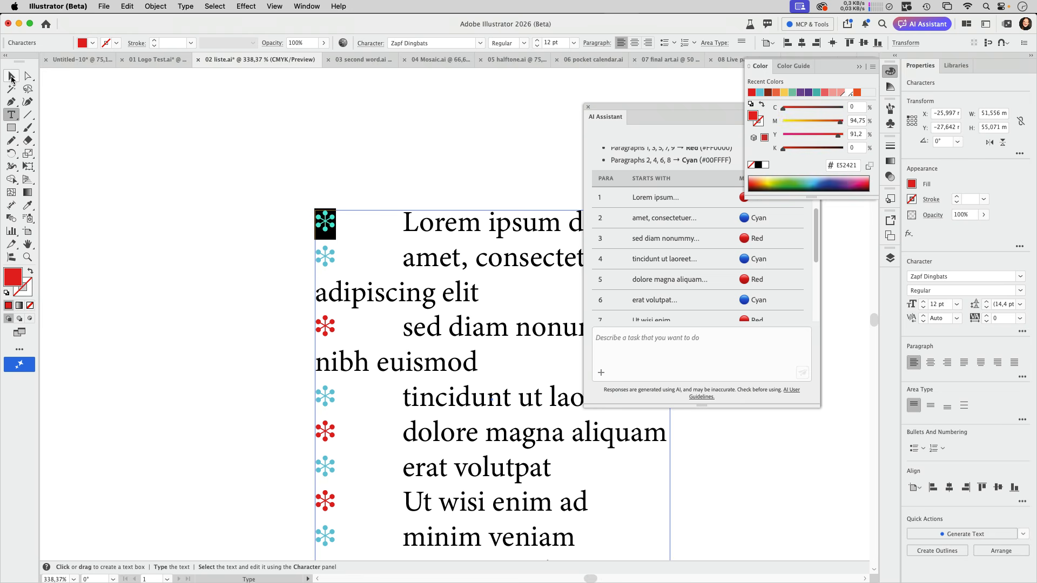
Step: Leave text editing, compare all paragraph markers and reread the assistant's summary of their font and color pattern
key("Escape")
left_click(318, 142)
left_click_drag(430, 365, 365, 270)
left_click_drag(711, 115, 633, 112)
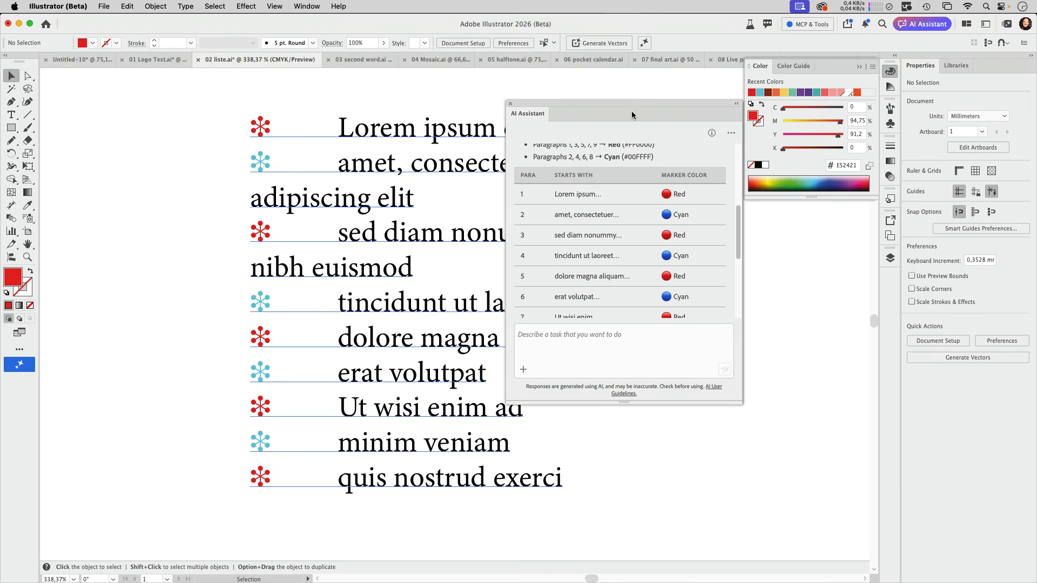
scroll(664, 169, "up", 4)
scroll(663, 169, "up", 2)
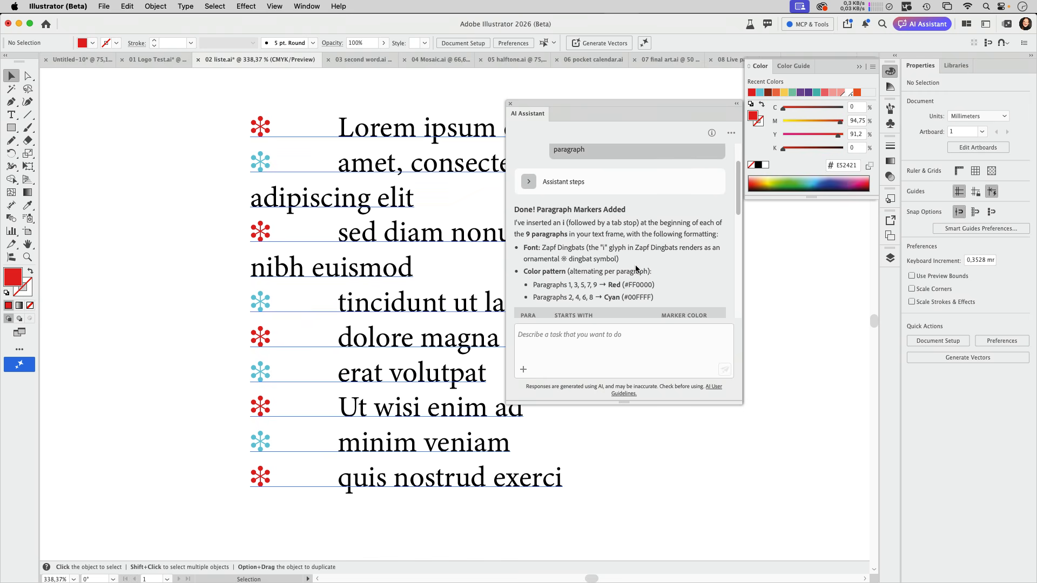
Step: Select the text frame, ask the assistant to "Format that to get a nice looking list" and stop the running request
left_click_drag(597, 104, 751, 225)
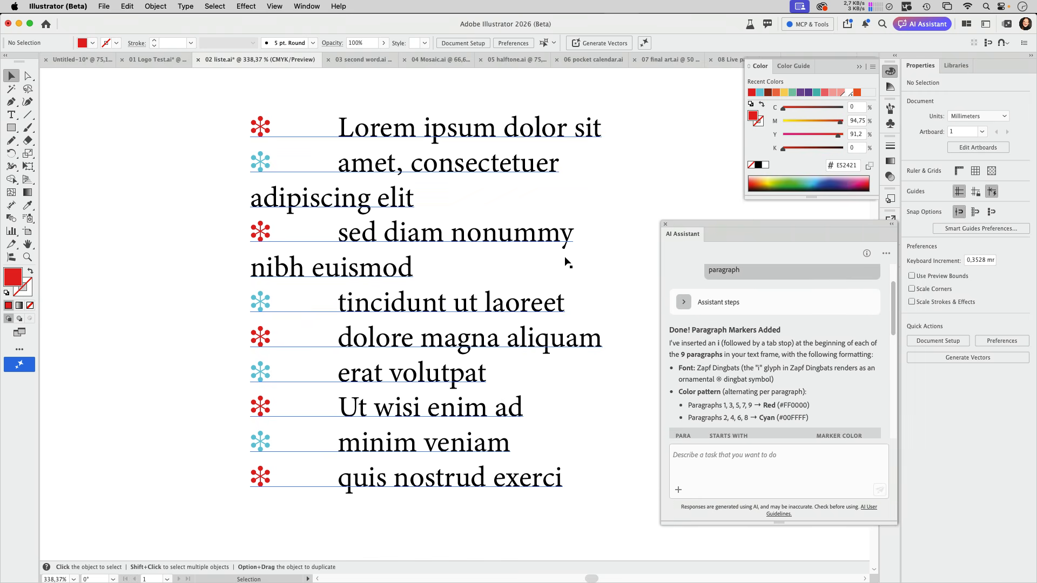
left_click(396, 235)
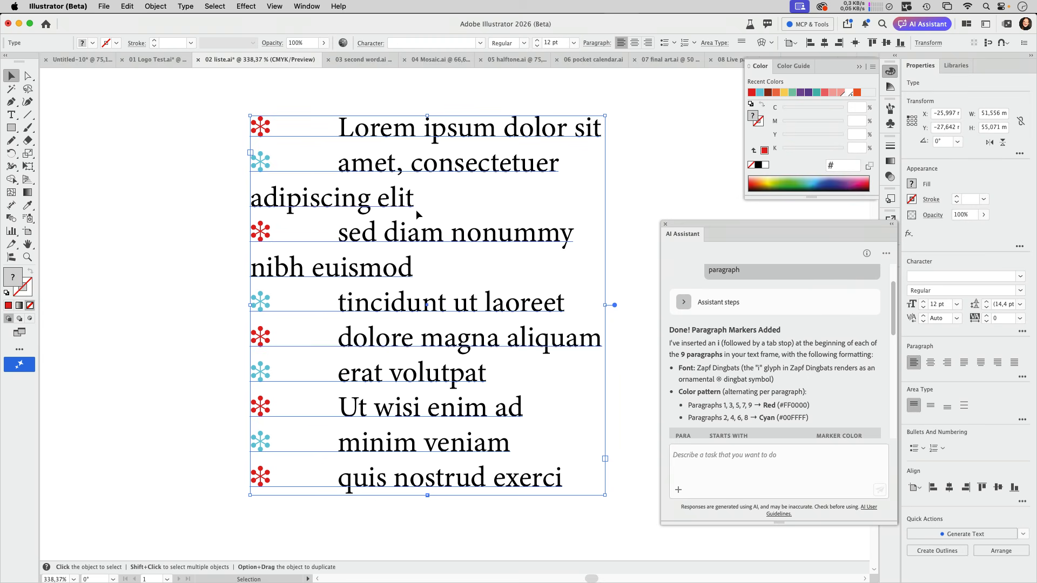
left_click_drag(702, 228, 645, 155)
left_click(670, 390)
type("Format that to get a nice looking list")
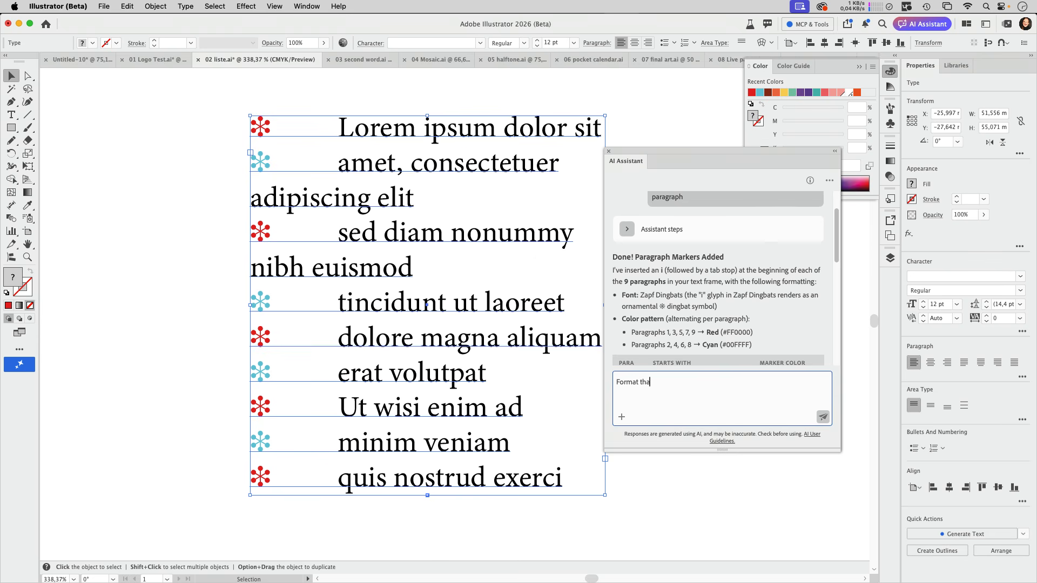
key("Return")
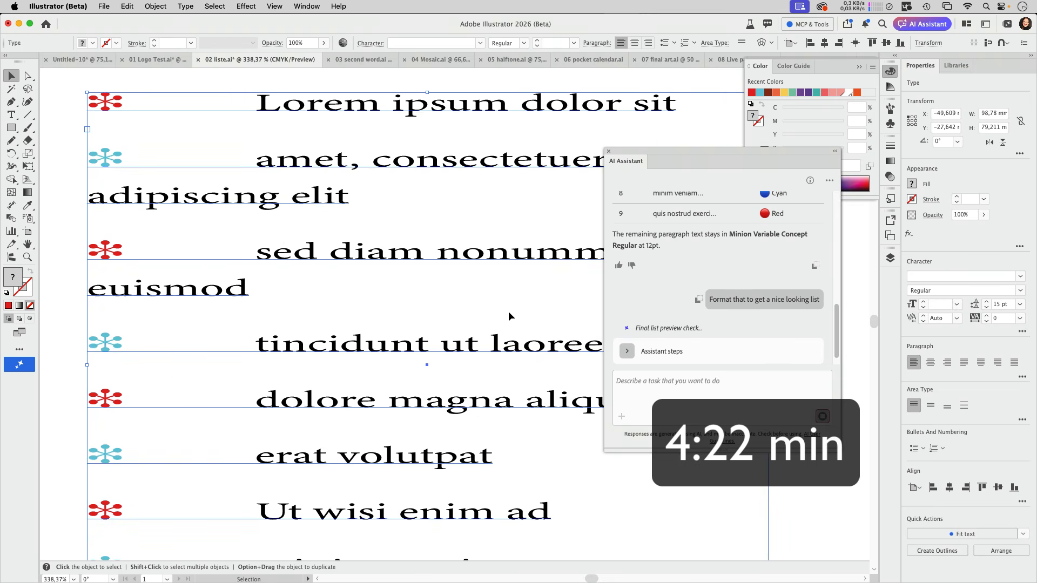
left_click(821, 419)
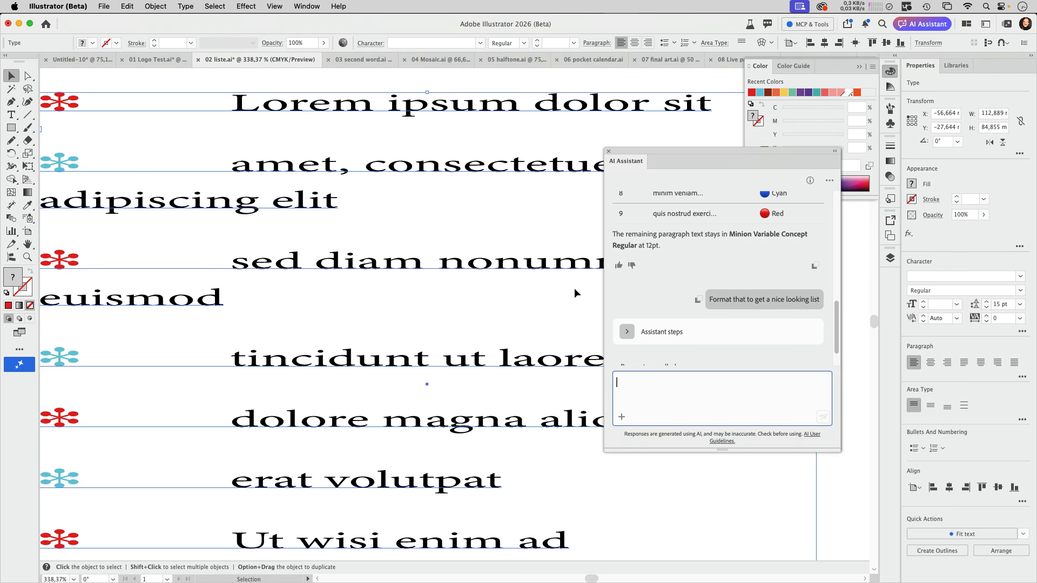
Step: Switch to the document 03 second word.ai and select its text frame
left_click(367, 64)
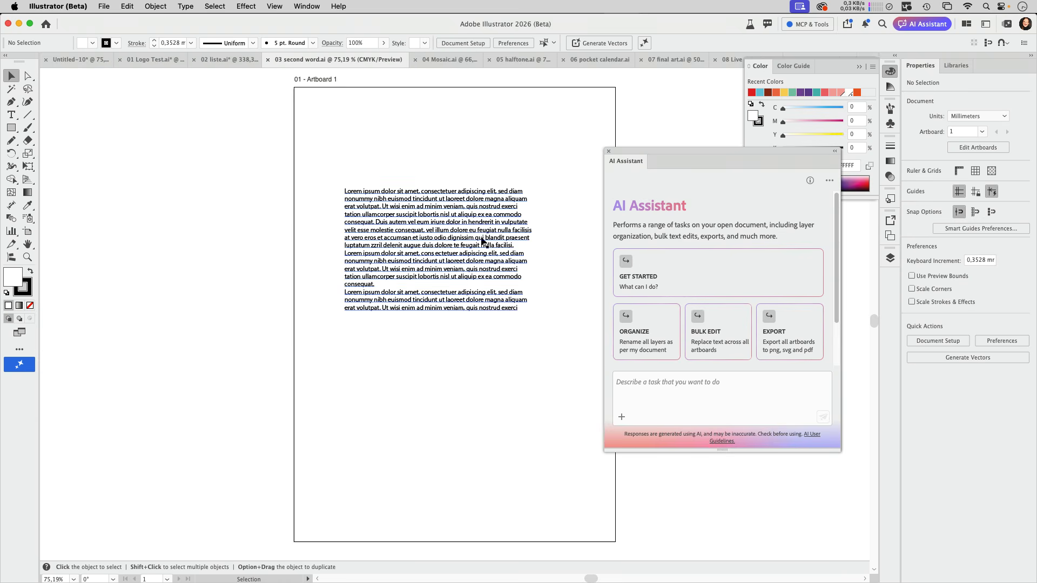
left_click(438, 198)
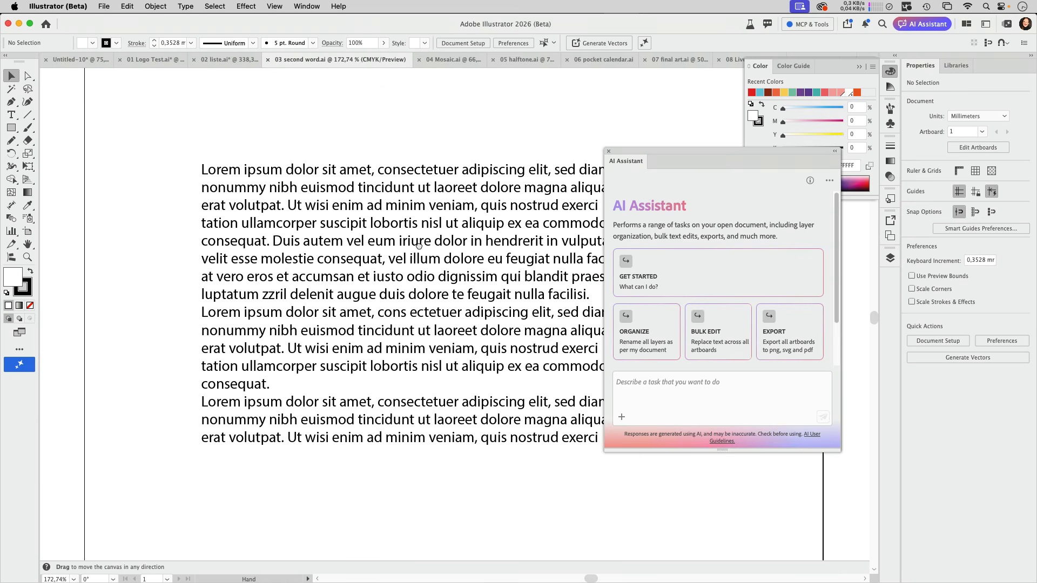
left_click(398, 234)
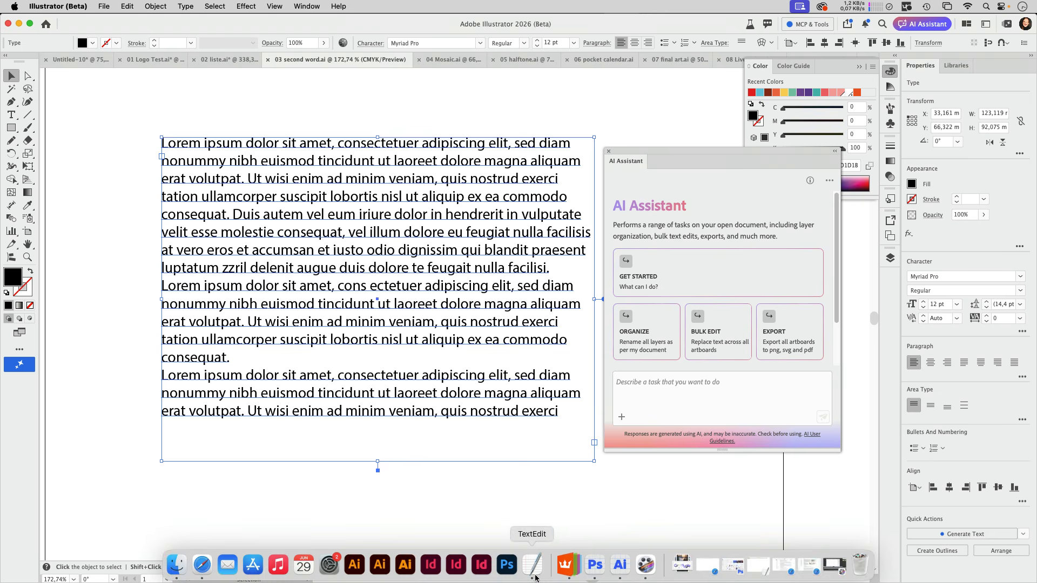
Step: Copy the prompt about coloring every second word from the TextEdit prompts file, change its color to 100% Magenta and submit it to the assistant
left_click(534, 565)
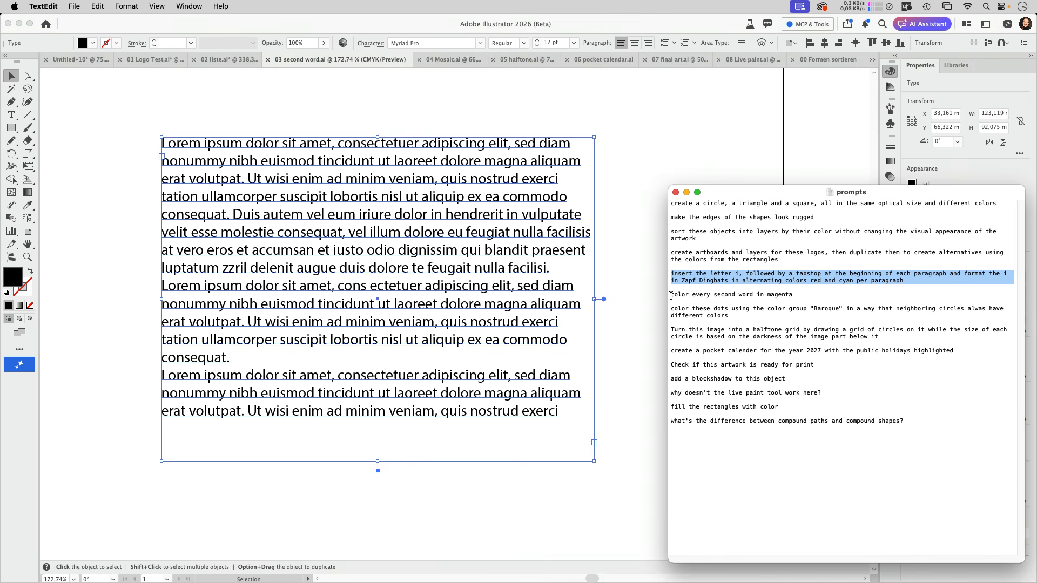
left_click_drag(671, 295, 804, 294)
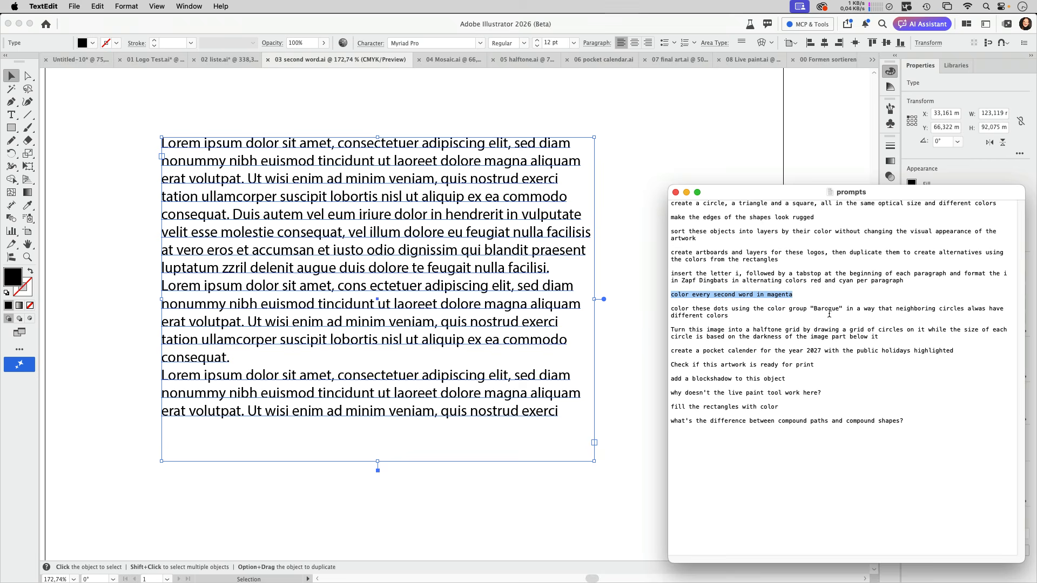
left_click(647, 335)
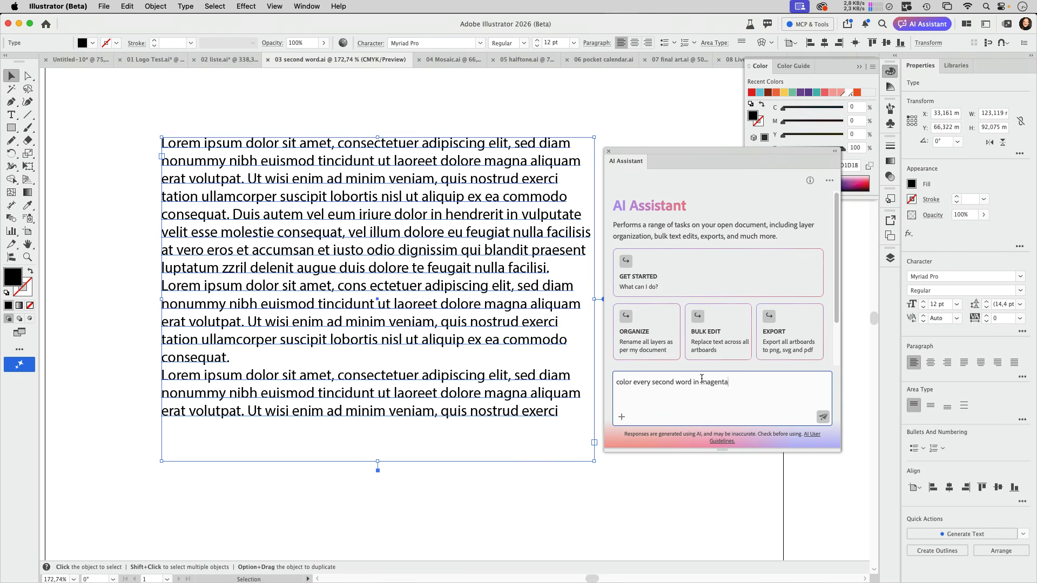
left_click_drag(700, 382, 733, 385)
type("100")
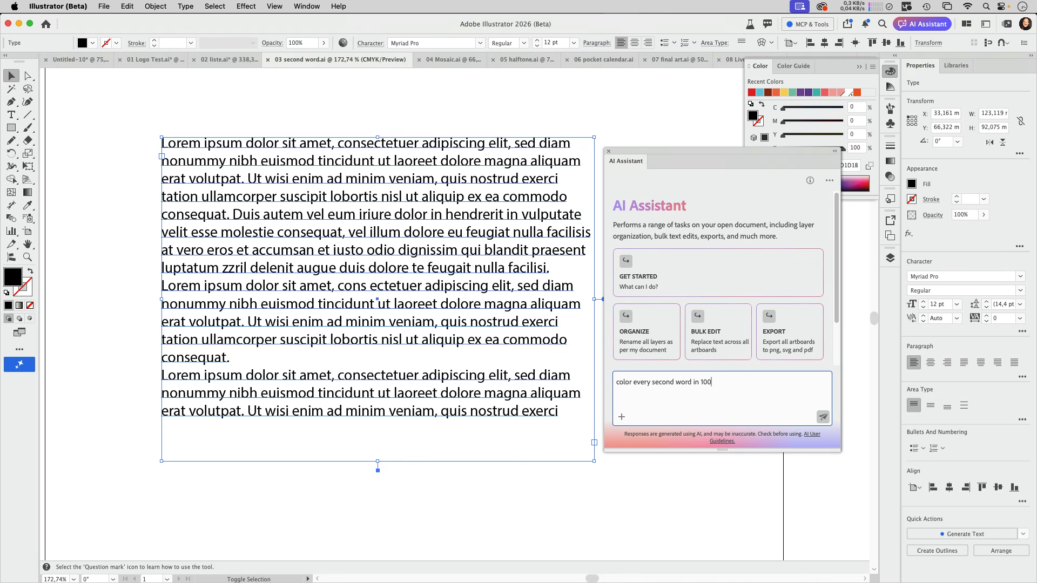
type("% Mag")
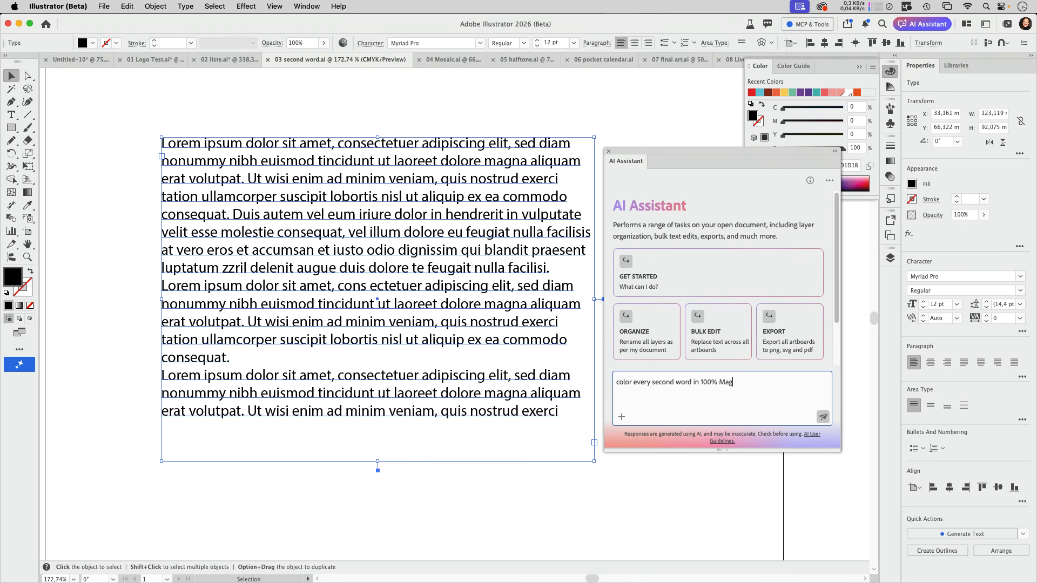
type("enta")
left_click(823, 417)
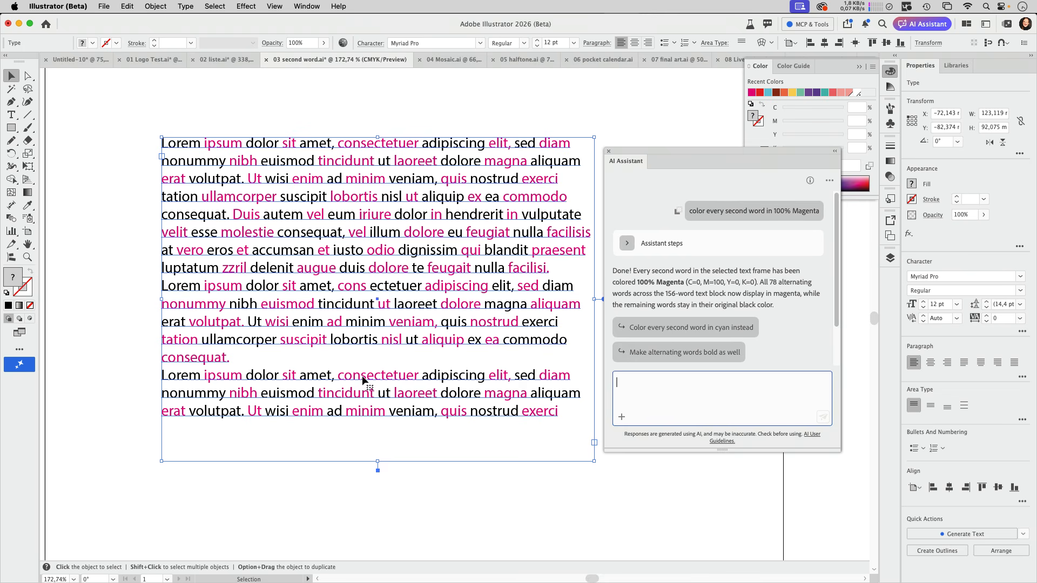
Step: Select some letters of a magenta word and check their CMYK fill values
double_click(439, 238)
left_click_drag(421, 232, 436, 232)
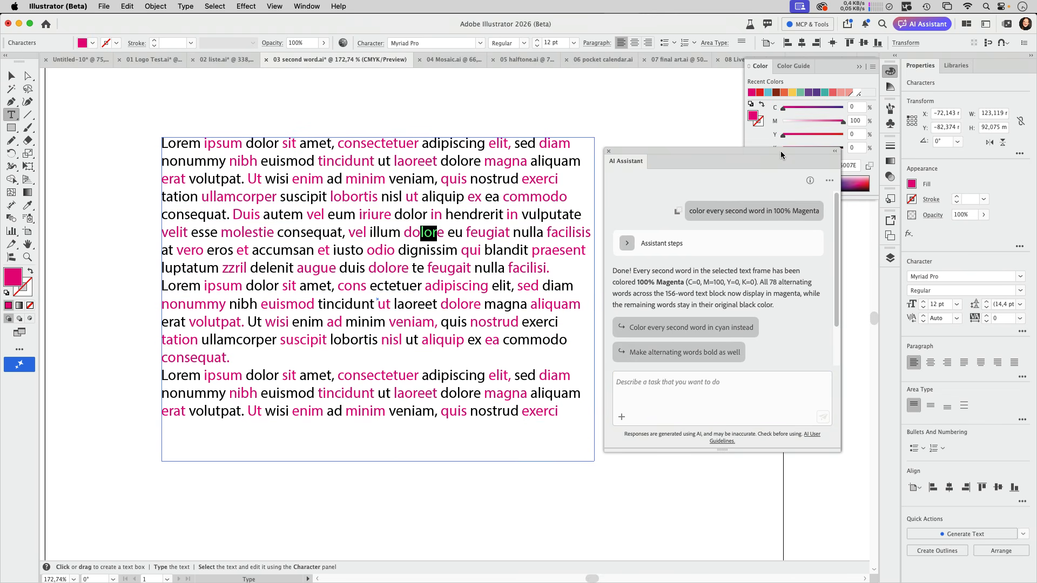
left_click_drag(780, 152, 784, 216)
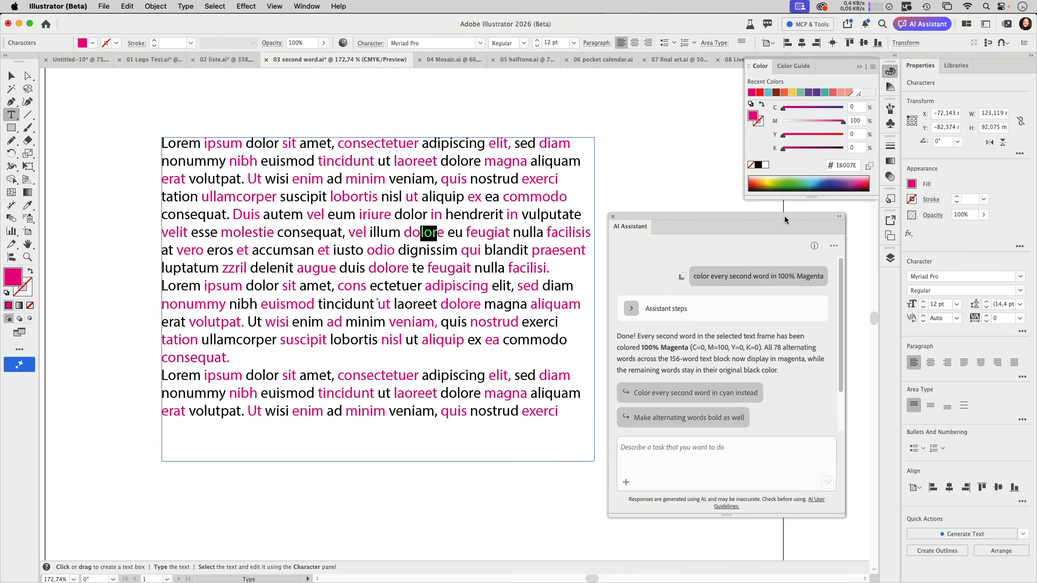
left_click(477, 236)
Step: Switch to 04 Mosaic.ai and examine the squares that form the MOSAIC lettering, including in outline view
left_click(448, 60)
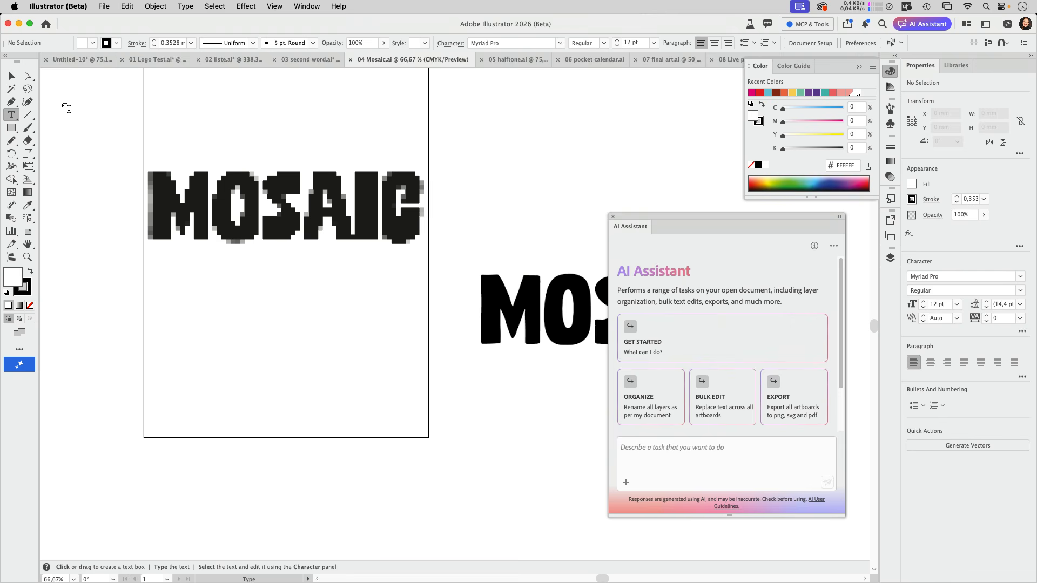
left_click(11, 76)
scroll(210, 233, "left", 5)
scroll(211, 234, "up", 3)
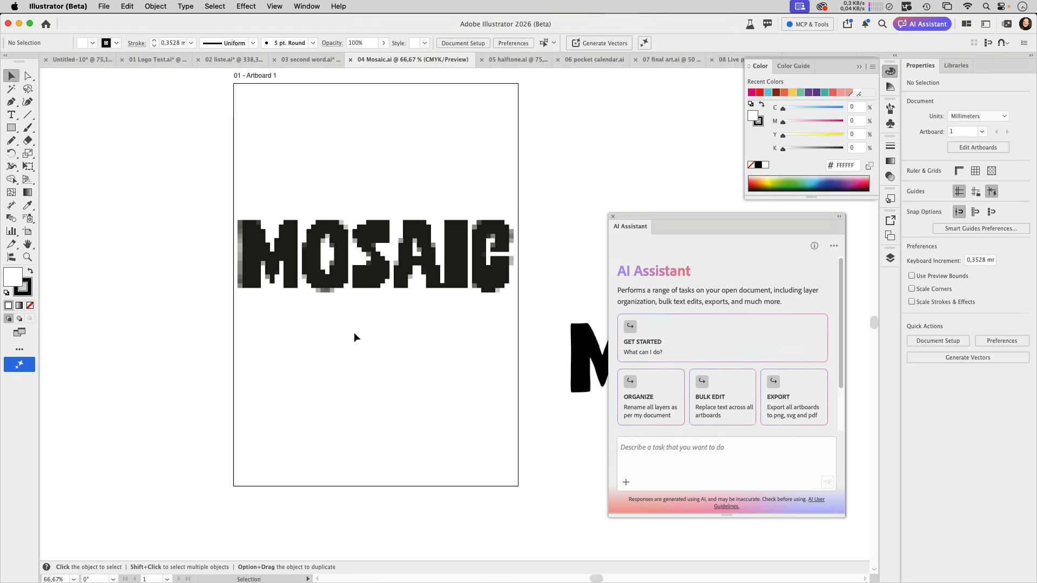
left_click(491, 283)
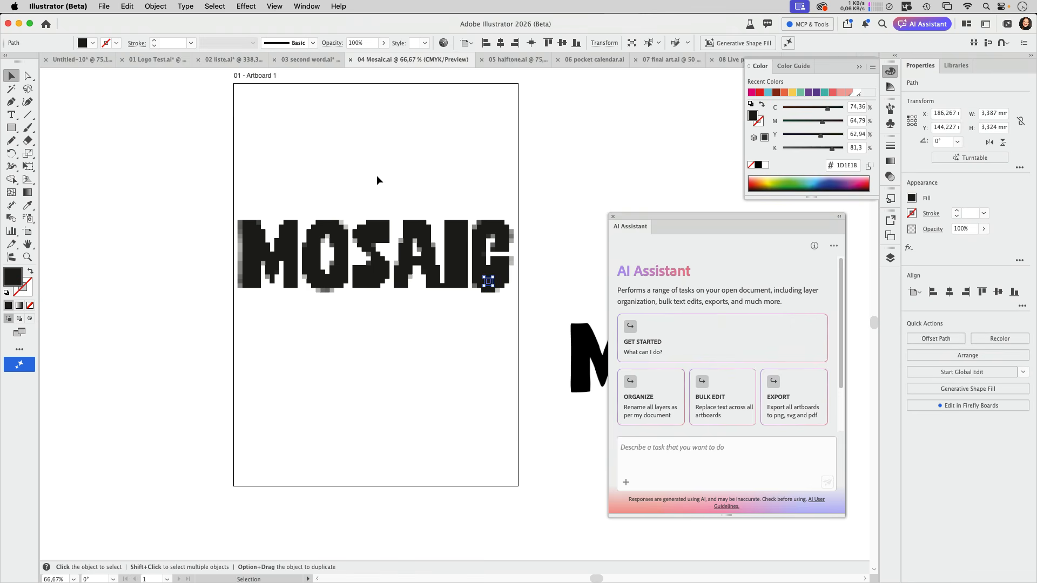
left_click(270, 171)
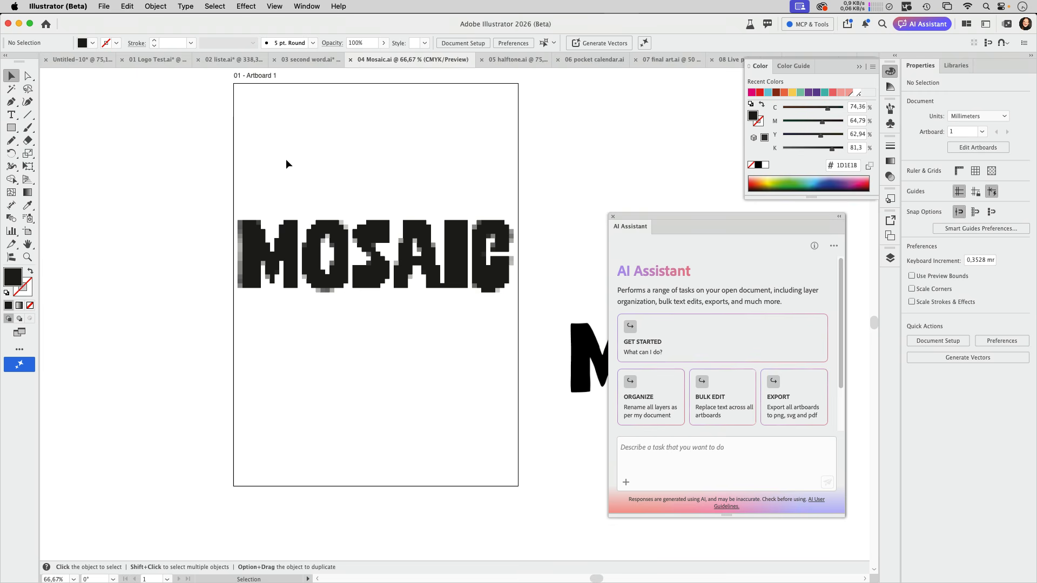
key("super+y")
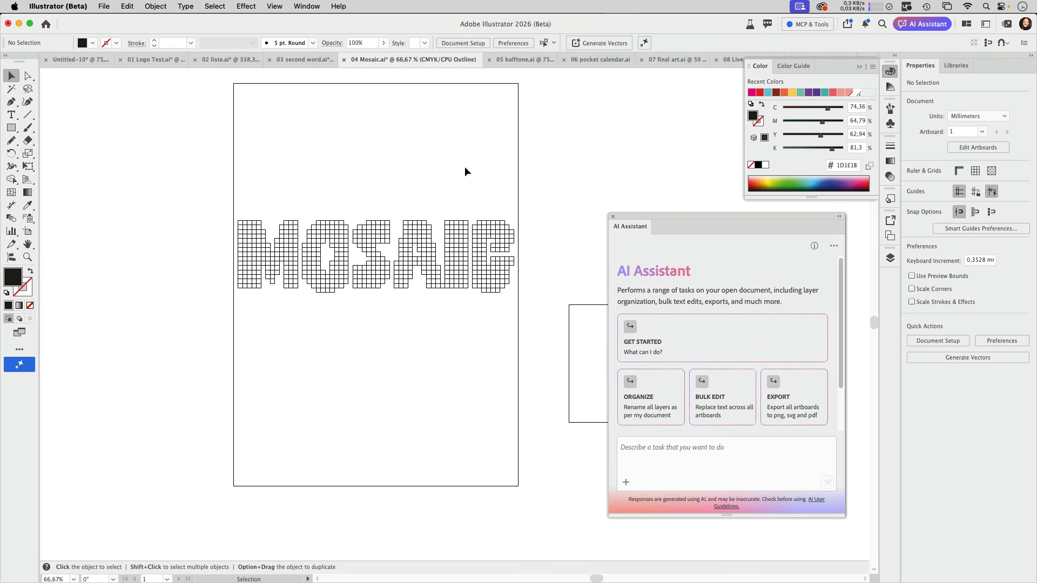
key("super+y")
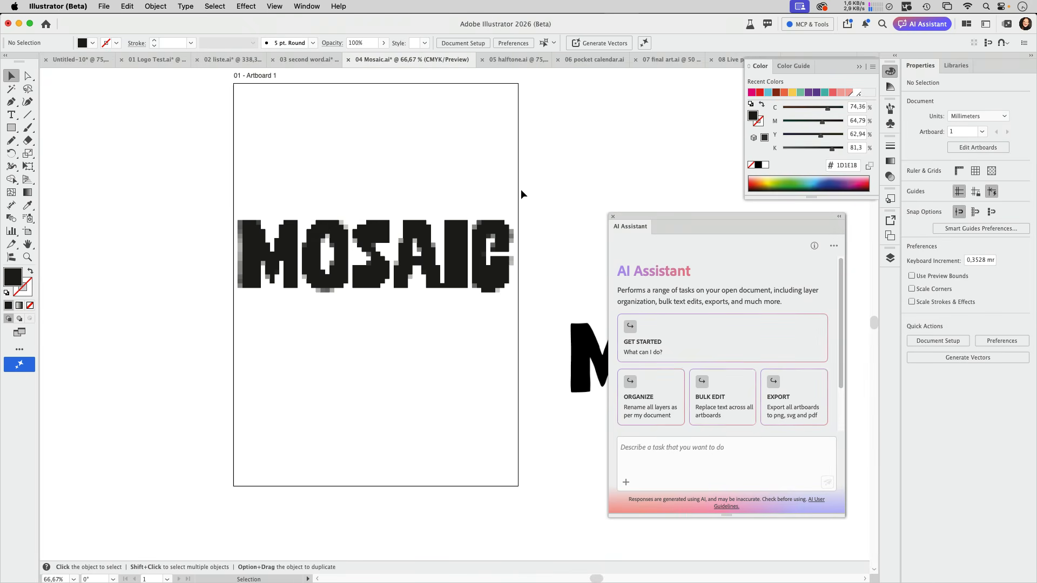
Step: Put away the Color panel and display the Swatches panel with its color group above the AI Assistant
left_click(859, 67)
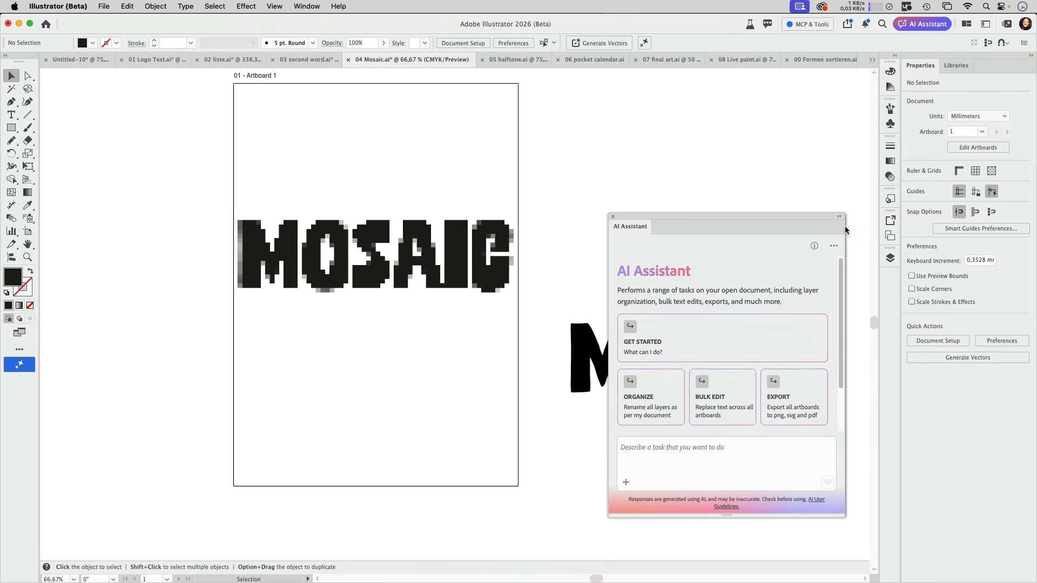
left_click(307, 6)
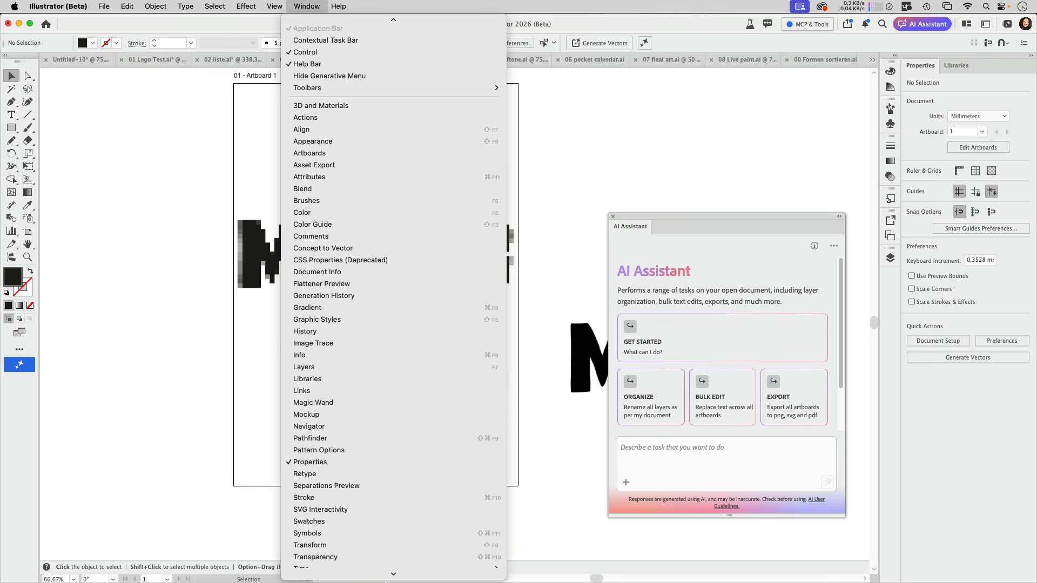
left_click(360, 486)
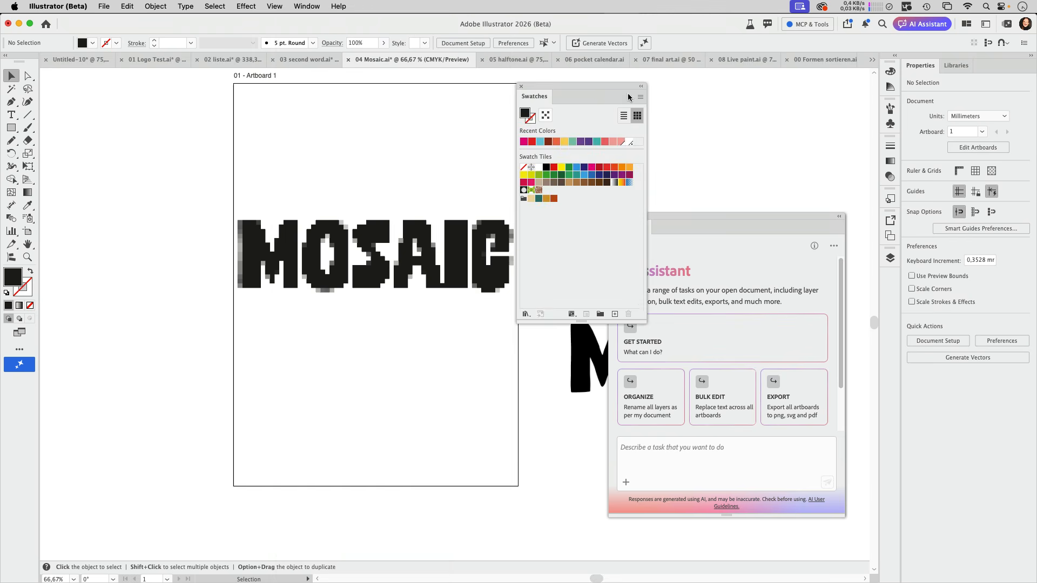
left_click_drag(606, 88, 798, 83)
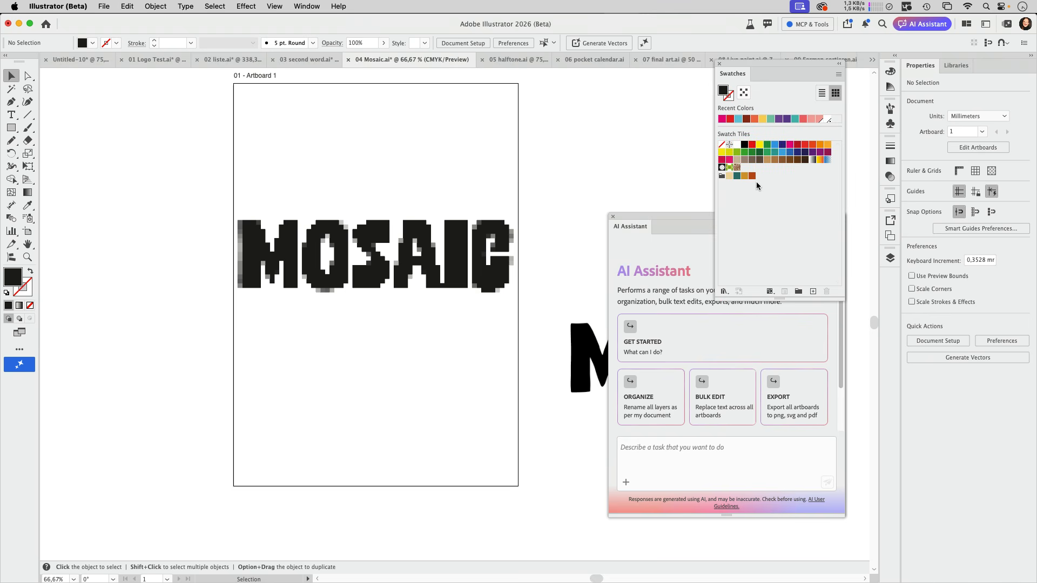
left_click_drag(687, 215, 699, 229)
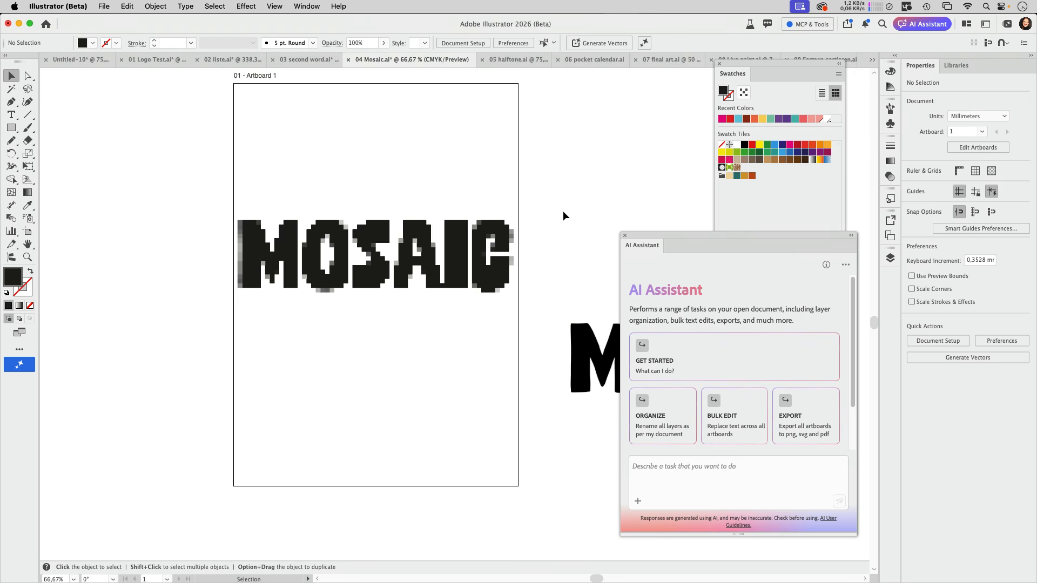
Step: Copy the prompt about coloring dots with the color group "Baroque" from the TextEdit prompts file into the assistant's prompt field
left_click(532, 565)
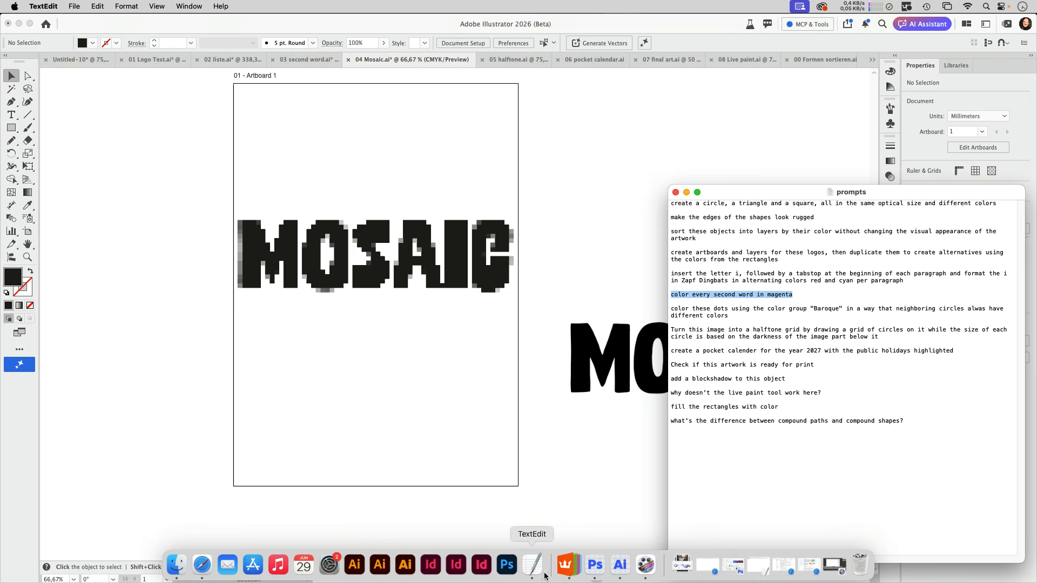
triple_click(735, 317)
key("super+c")
left_click(496, 342)
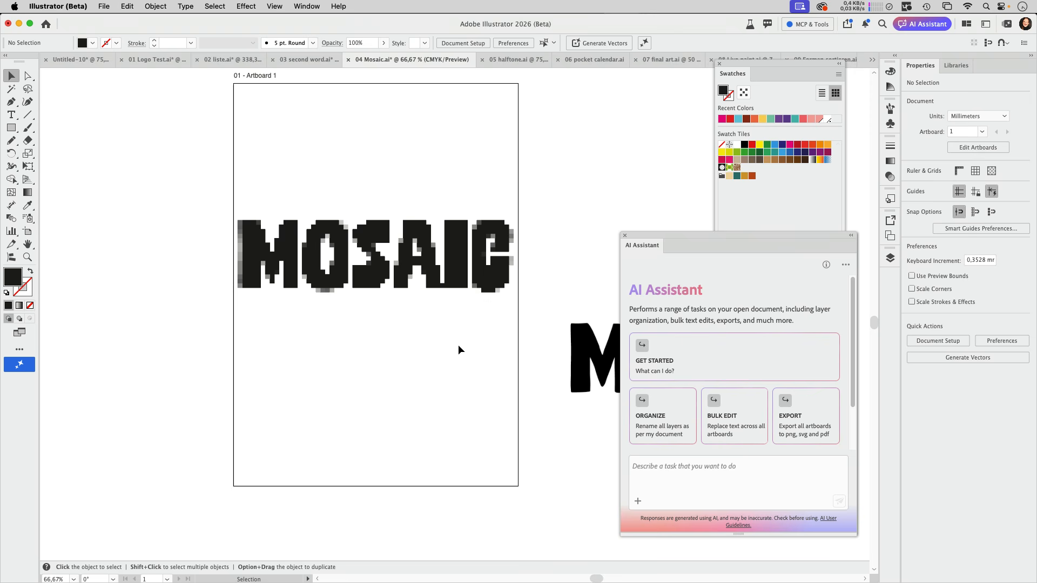
left_click(670, 476)
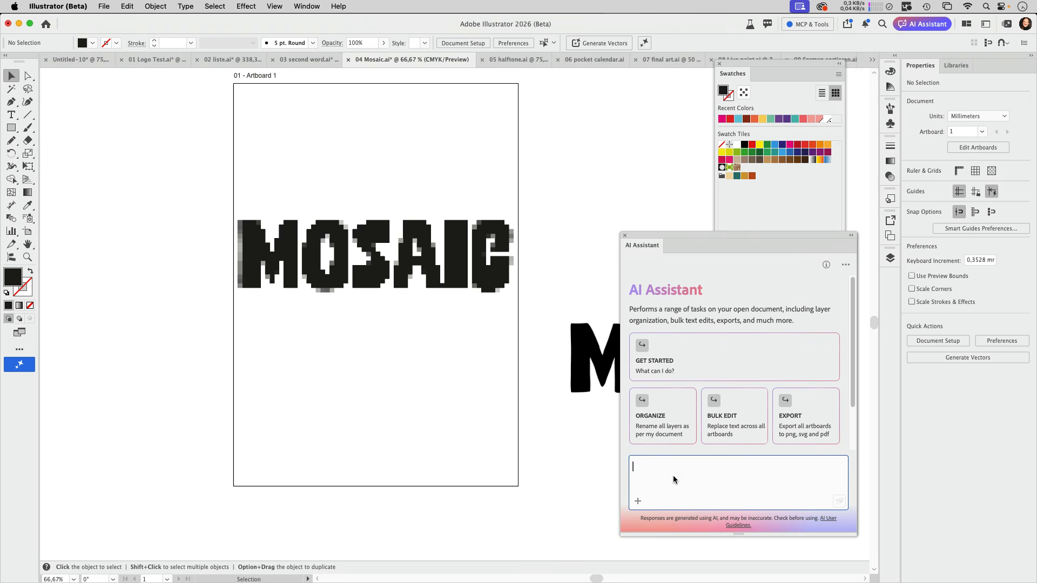
key("super+v")
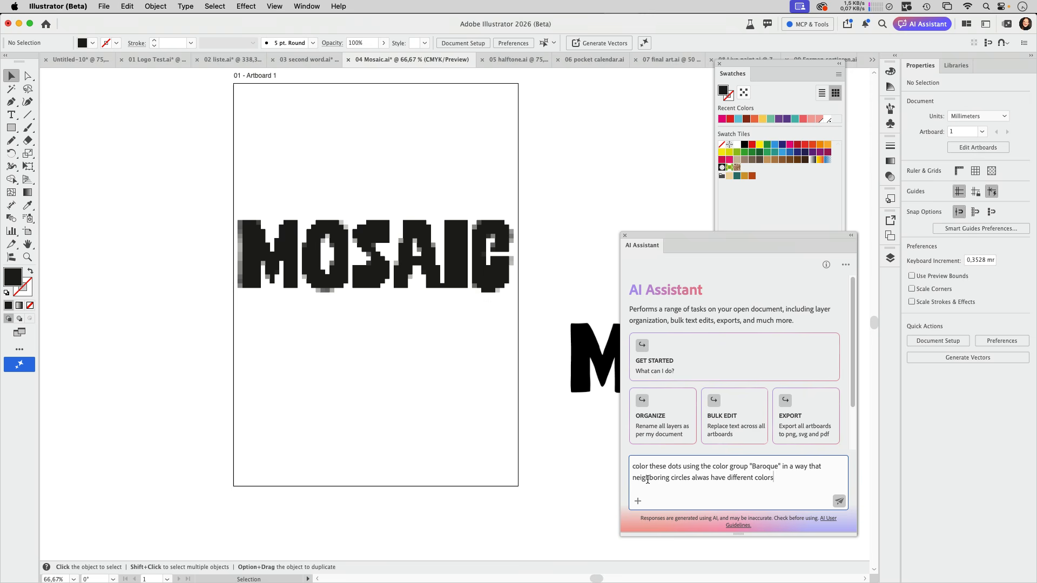
Step: Replace "circles" and "dots" with "squares" in the prompt, select all mosaic squares and submit the request
double_click(680, 477)
type("square")
type("s")
double_click(667, 467)
type("squares")
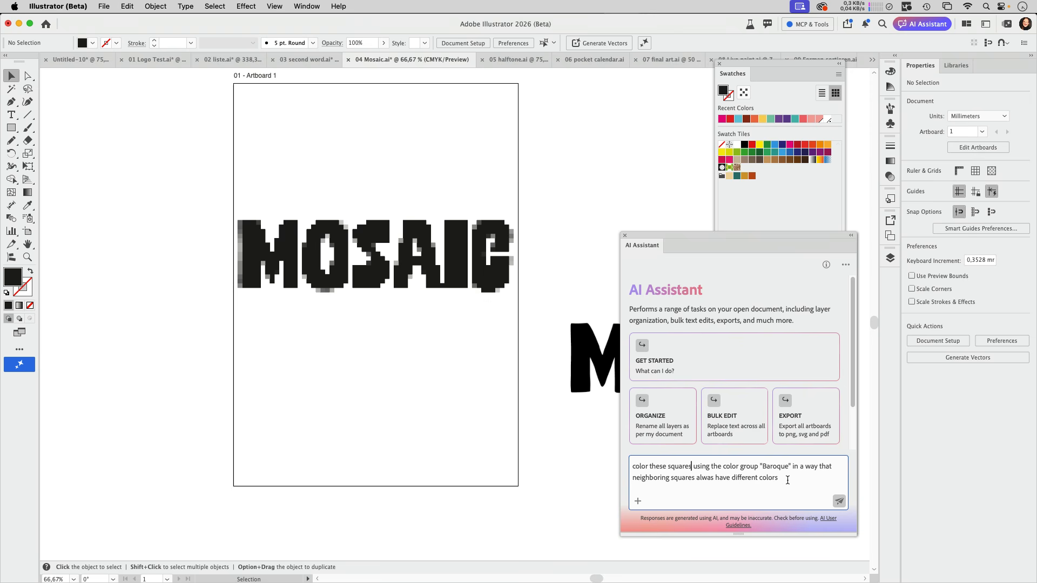
key("super+a")
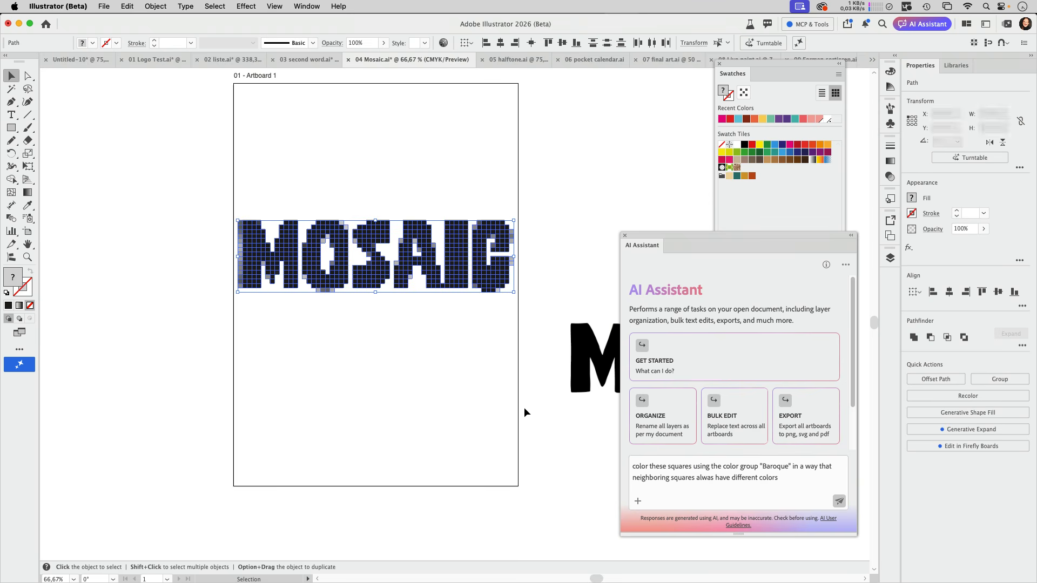
left_click(839, 501)
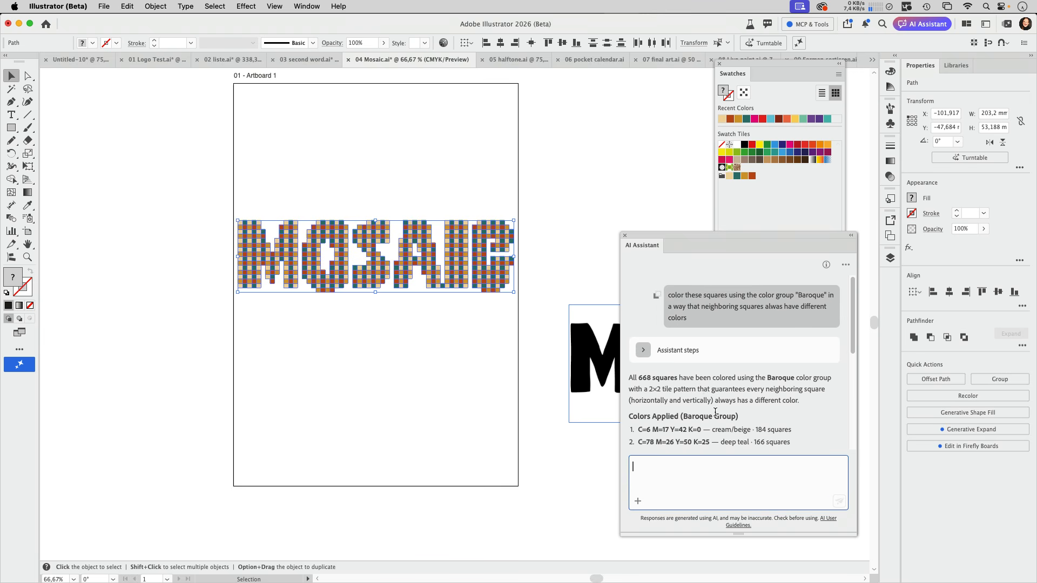
Step: Examine the recolored MOSAIC squares up close, checking the colors of individual neighbors, and review the assistant's response
key("super+space")
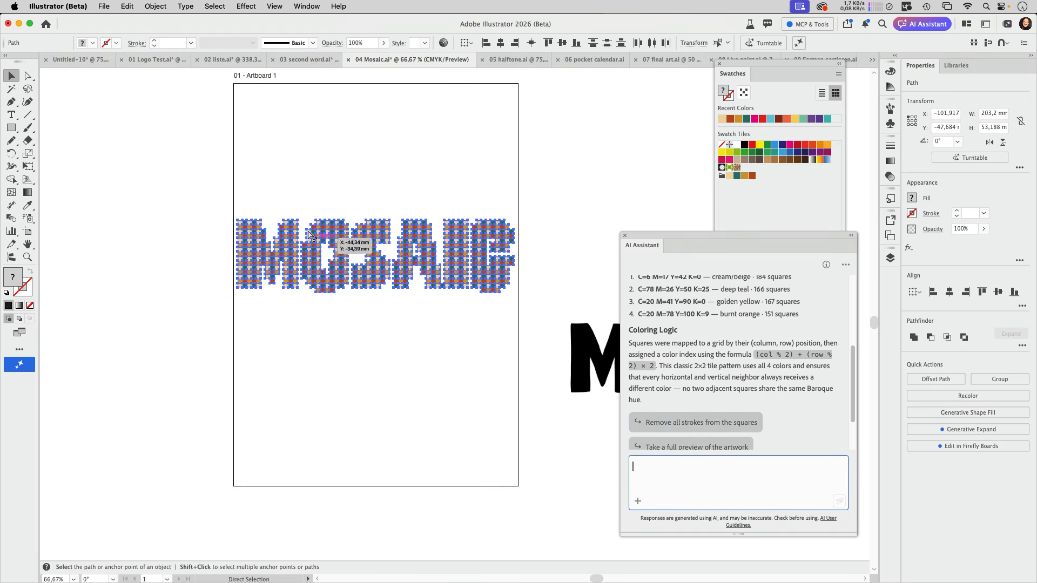
left_click(259, 193)
left_click(322, 176)
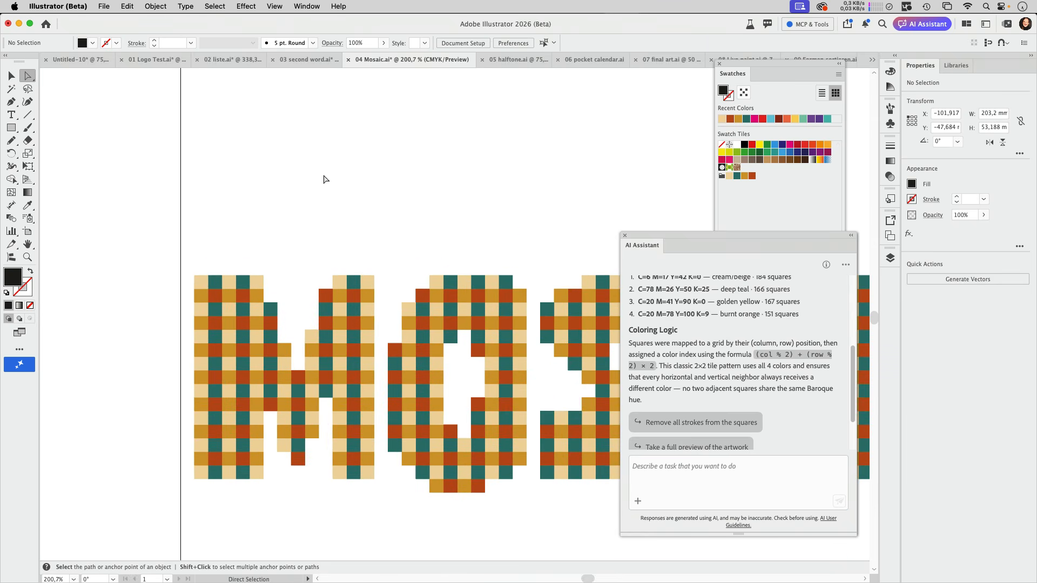
left_click(369, 281)
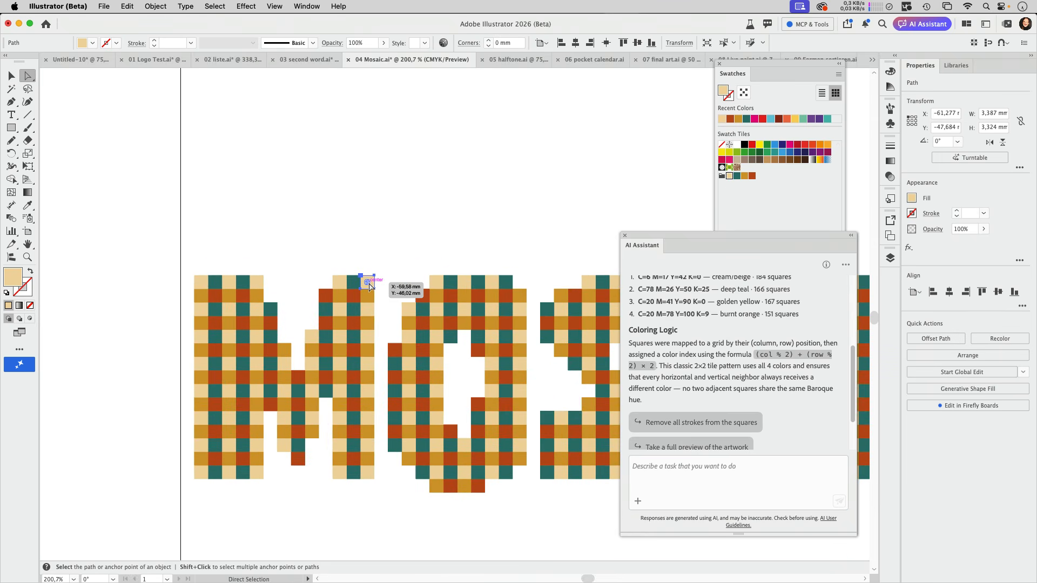
left_click(547, 310)
left_click(545, 223)
key("super+space")
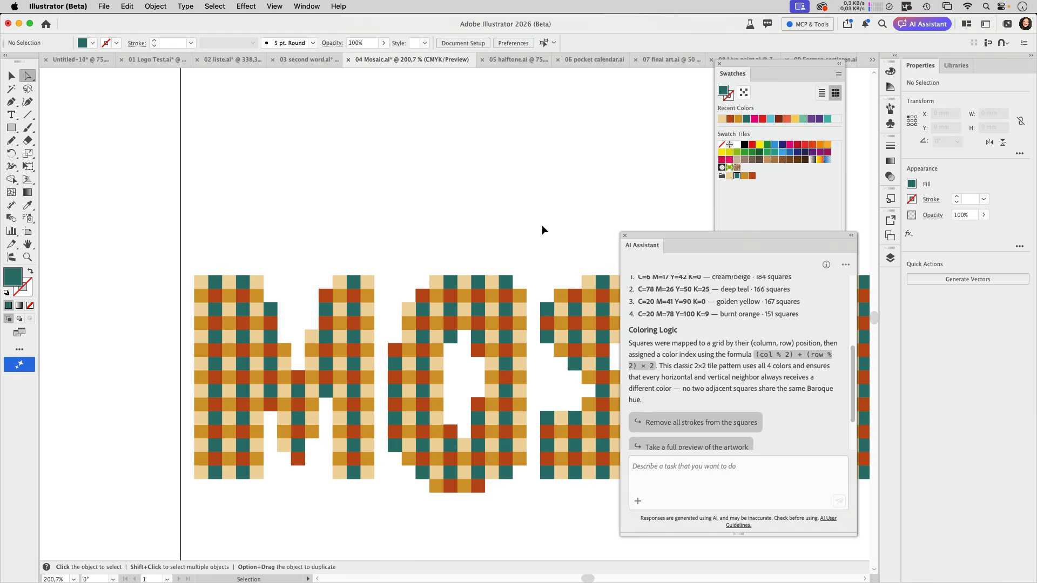
scroll(545, 222, "down", 5)
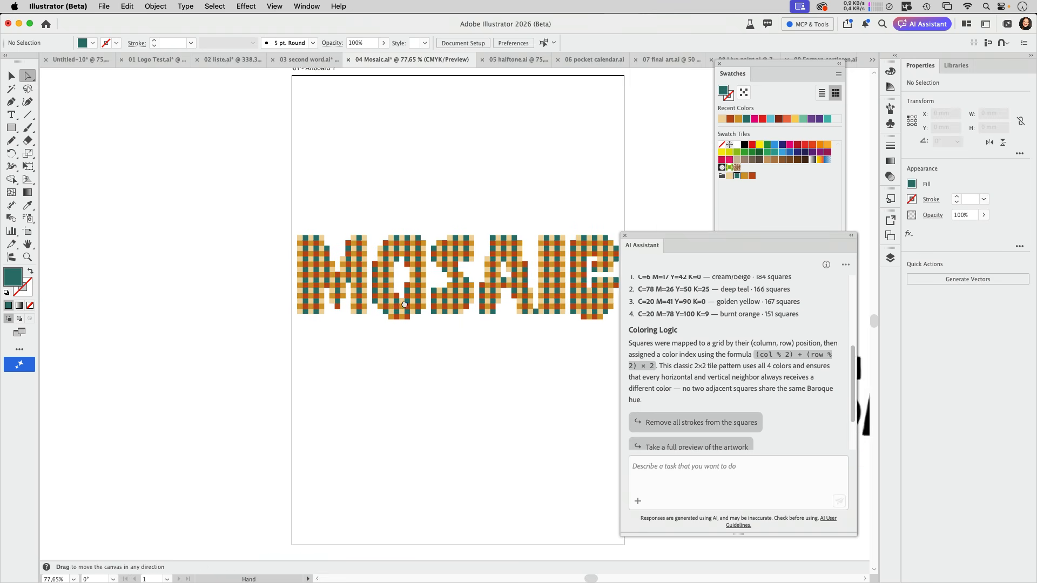
key("v")
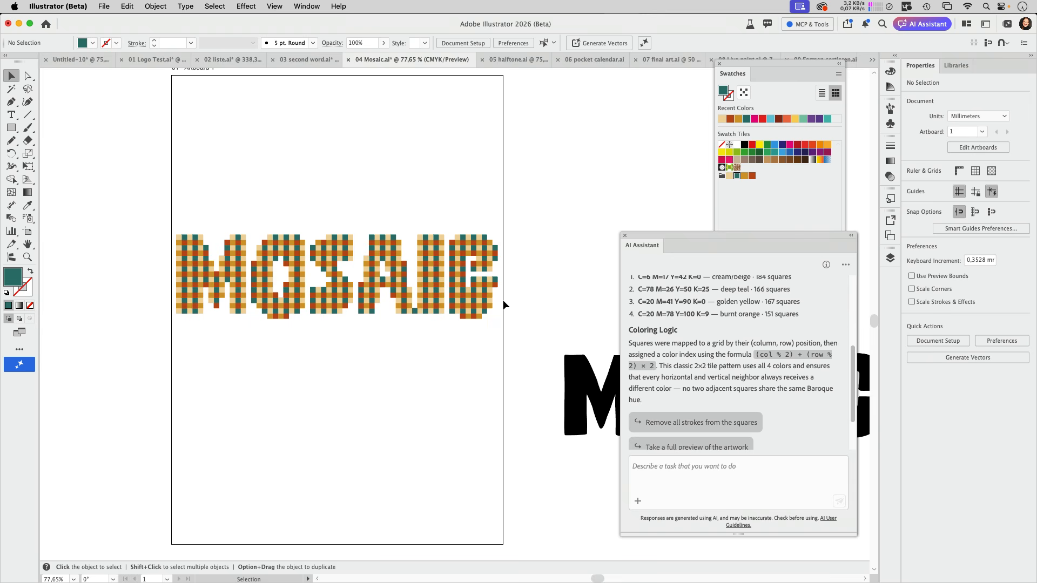
scroll(745, 380, "up", 5)
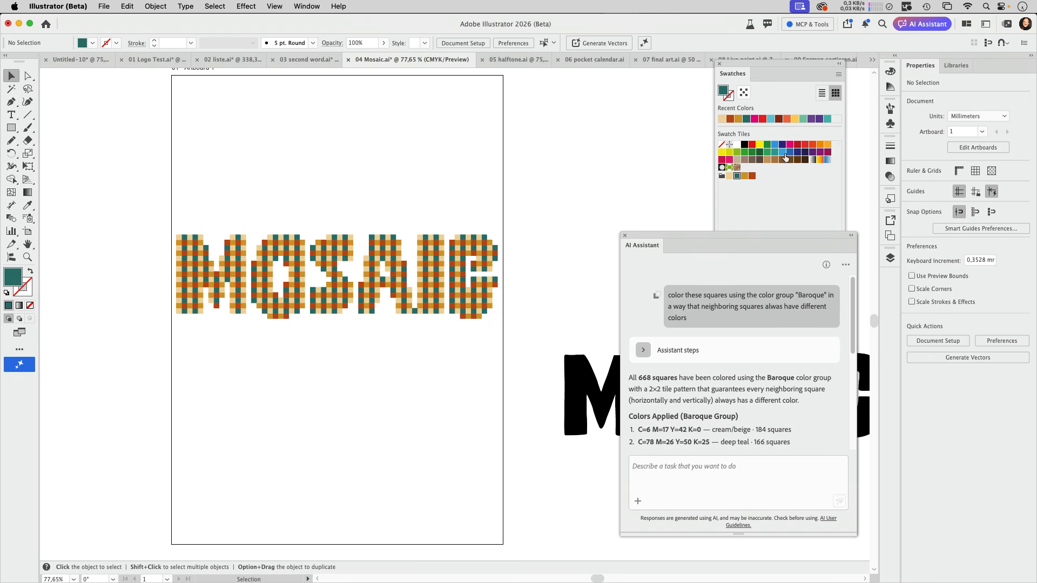
Step: Add a light blue and an orange swatch to the "Baroque" color group and resubmit the same coloring prompt for all mosaic squares
left_click_drag(782, 152, 759, 176)
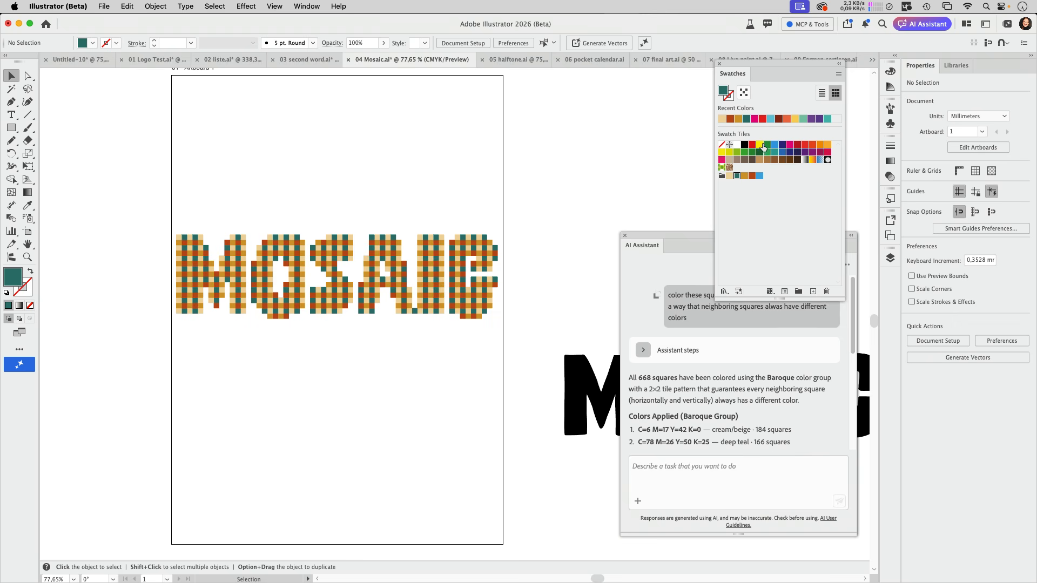
left_click_drag(828, 146, 765, 178)
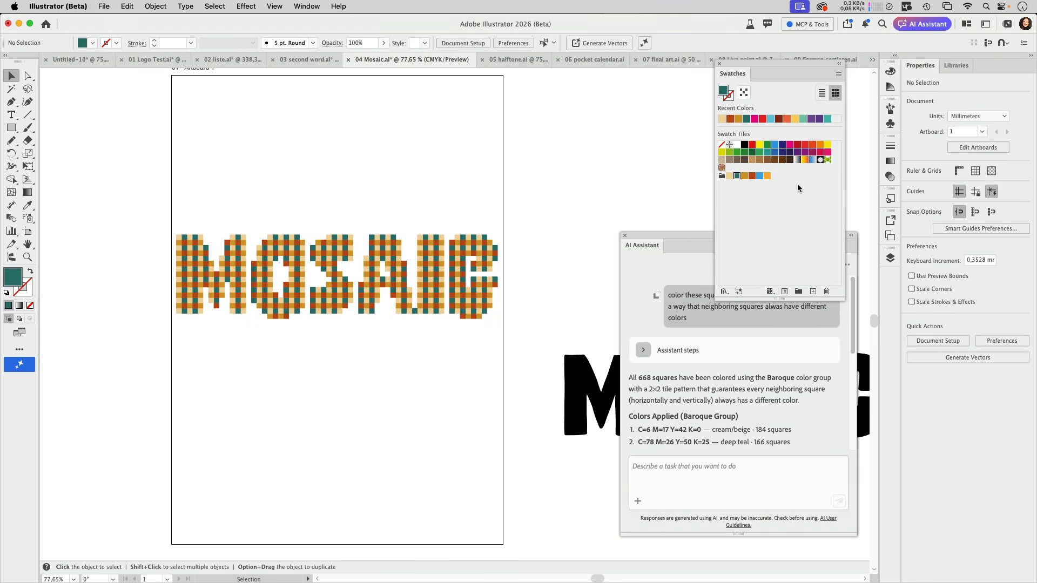
left_click_drag(520, 209, 108, 353)
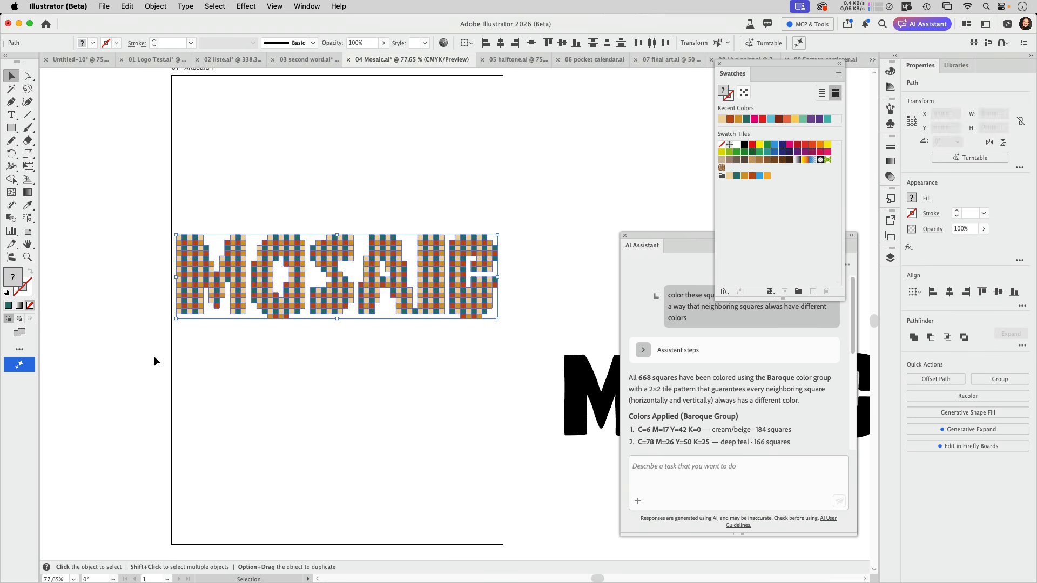
left_click(656, 295)
left_click(839, 501)
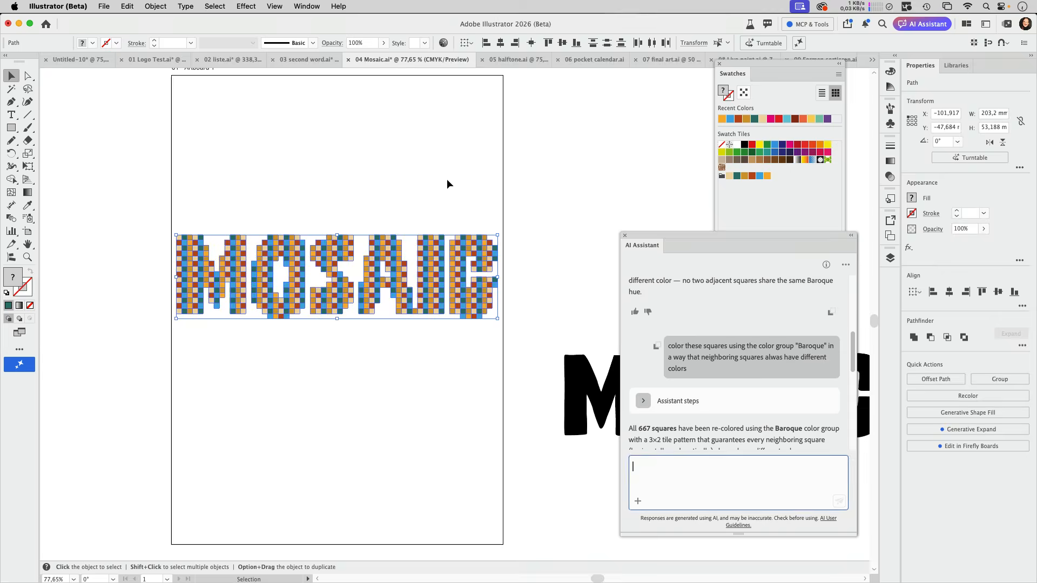
left_click(348, 362)
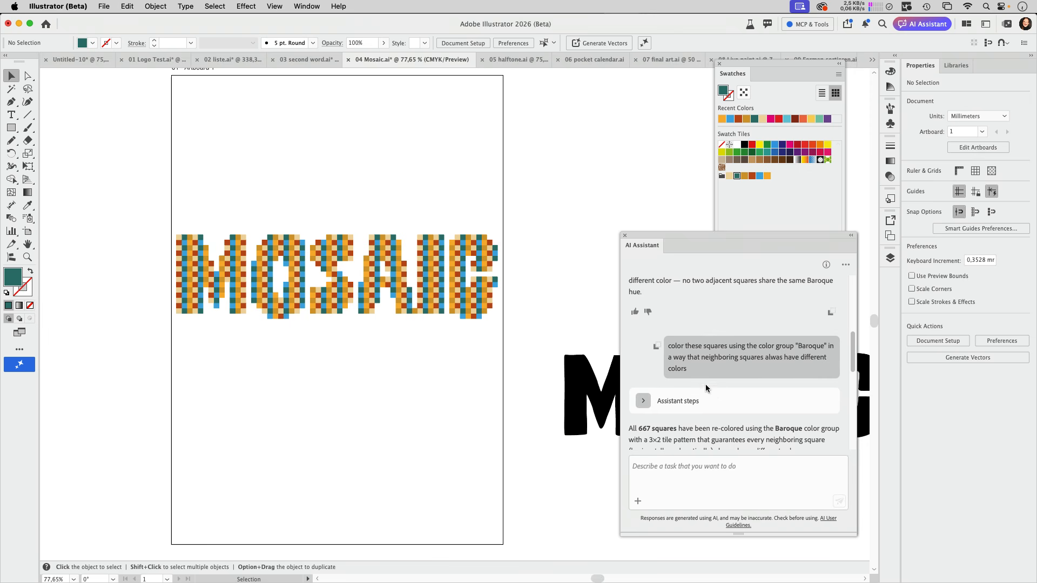
scroll(706, 388, "down", 10)
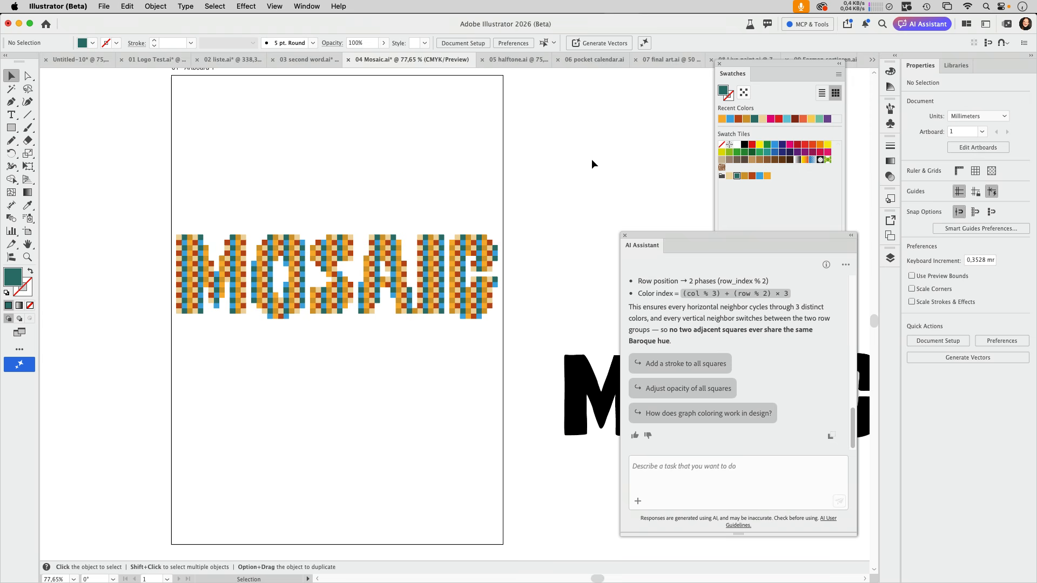
Step: Switch to 05 halftone.ai and submit the prompt from the TextEdit prompts file about turning the image into a halftone grid of circles
left_click(514, 63)
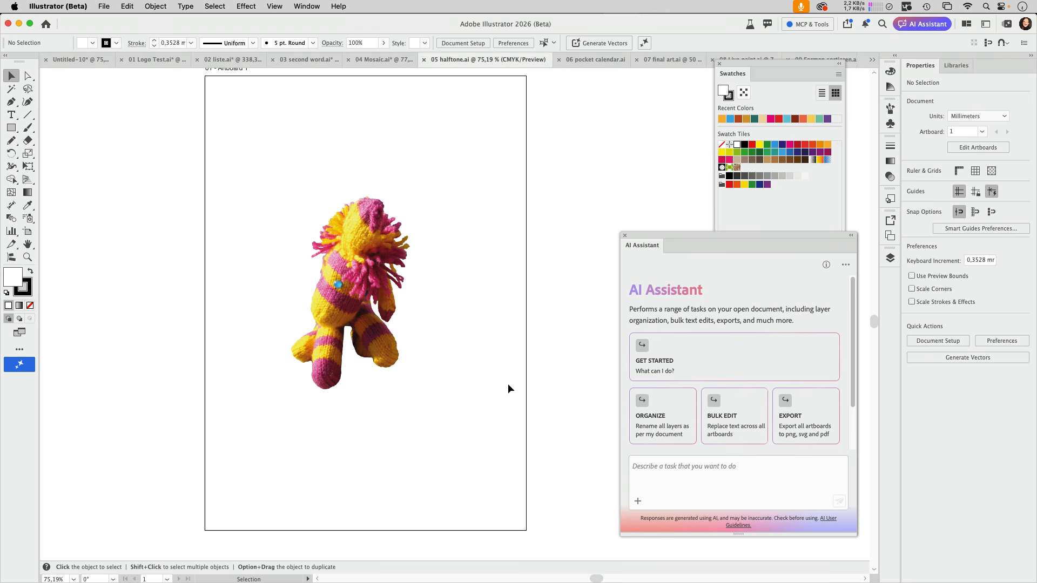
left_click(571, 567)
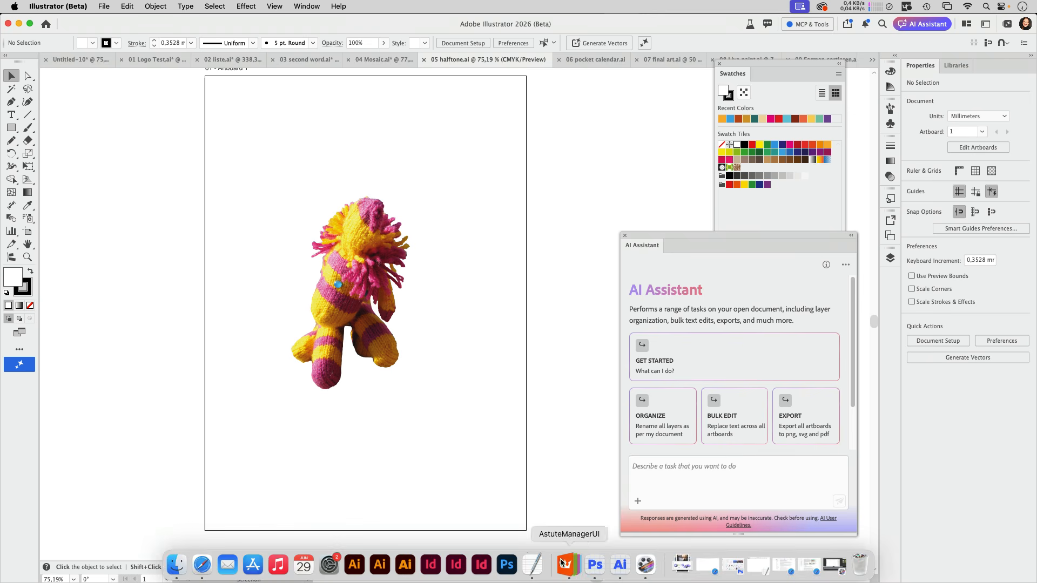
triple_click(893, 342)
key("super+c")
key("super+Tab")
key("super+v")
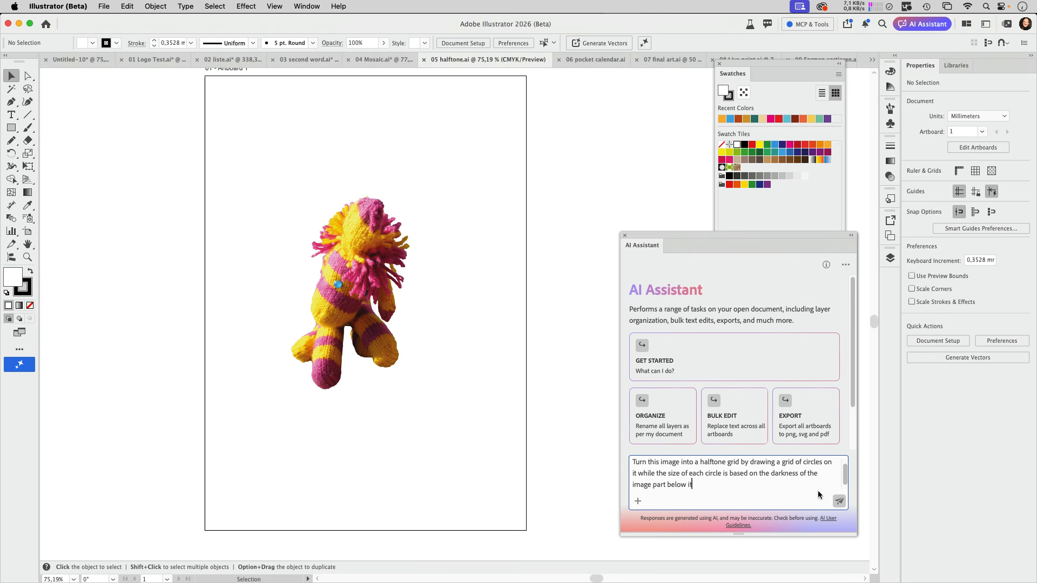
left_click(839, 502)
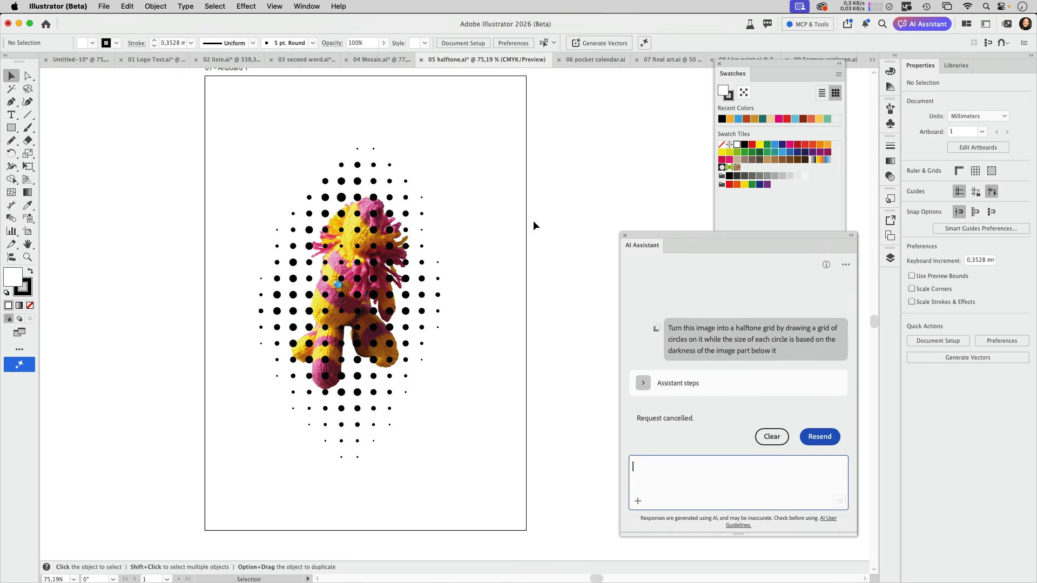
Step: Switch to 06 pocket calendar.ai and copy the 2027 pocket calendar prompt from the TextEdit prompts file into the assistant's prompt field
left_click(601, 64)
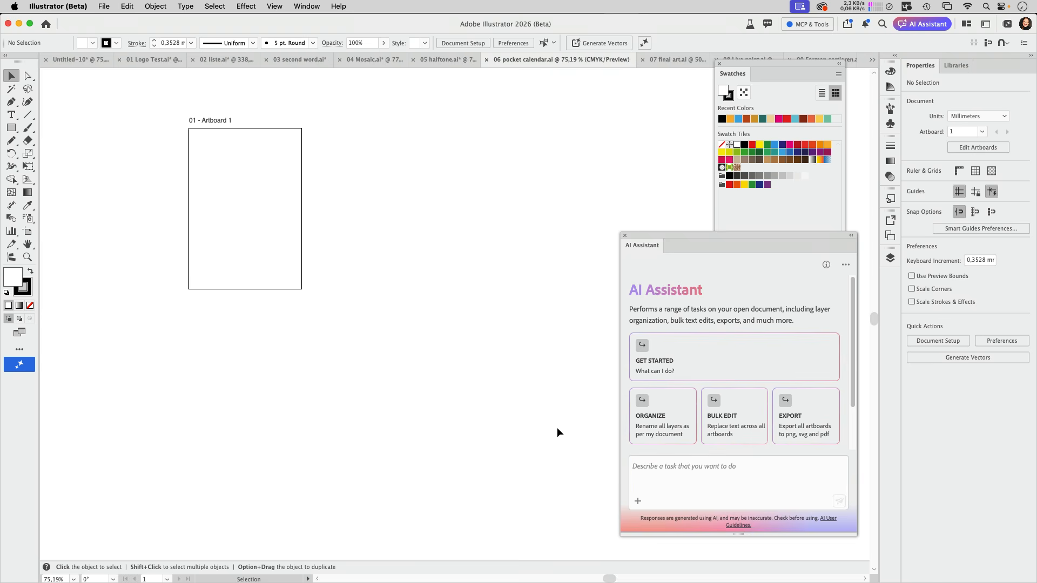
mouse_move(478, 571)
left_click(533, 565)
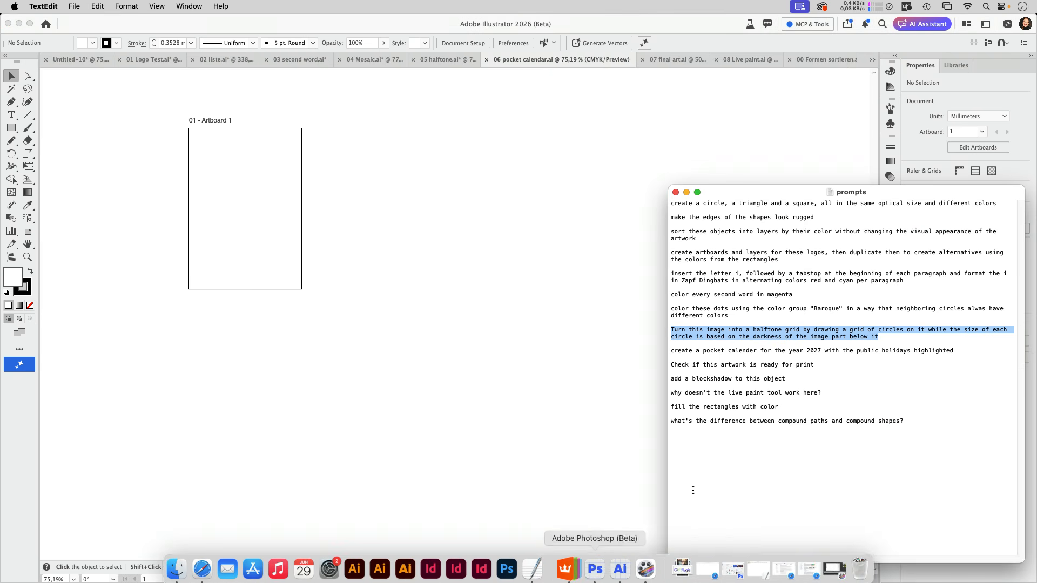
left_click_drag(674, 350, 968, 351)
key("super+c")
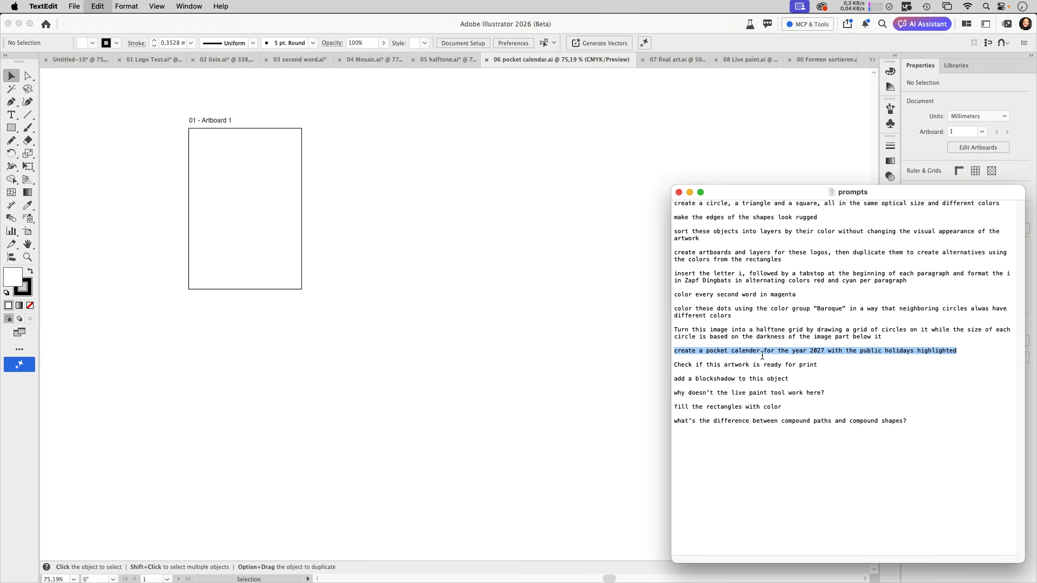
left_click(571, 382)
left_click(679, 471)
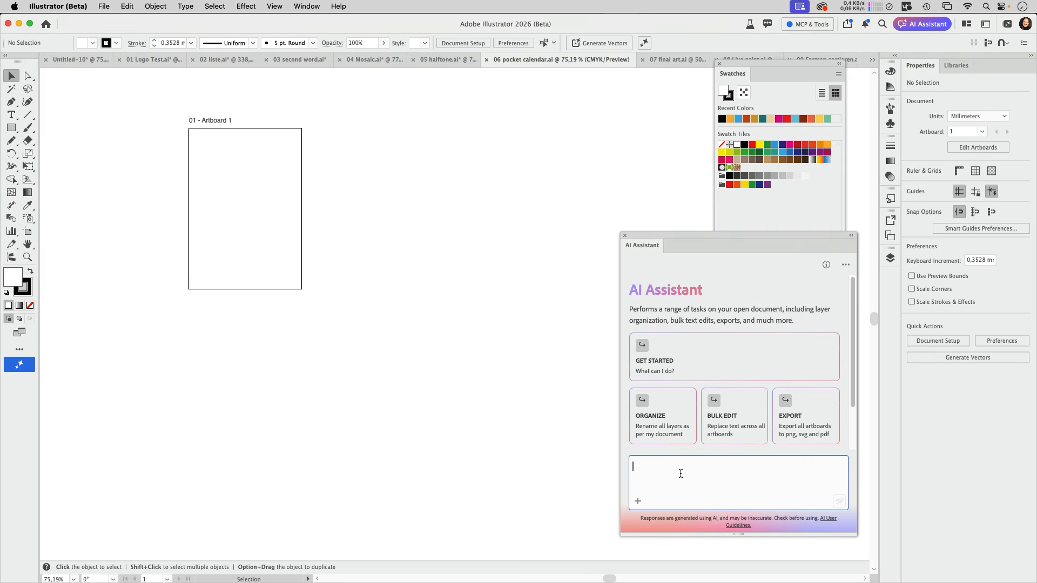
key("super+v")
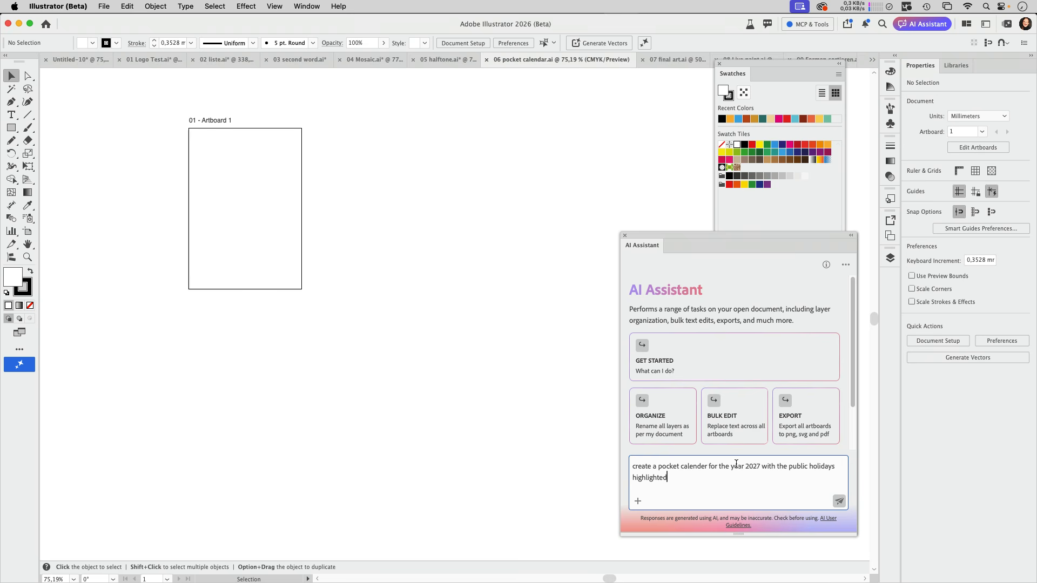
Step: Add "U.S." before "public holidays" and "on this artboard" after "calender" in the prompt, and submit the request
left_click(788, 470)
type("U.S.")
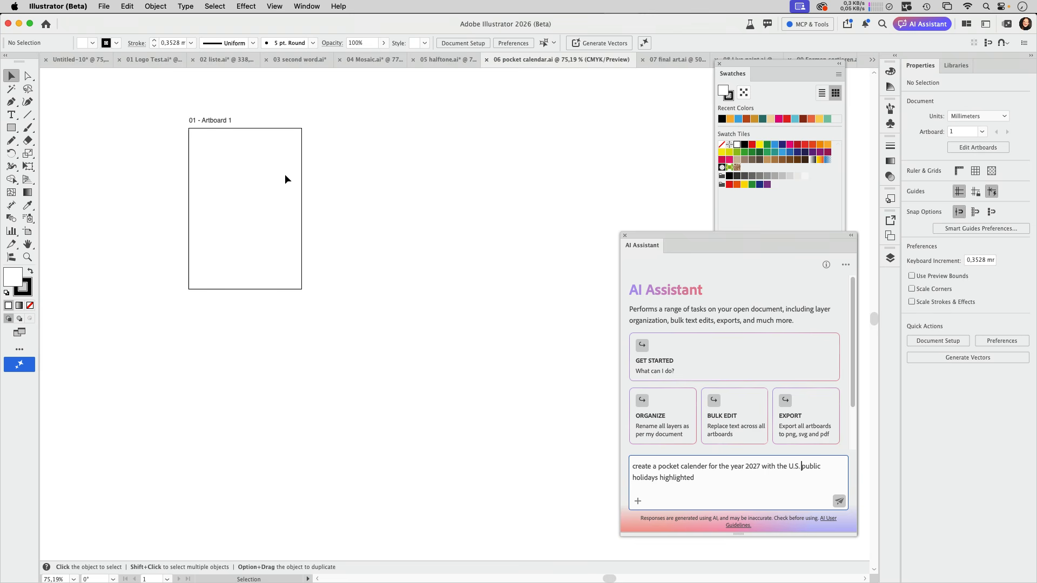
left_click(708, 466)
key("super+v")
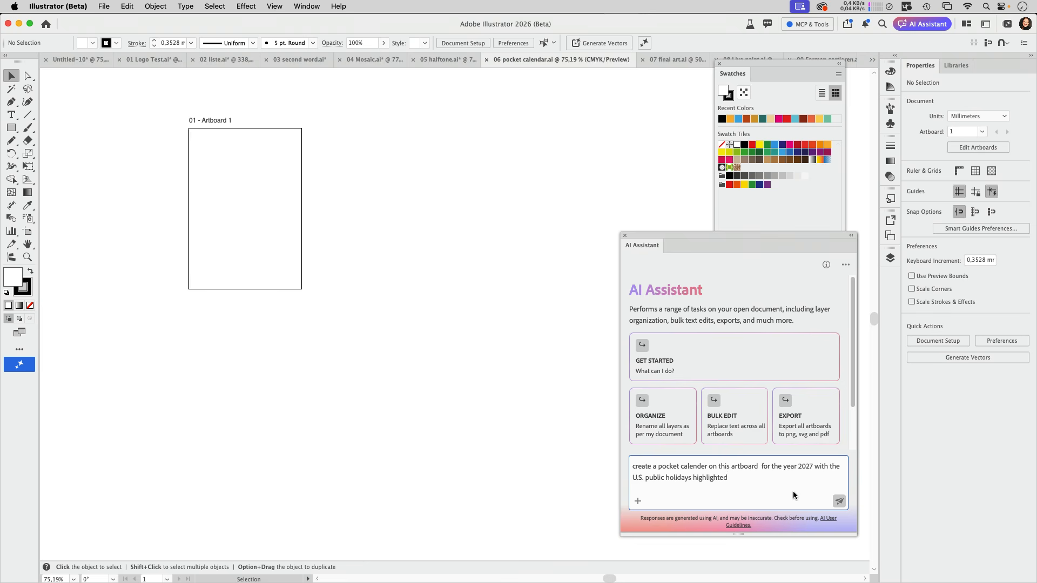
left_click(837, 501)
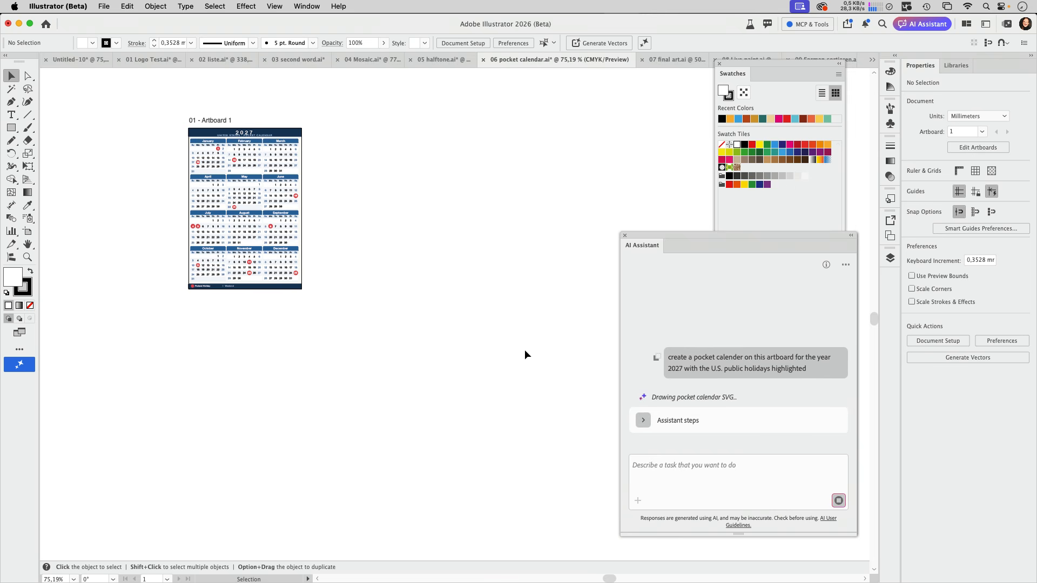
Step: Examine the generated 2027 calendar up close, including its month grids, title bar and highlighted holidays
key("space")
left_click_drag(383, 267, 484, 349)
key("super+space")
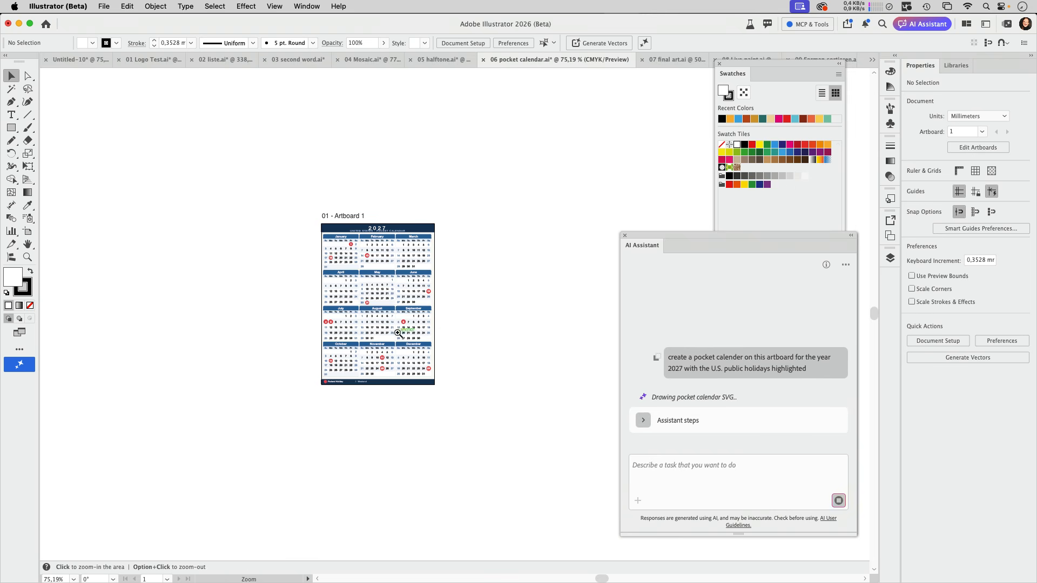
left_click_drag(398, 331, 567, 284)
scroll(549, 284, "up", 3)
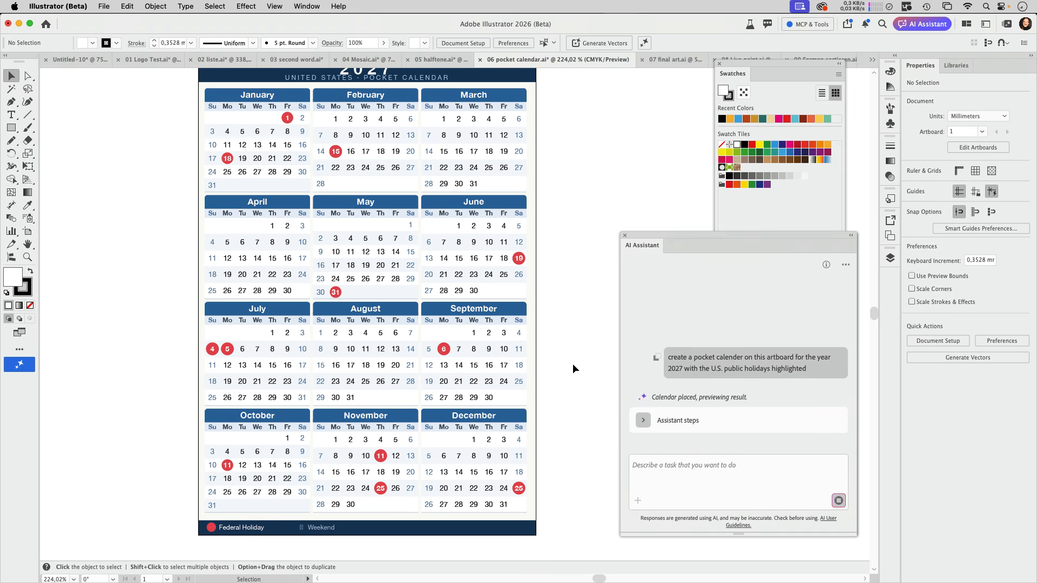
scroll(567, 345, "up", 1)
scroll(567, 345, "right", 1)
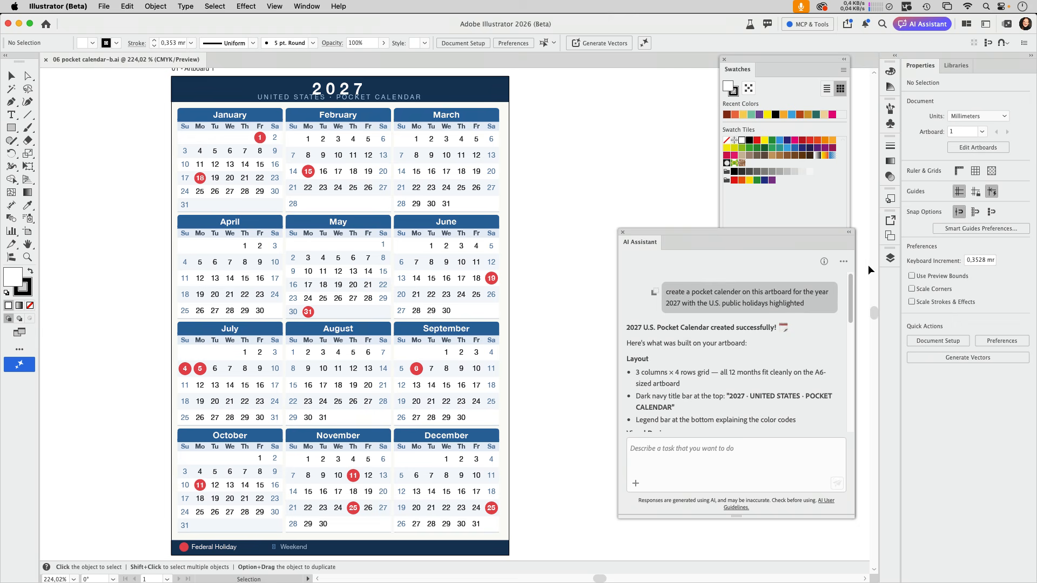
Step: Inspect the calendar's layer structure by expanding Layer 1 and the 2027 Pocket Calendar group and selecting the group's contents
left_click(889, 260)
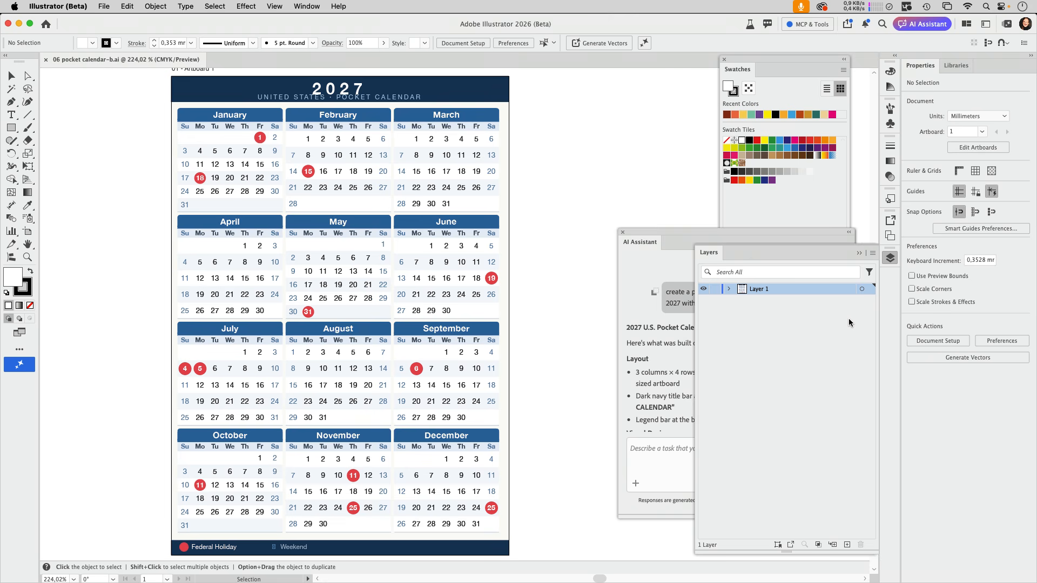
left_click(730, 291)
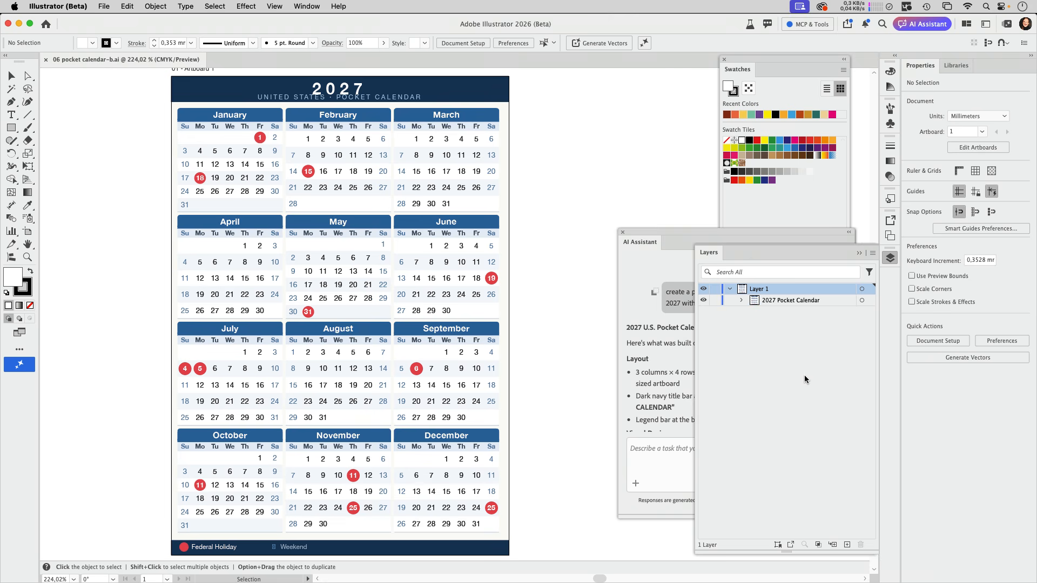
left_click(742, 301)
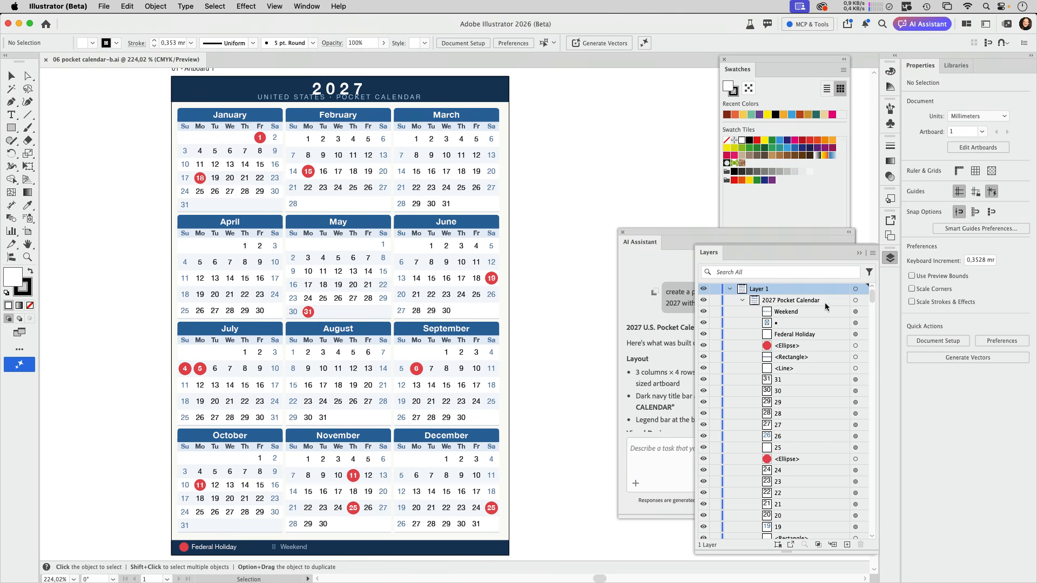
left_click(854, 301)
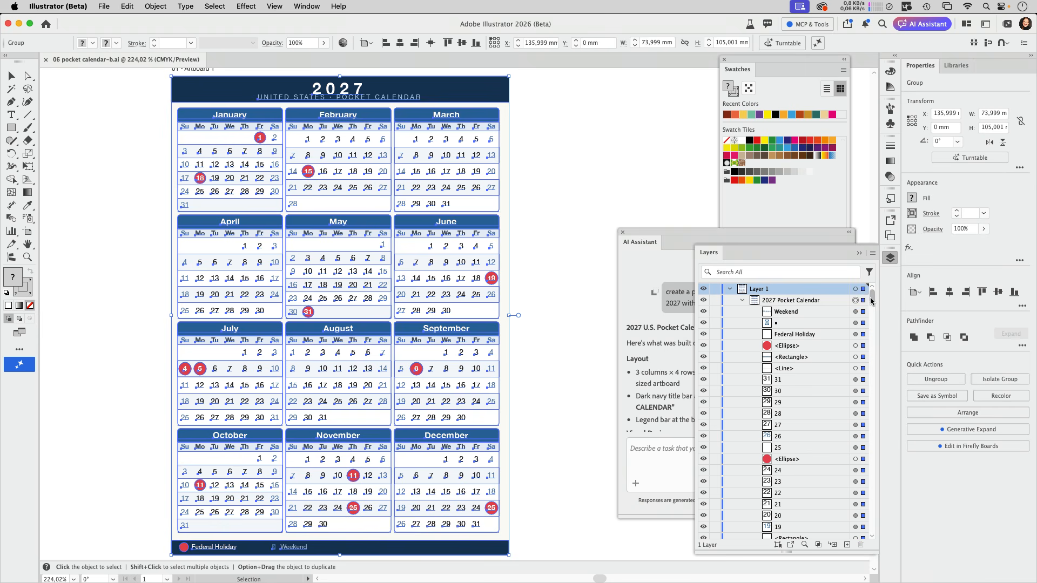
left_click_drag(872, 300, 875, 278)
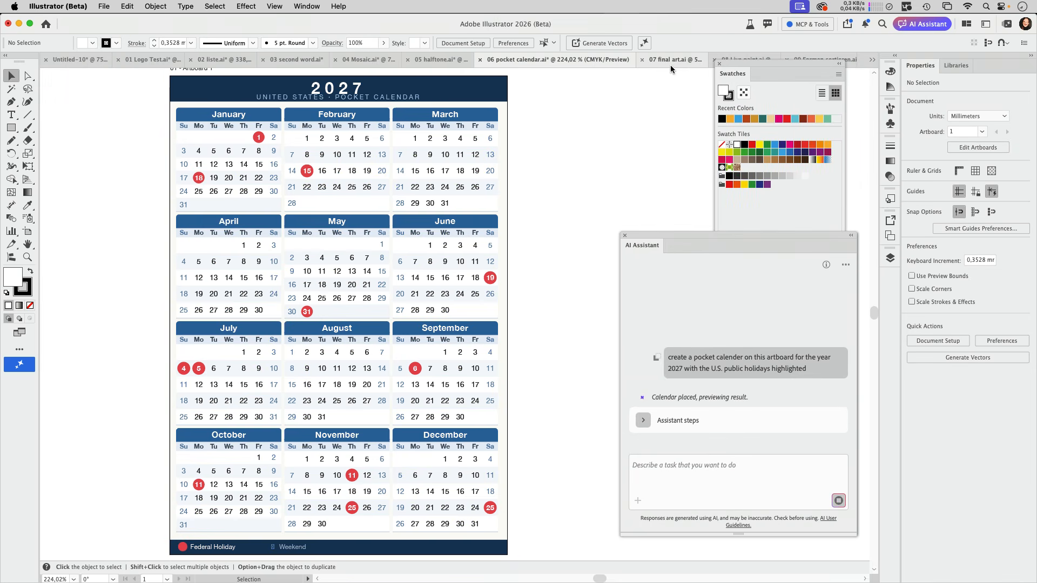
Step: Switch to 07 final art.ai and examine the artwork on and around its artboard
left_click(671, 63)
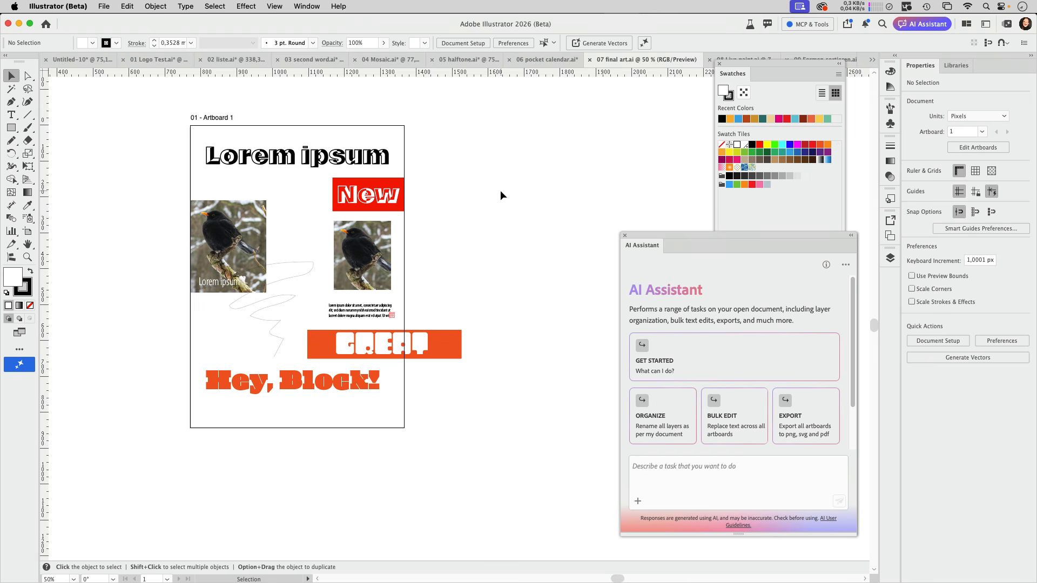
scroll(500, 195, "left", 5)
scroll(500, 196, "up", 3)
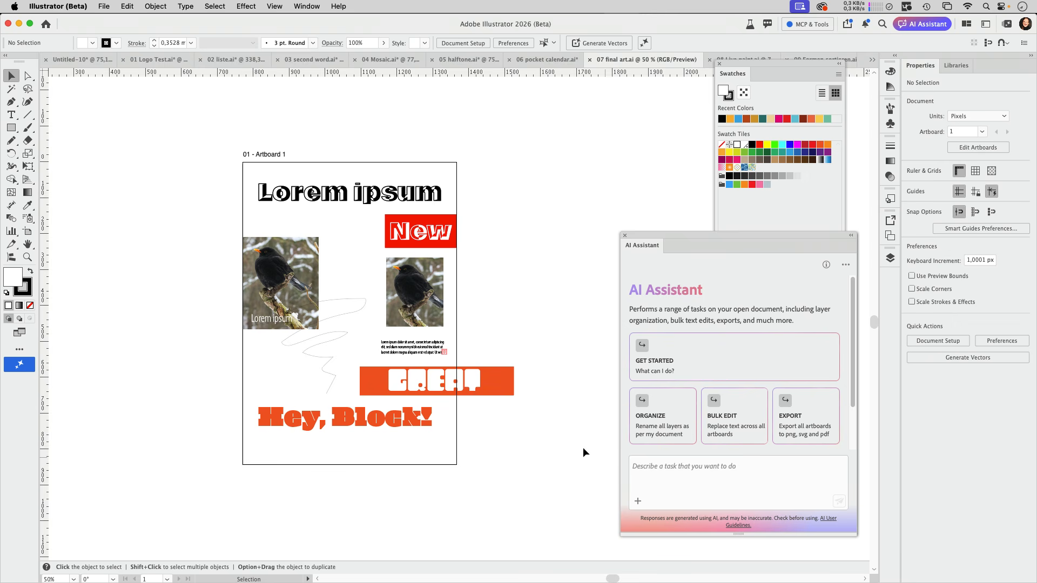
Step: Ask the AI Assistant to "preflight this document for print" and read through the critical issues in its reply
left_click(654, 466)
type("preflight this document for print")
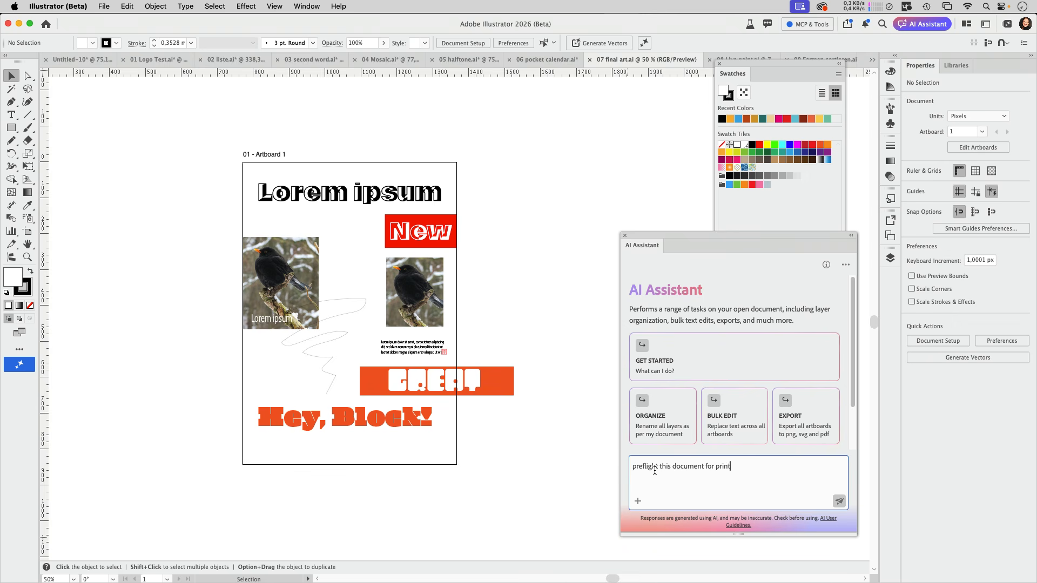
key("Return")
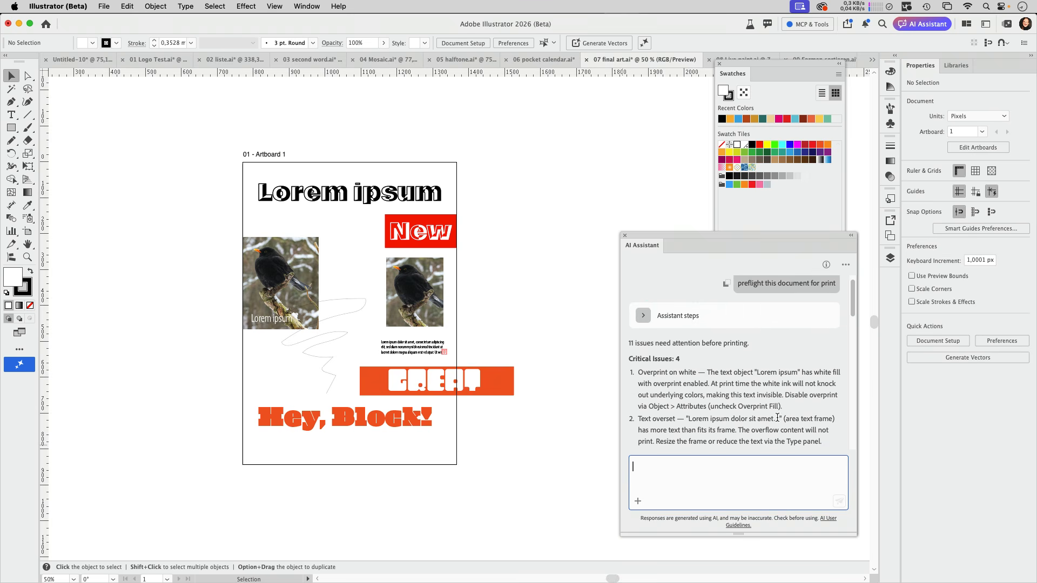
scroll(777, 418, "down", 3)
scroll(777, 420, "down", 1)
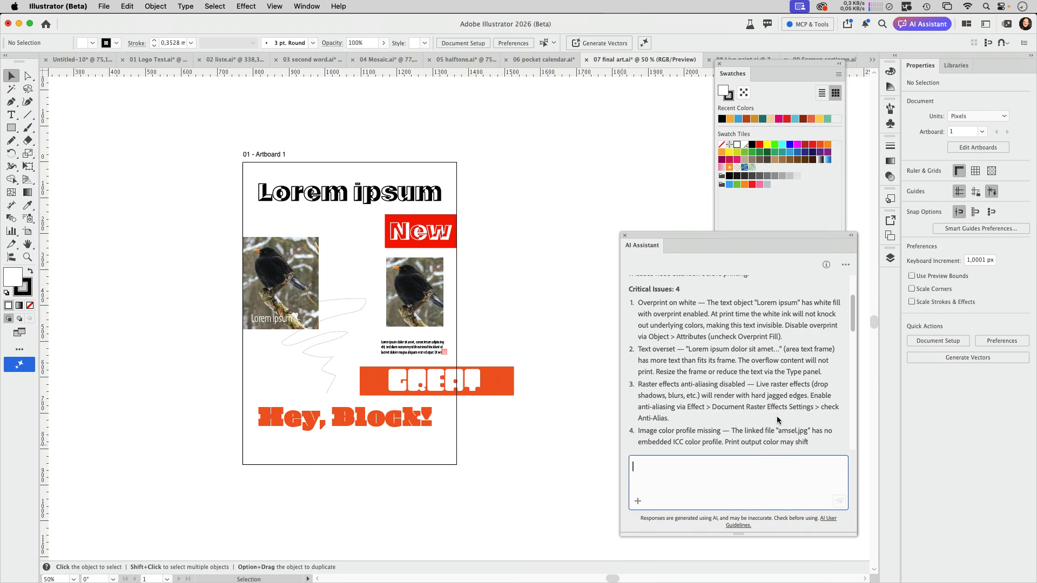
scroll(788, 406, "up", 1)
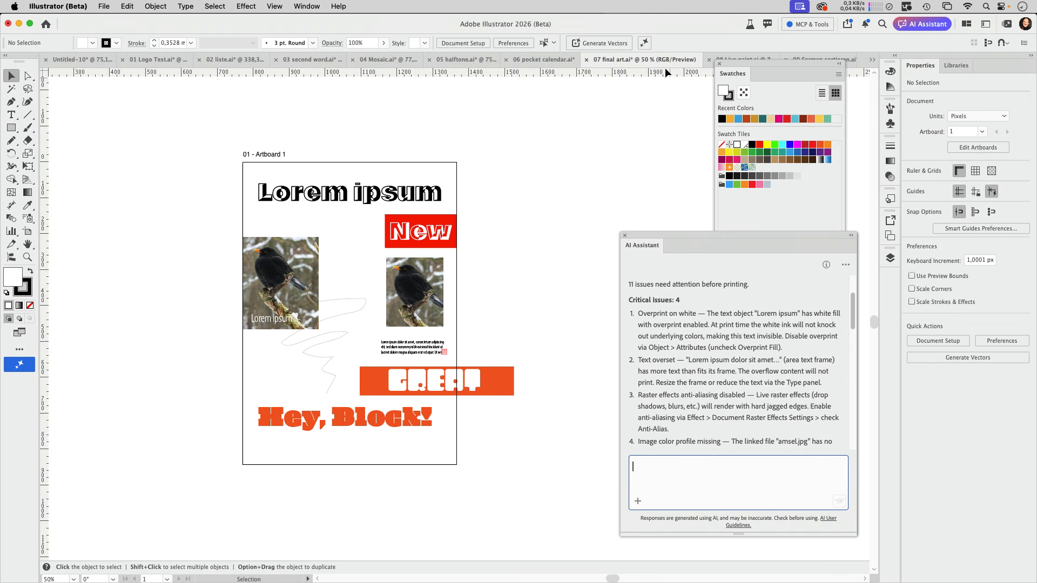
scroll(693, 335, "down", 2)
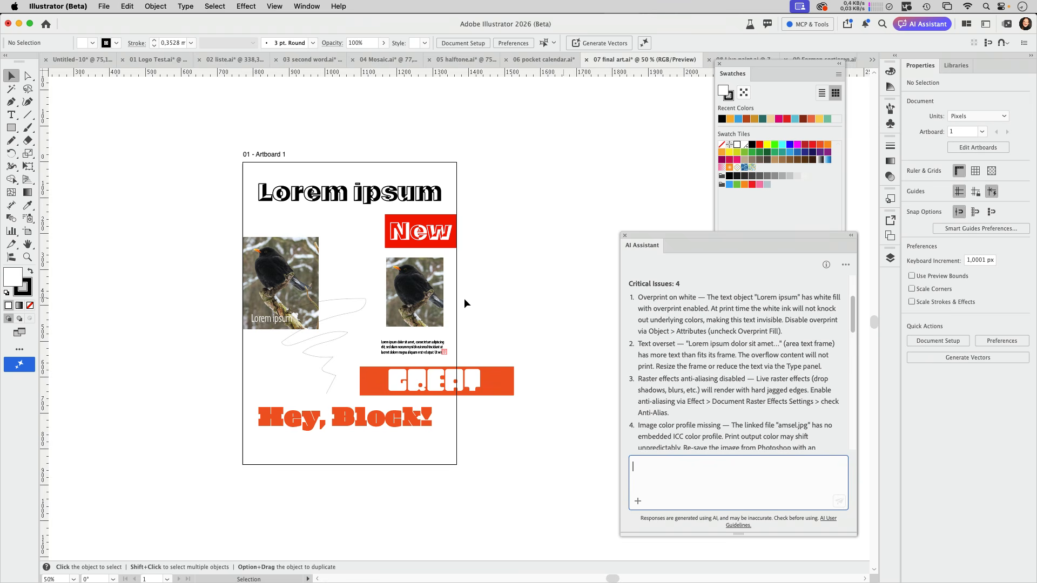
Step: Turn off Overprint Fill for the white "Lorem ipsum" text on the larger bird image using its attributes
left_click(280, 324)
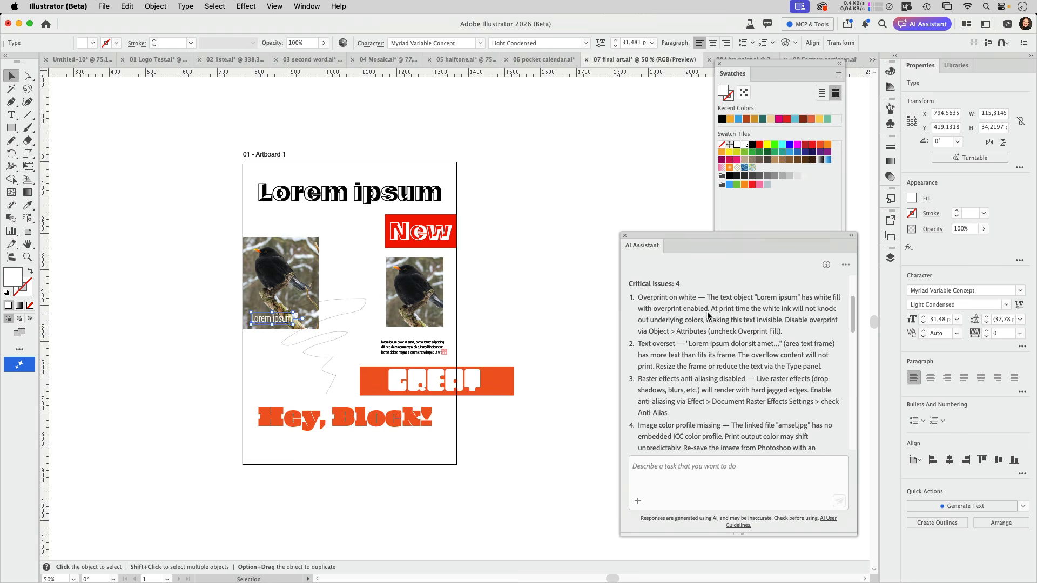
scroll(808, 327, "down", 1)
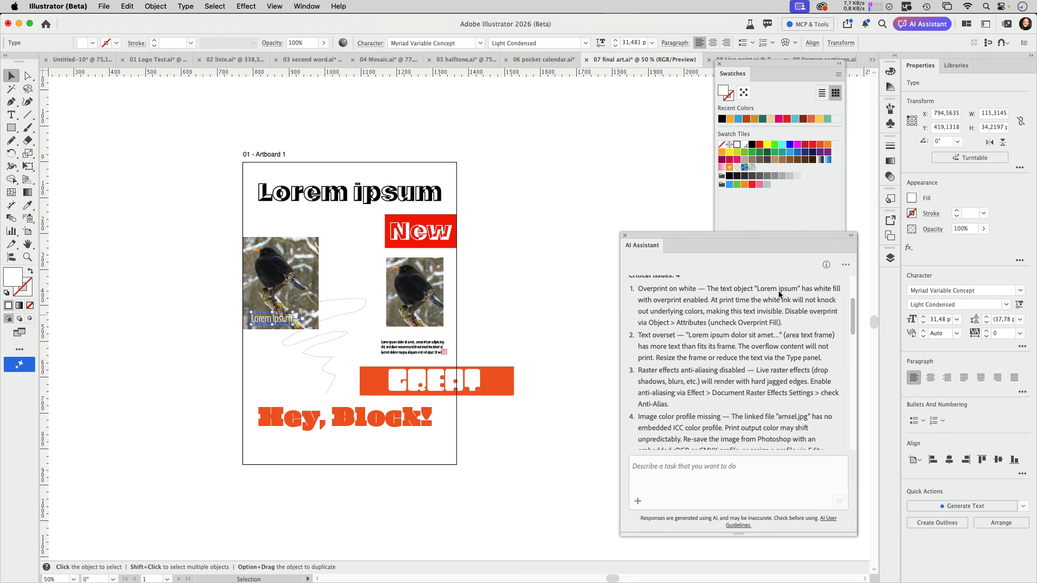
left_click(312, 8)
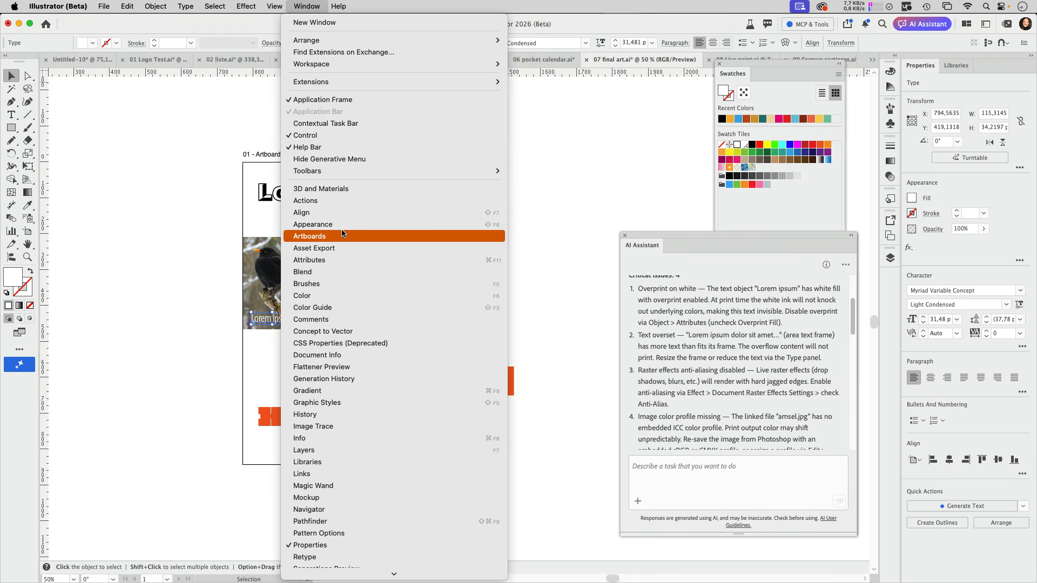
left_click(339, 259)
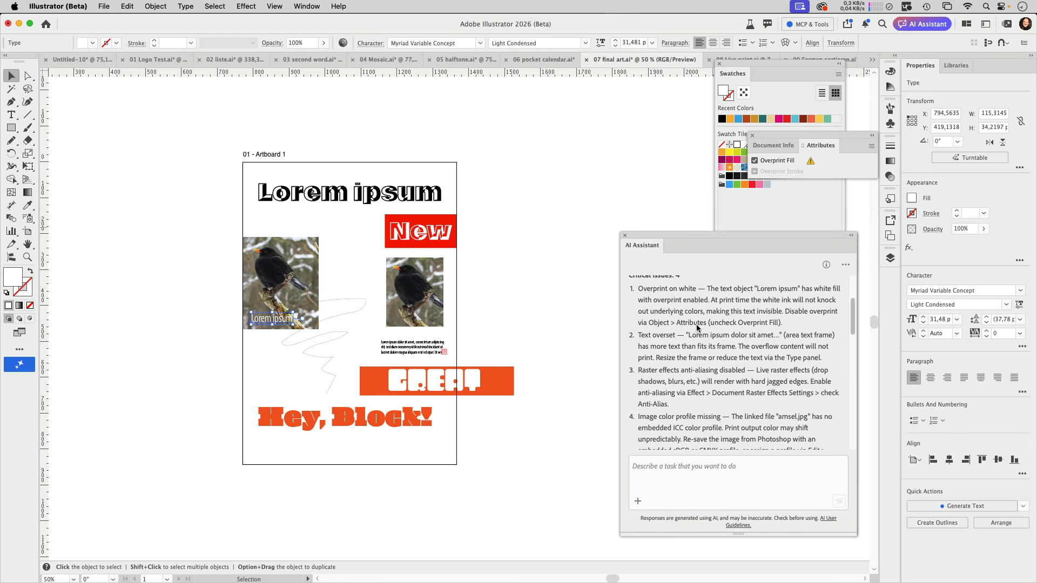
left_click(306, 6)
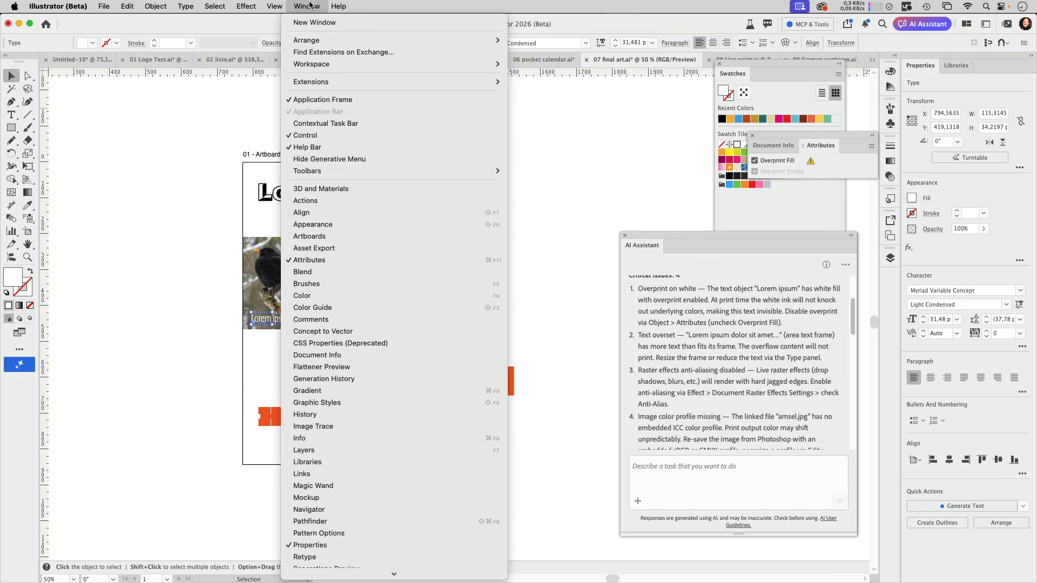
left_click(309, 5)
left_click_drag(815, 147, 523, 160)
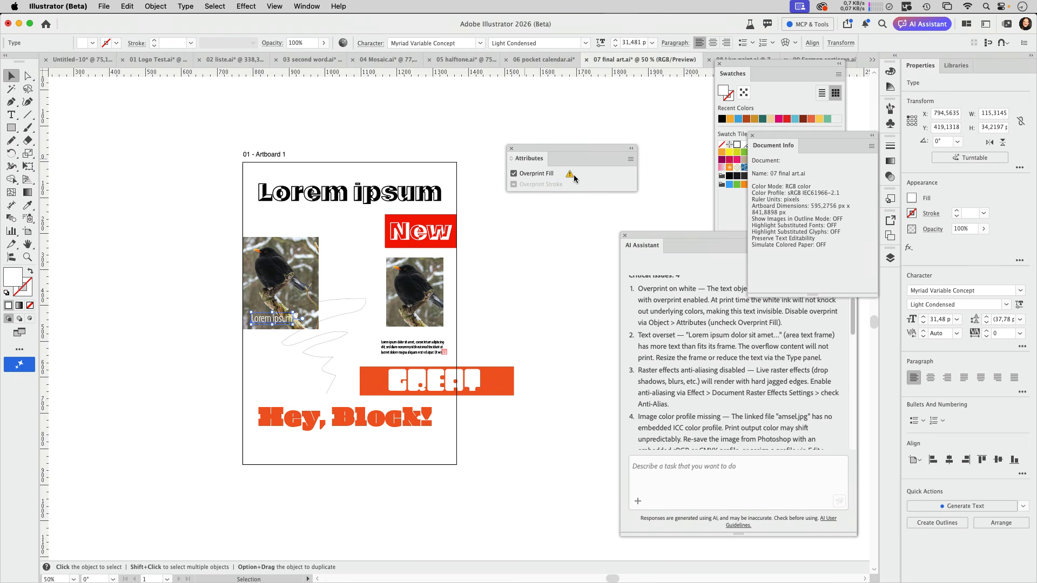
left_click(513, 173)
left_click(752, 135)
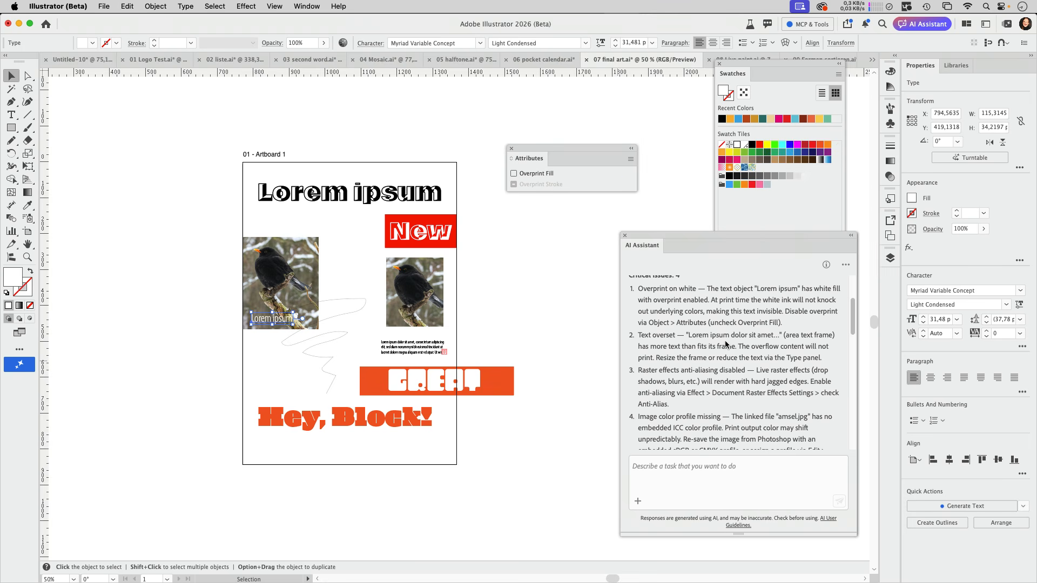
Step: Enable Auto Size in the Area Type Options of the overset text frame below the smaller bird image
left_click(409, 353)
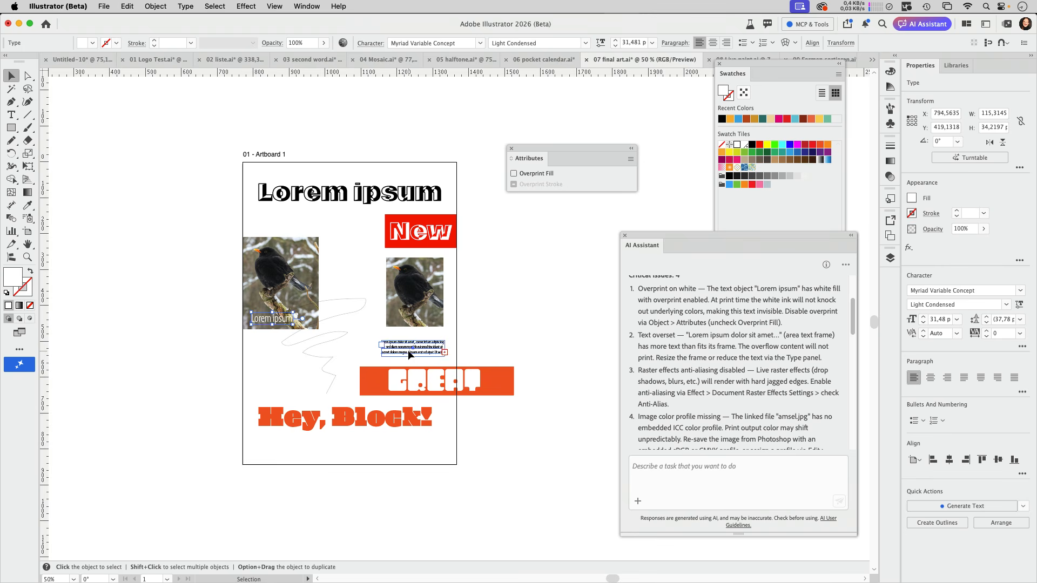
left_click(531, 324)
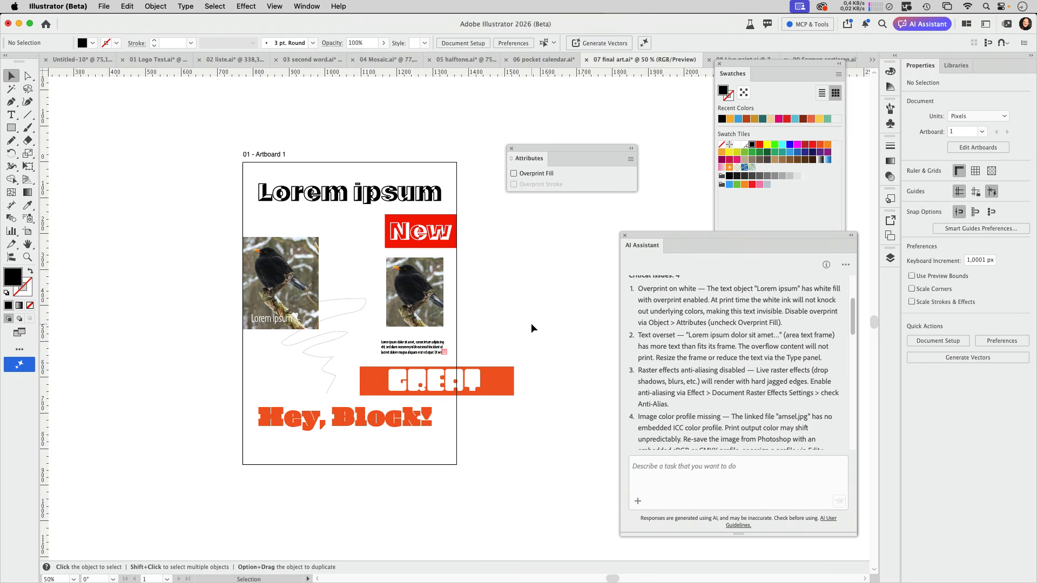
left_click(438, 354)
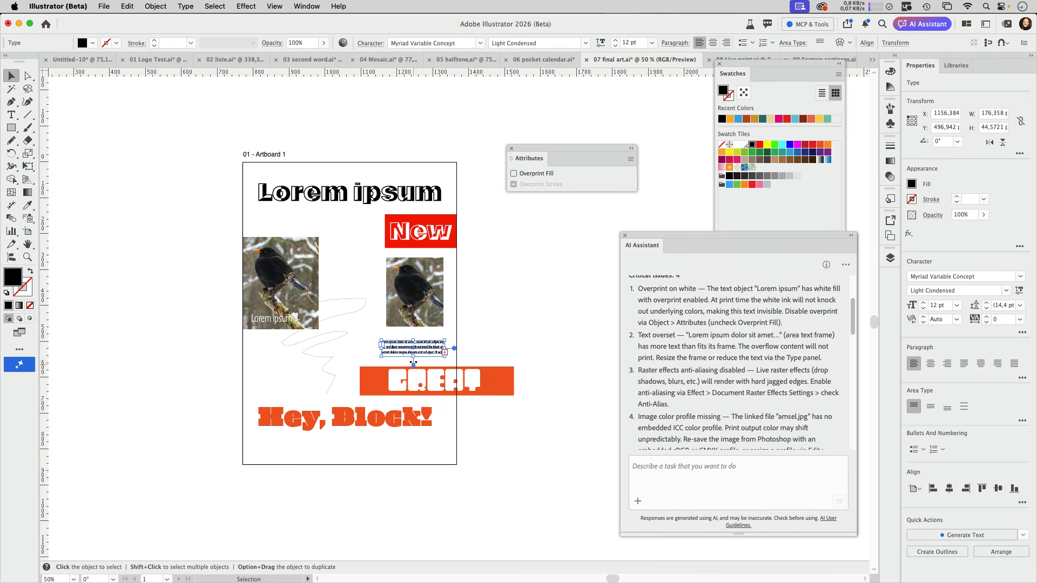
left_click(186, 6)
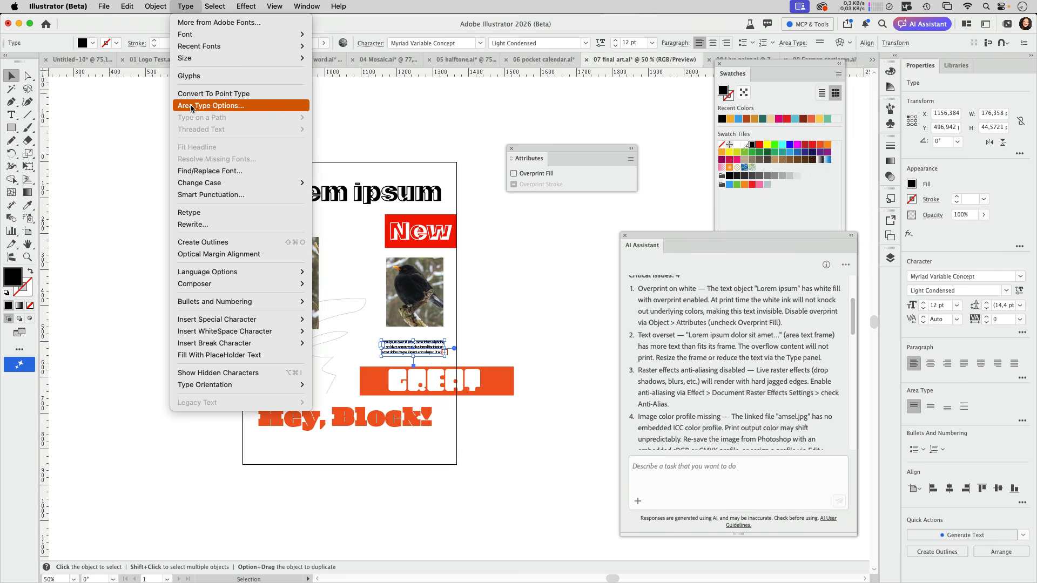
left_click(185, 6)
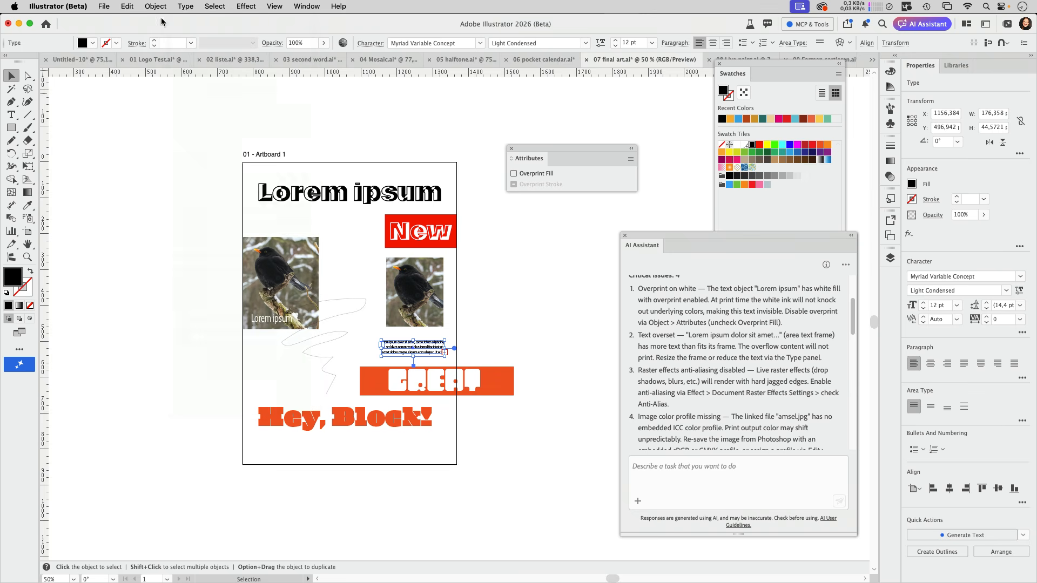
double_click(11, 116)
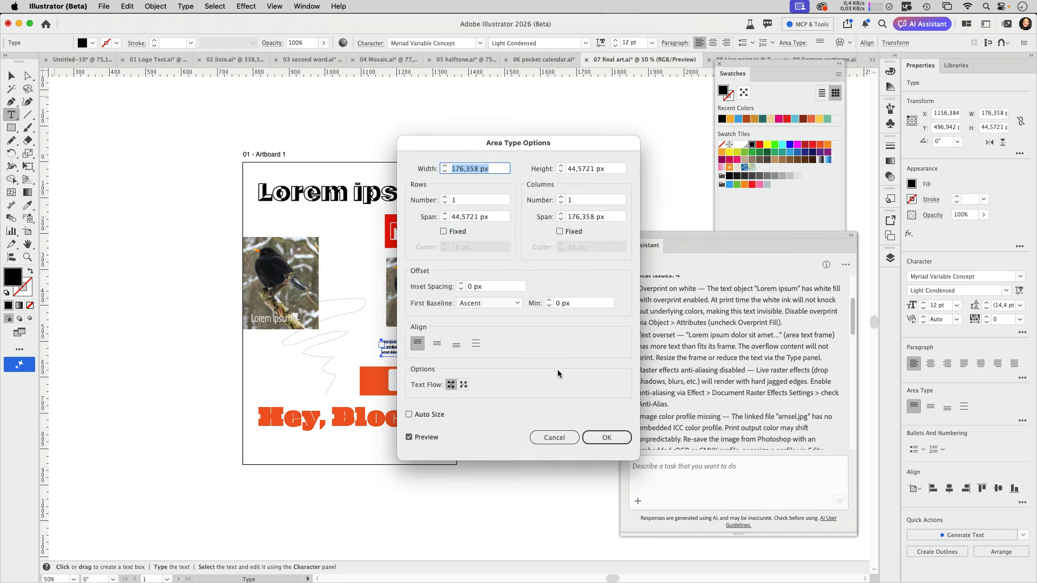
left_click(431, 417)
left_click(607, 437)
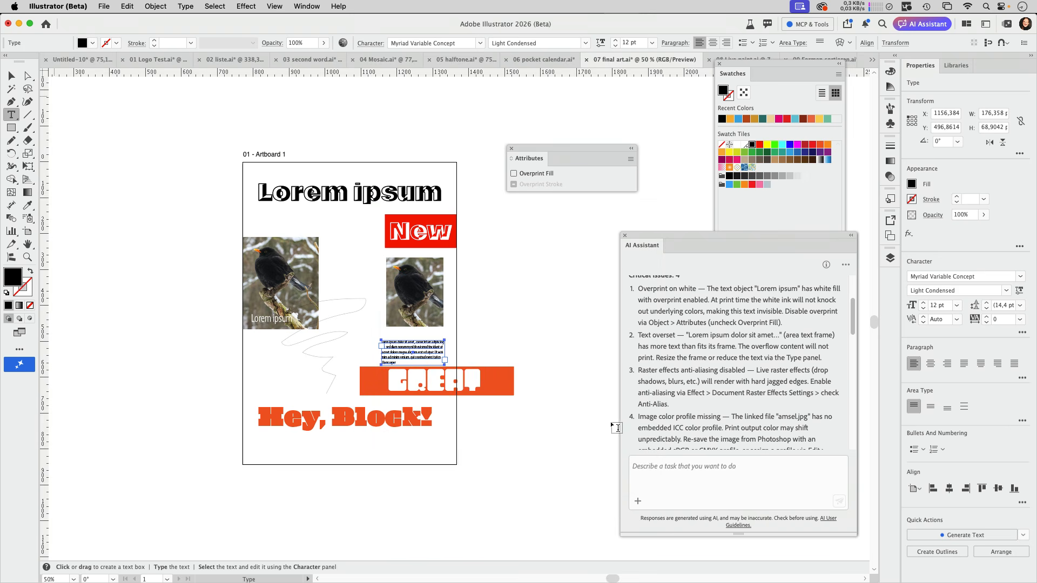
left_click(19, 80)
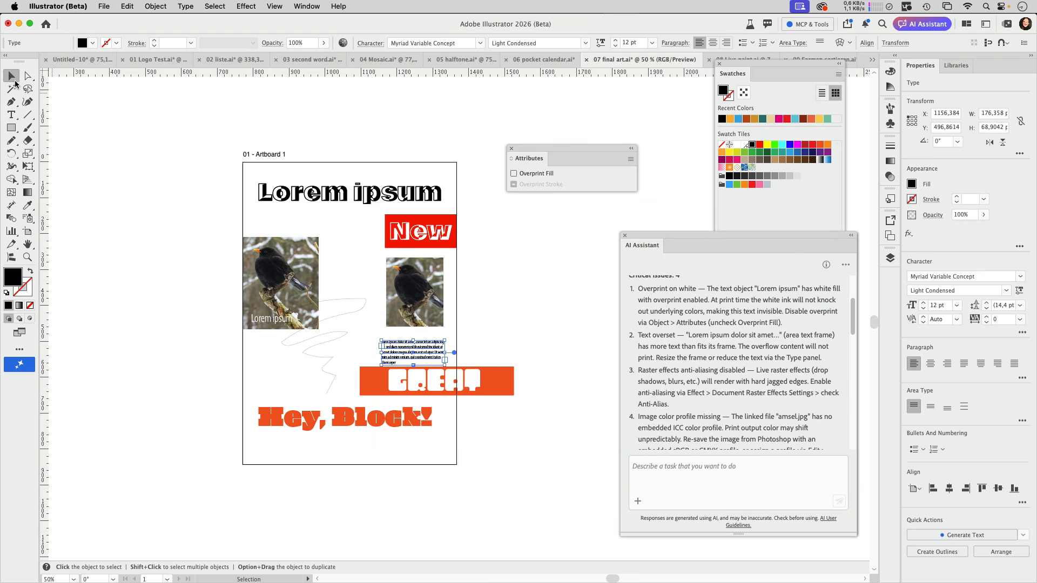
left_click(593, 329)
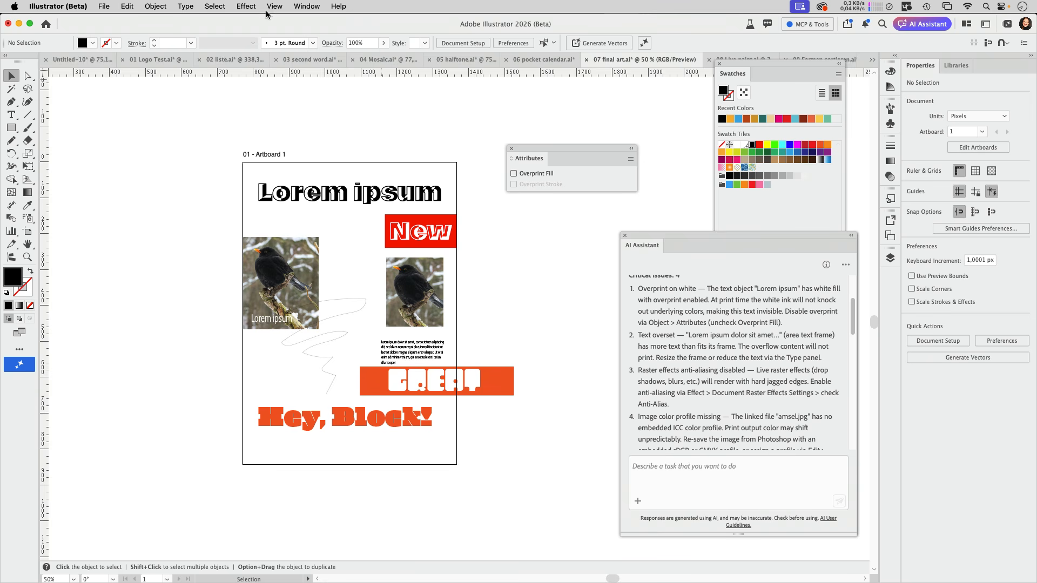
Step: Set the document raster effects resolution to High (300 ppi) and enable Anti-alias
left_click(243, 6)
left_click(270, 54)
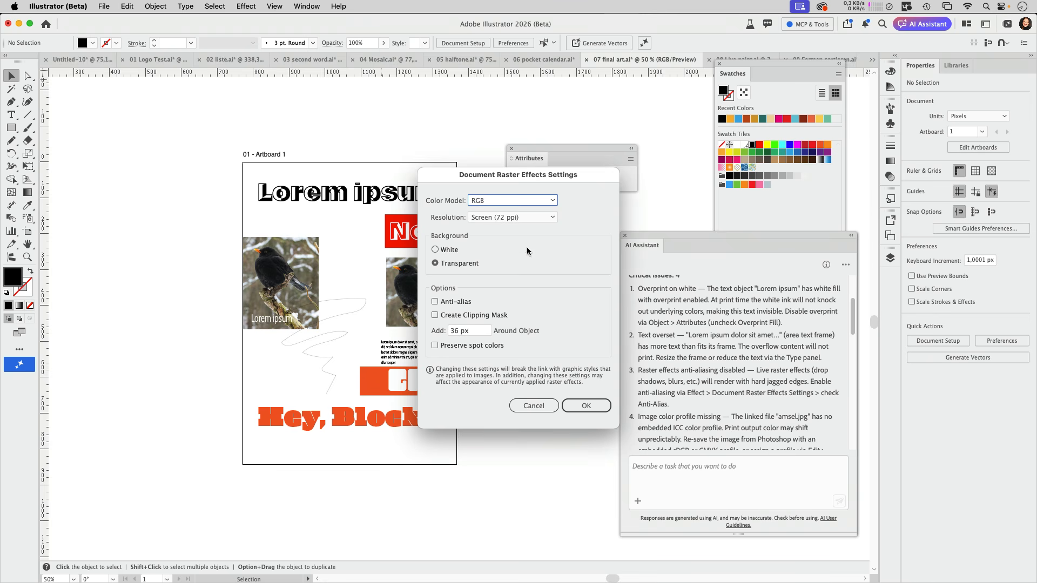
left_click(511, 217)
left_click(507, 255)
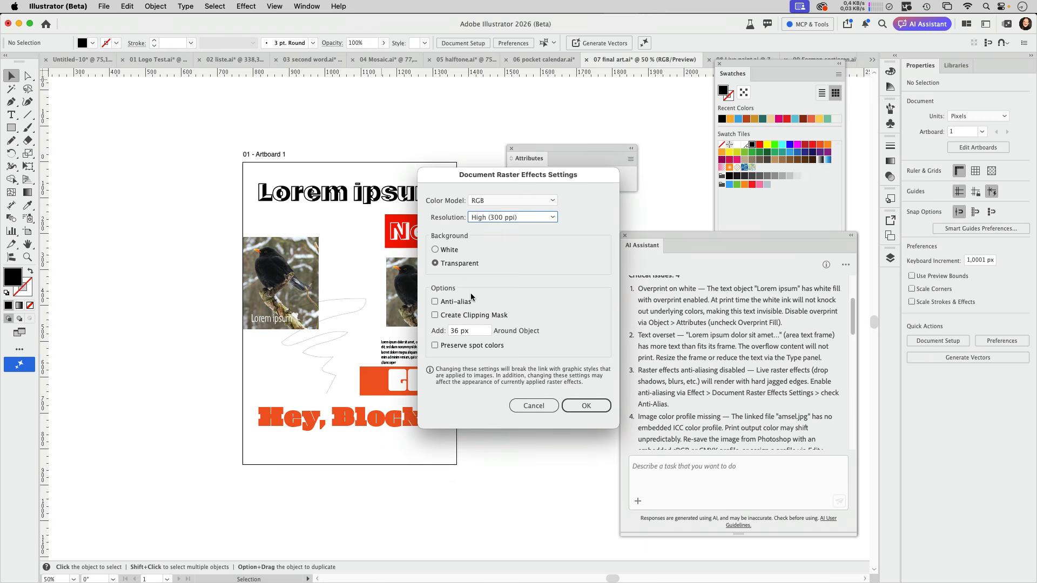
left_click(462, 302)
left_click(589, 408)
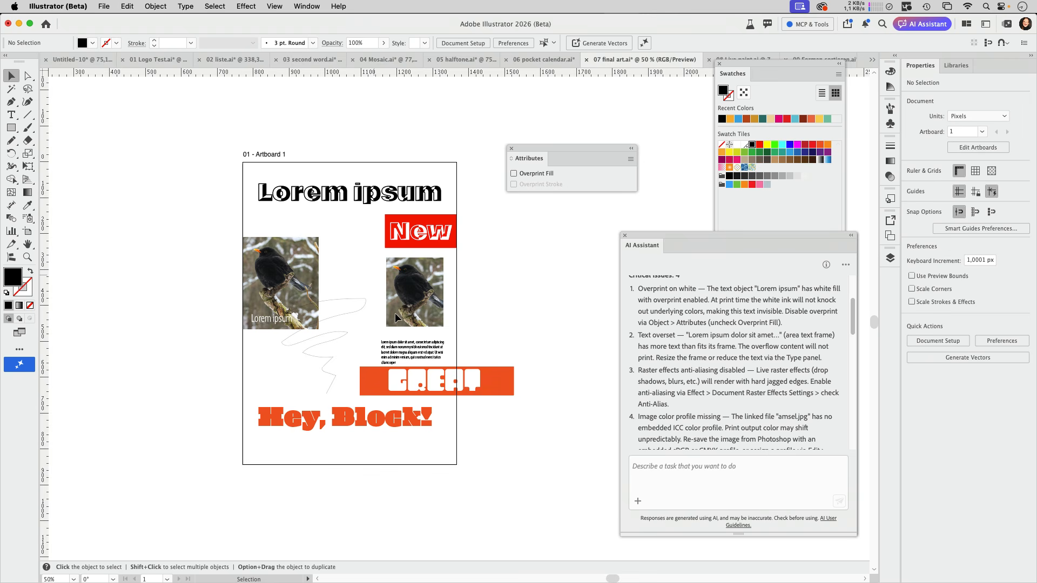
Step: Review the image color profile issue and check the link details of the larger bird image, amsel.jpg
scroll(718, 417, "down", 3)
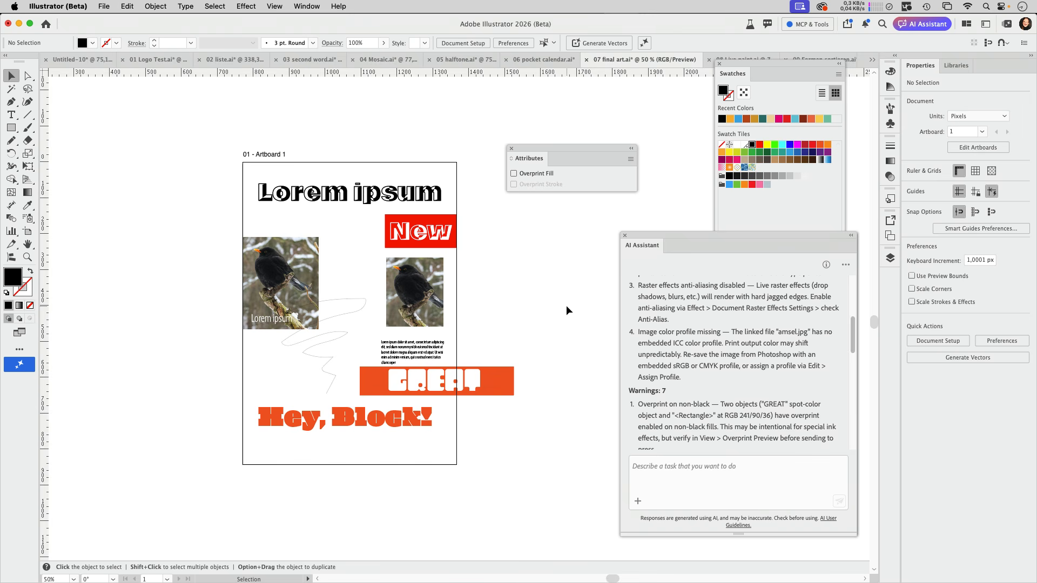
scroll(774, 395, "down", 1)
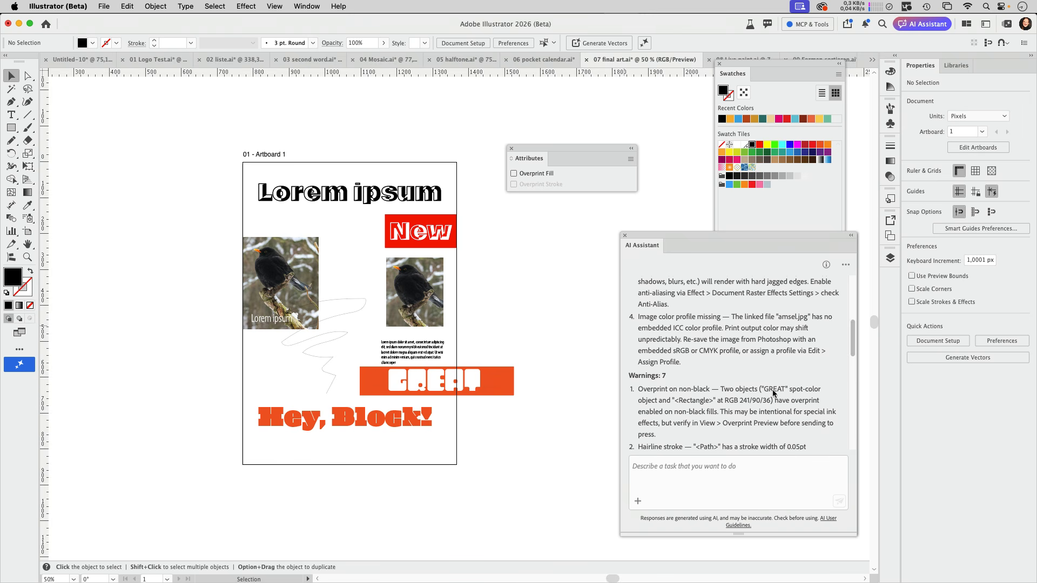
left_click(286, 276)
left_click(307, 6)
left_click(324, 426)
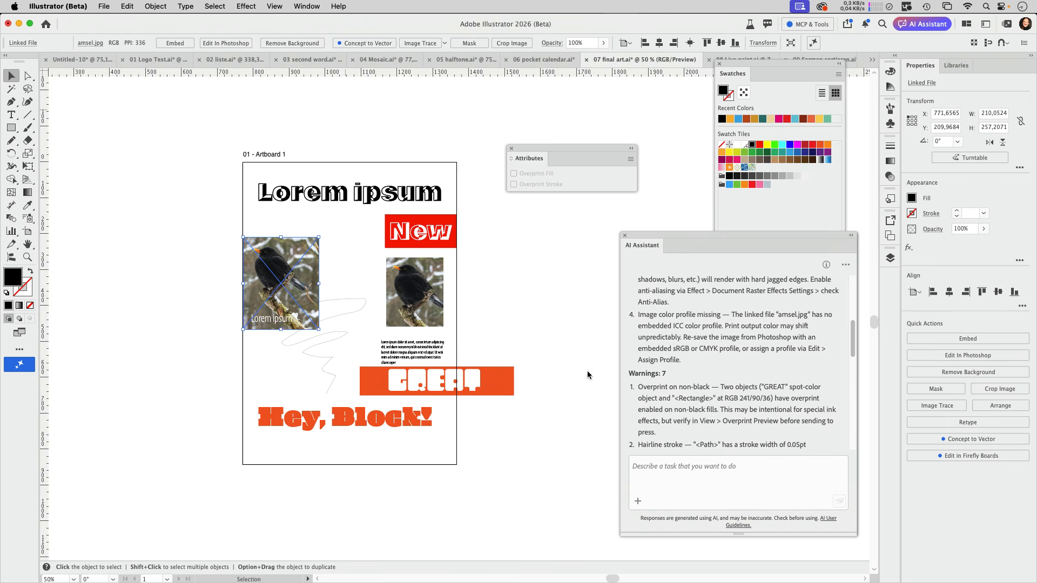
left_click_drag(798, 285, 460, 199)
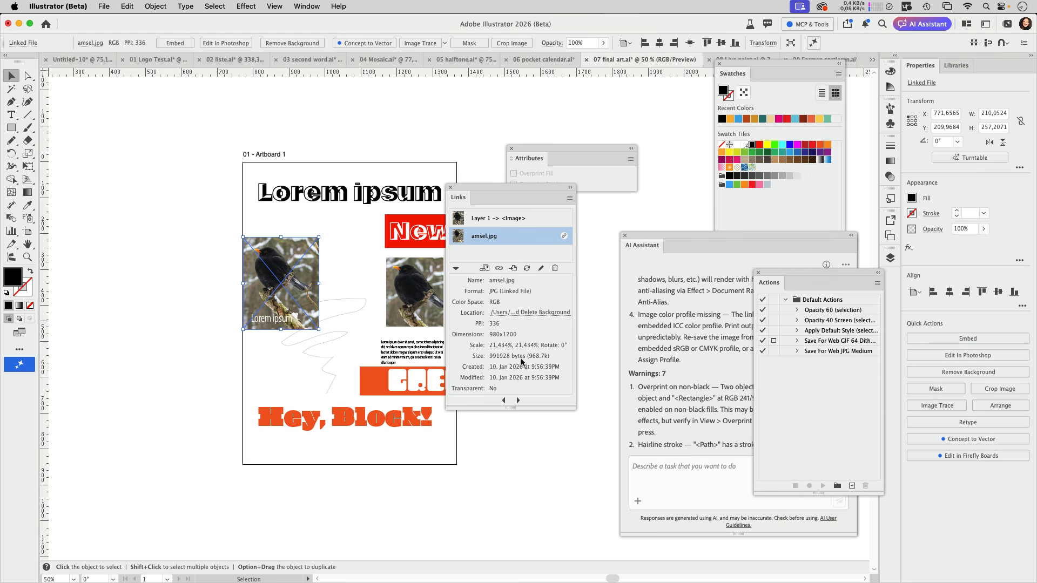
left_click_drag(515, 407, 515, 483)
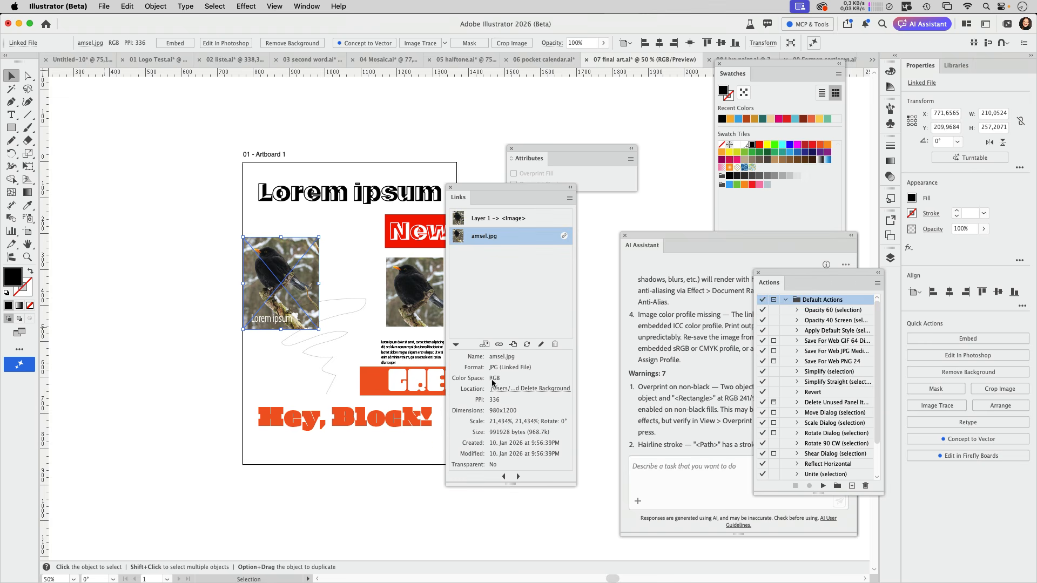
left_click(451, 187)
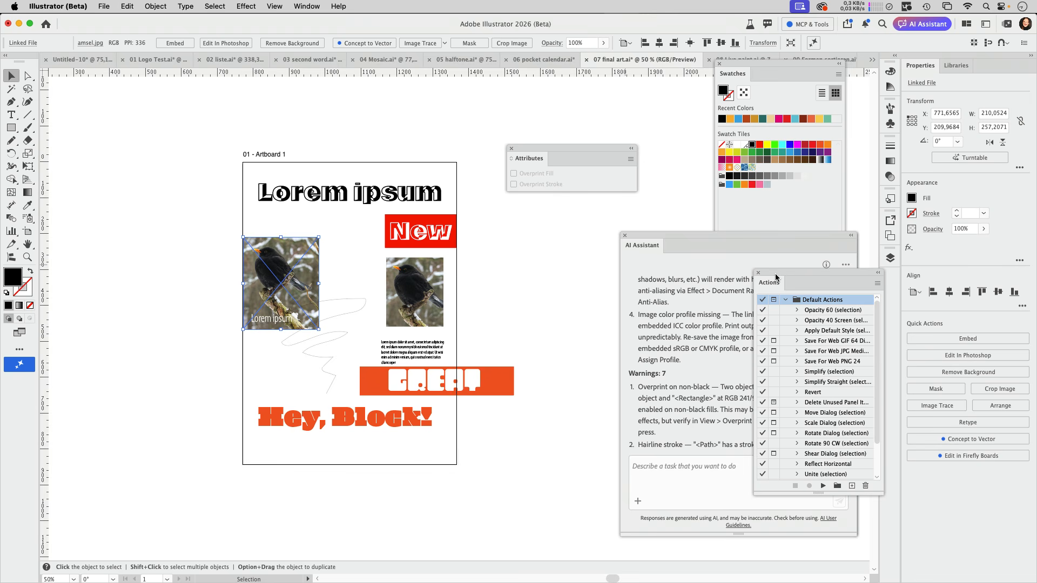
left_click(758, 273)
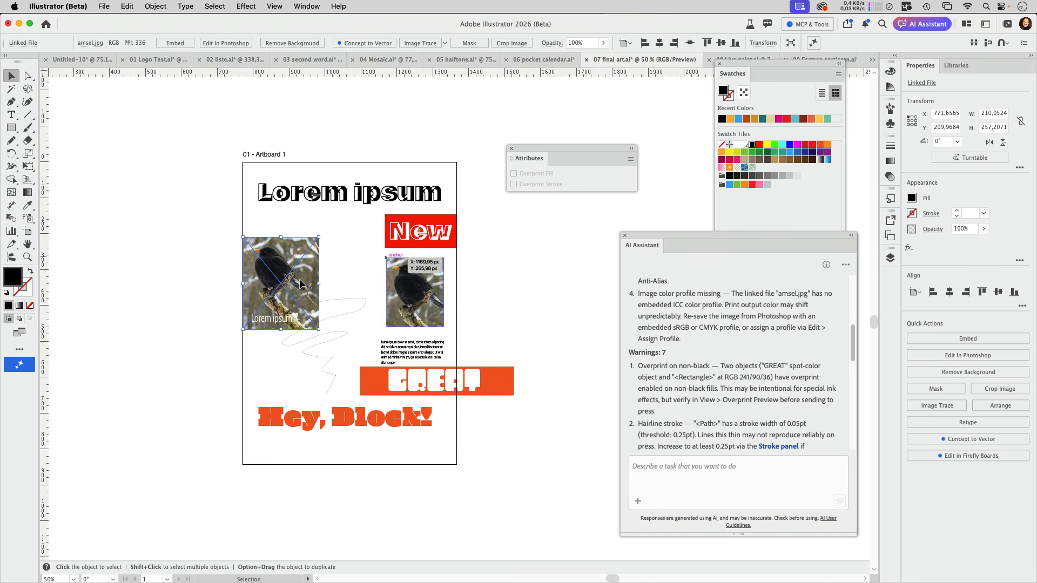
Step: Inspect the appearance attributes of the "New" text, including the fill applied to its characters
left_click(448, 230)
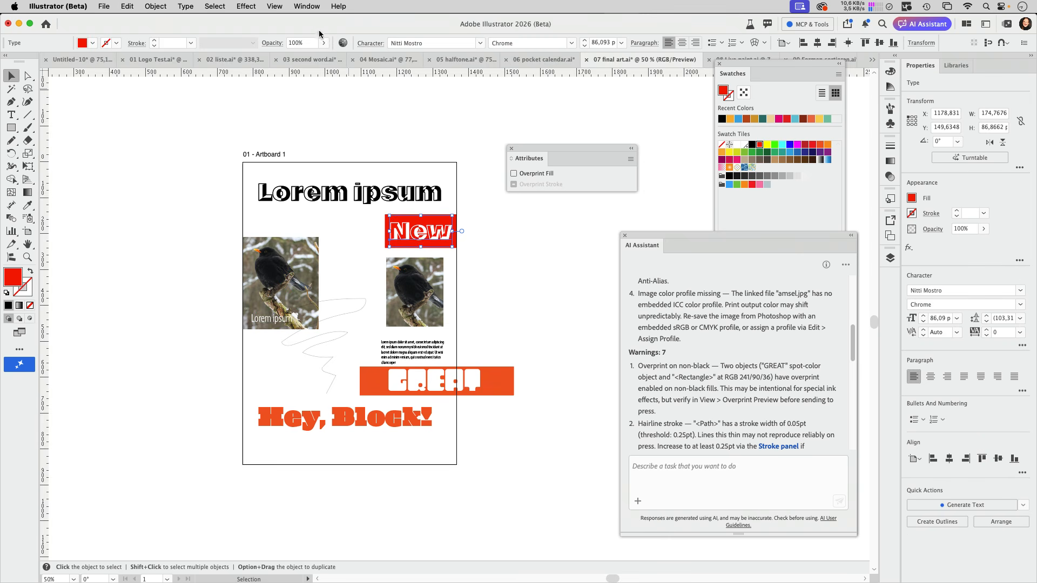
left_click(313, 7)
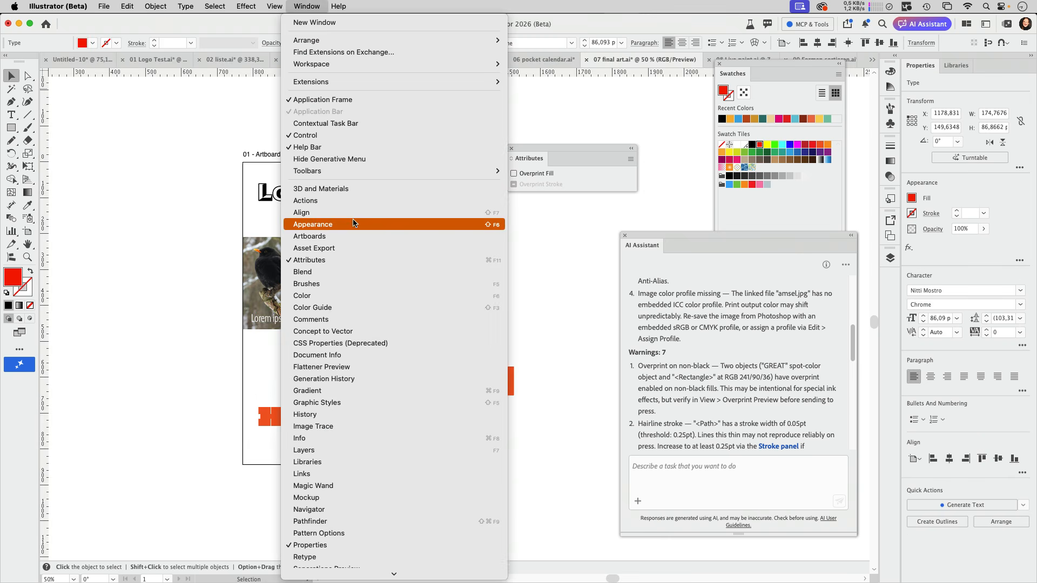
left_click(319, 224)
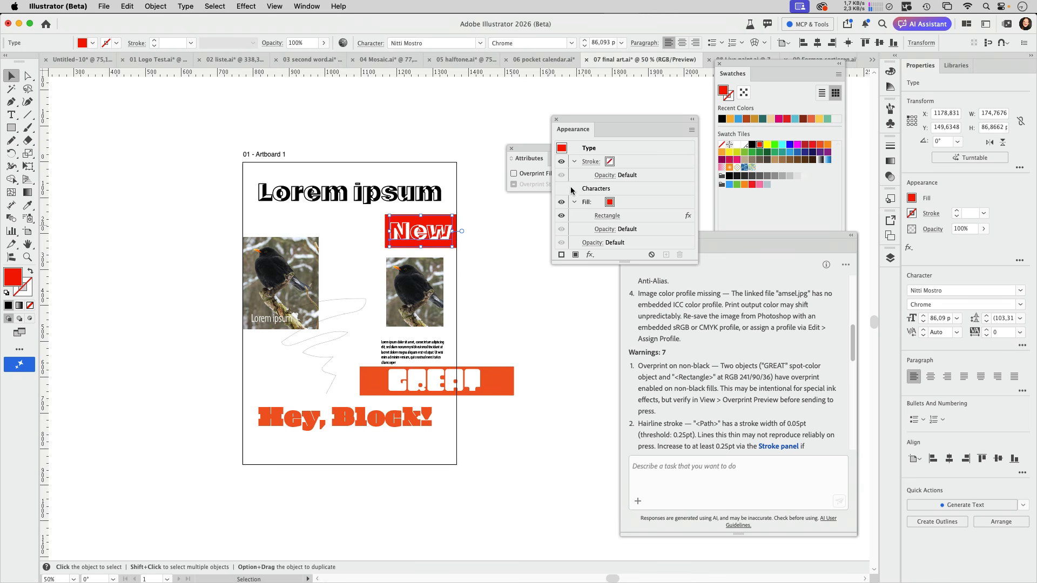
left_click(634, 207)
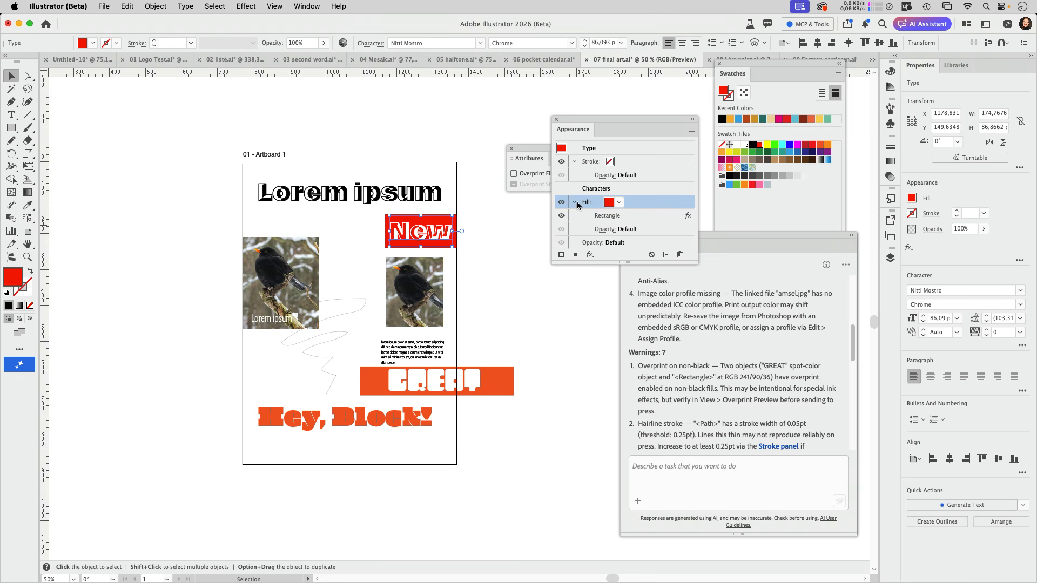
left_click_drag(628, 264, 628, 308)
double_click(629, 189)
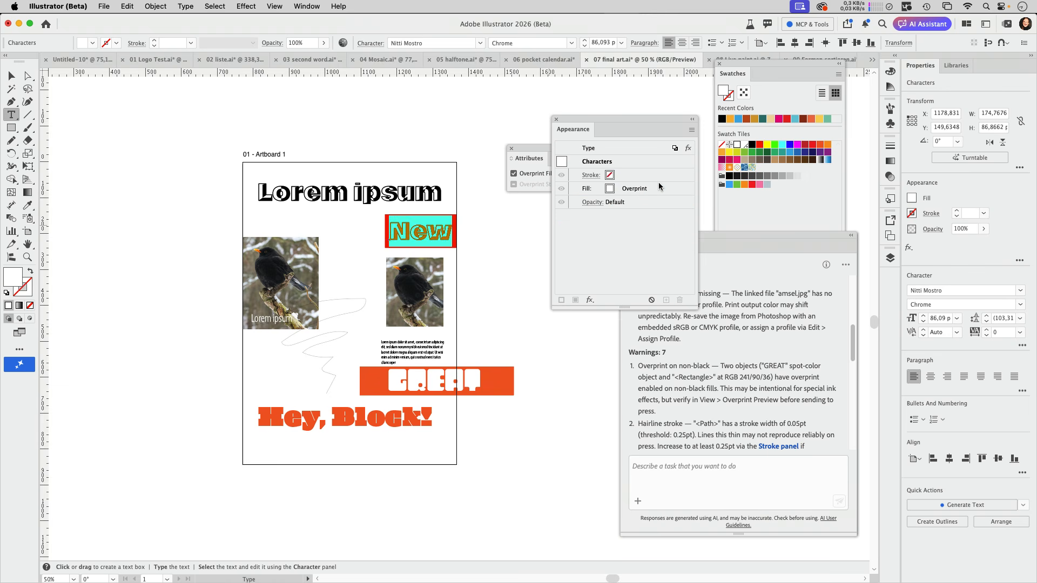
key("Escape")
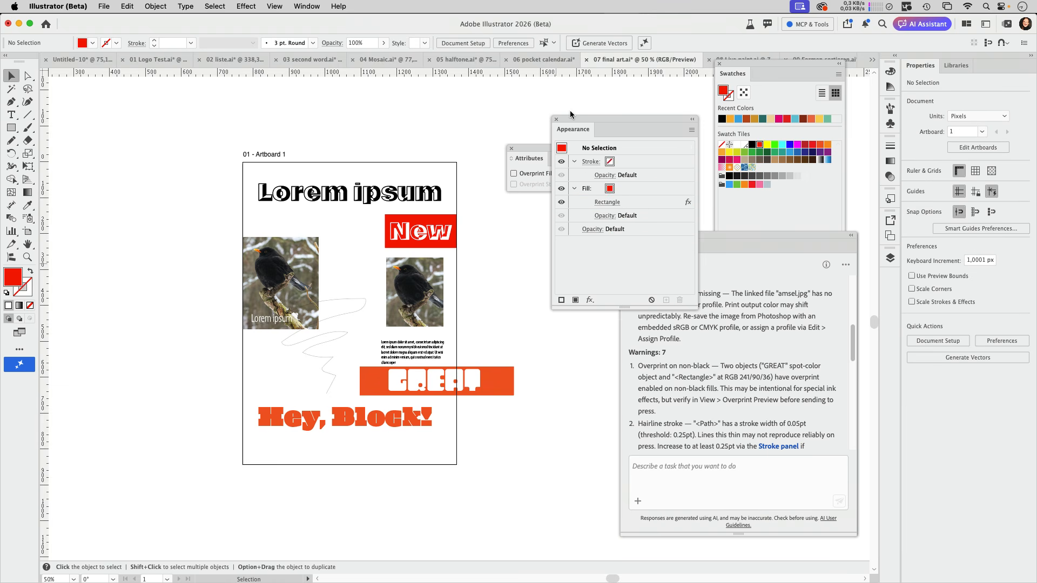
left_click_drag(610, 116, 100, 218)
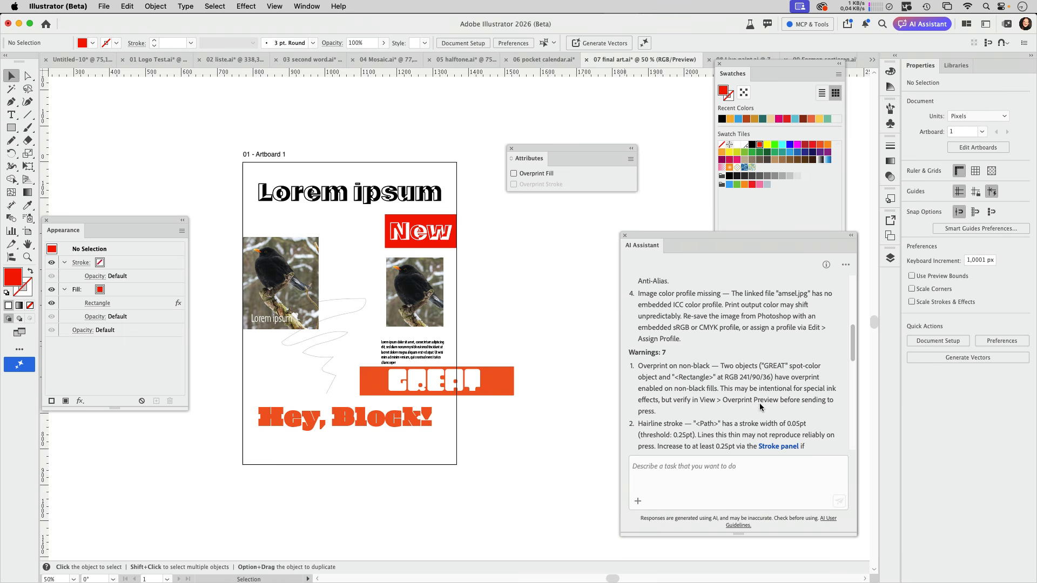
Step: Review the AI Assistant's preflight warnings and check the overprint attribute of the "GREAT" text
scroll(760, 406, "down", 1)
scroll(760, 406, "down", 3)
left_click(455, 394)
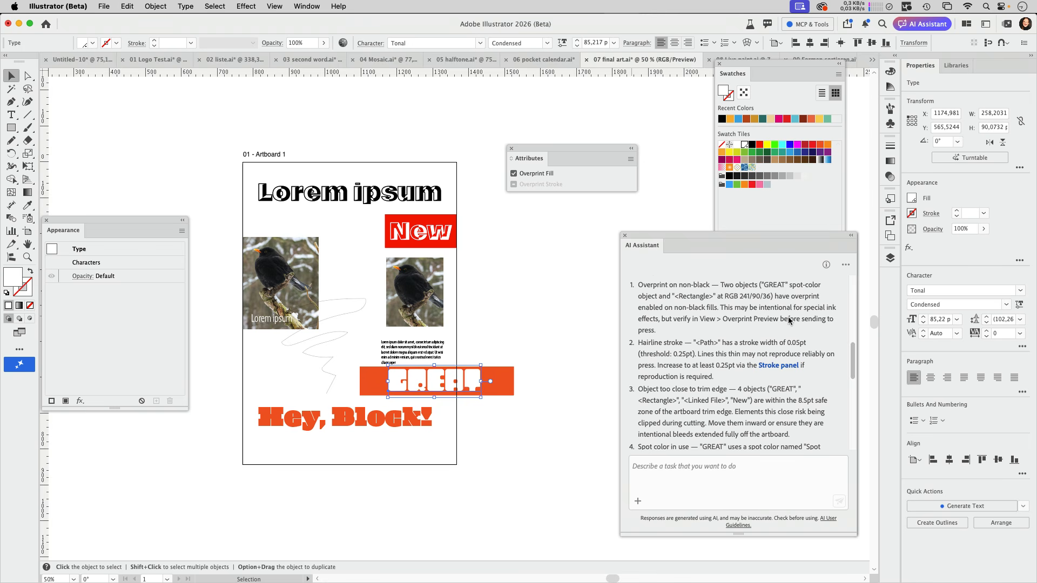
scroll(746, 327, "down", 2)
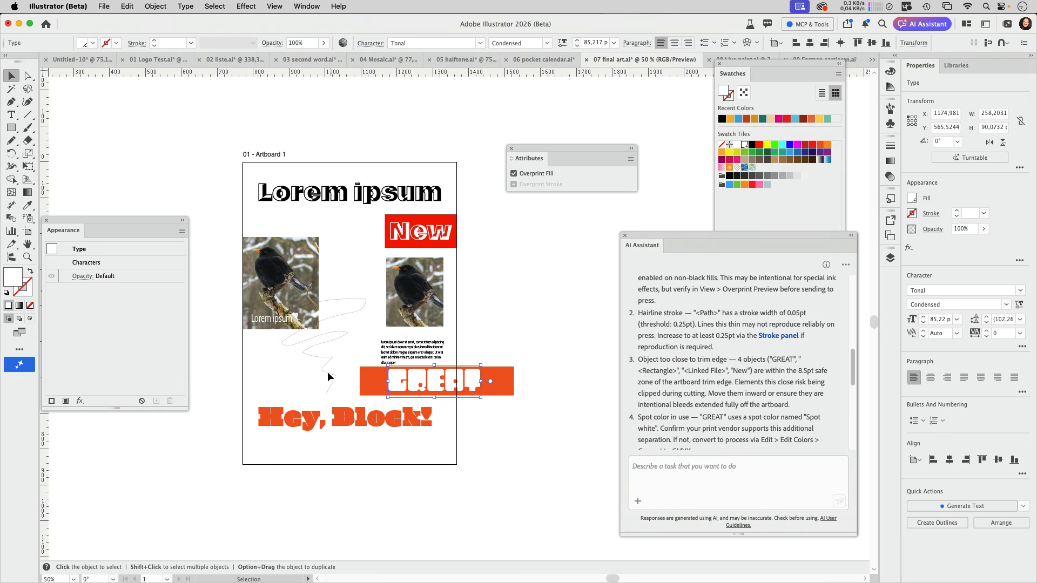
scroll(651, 309, "down", 2)
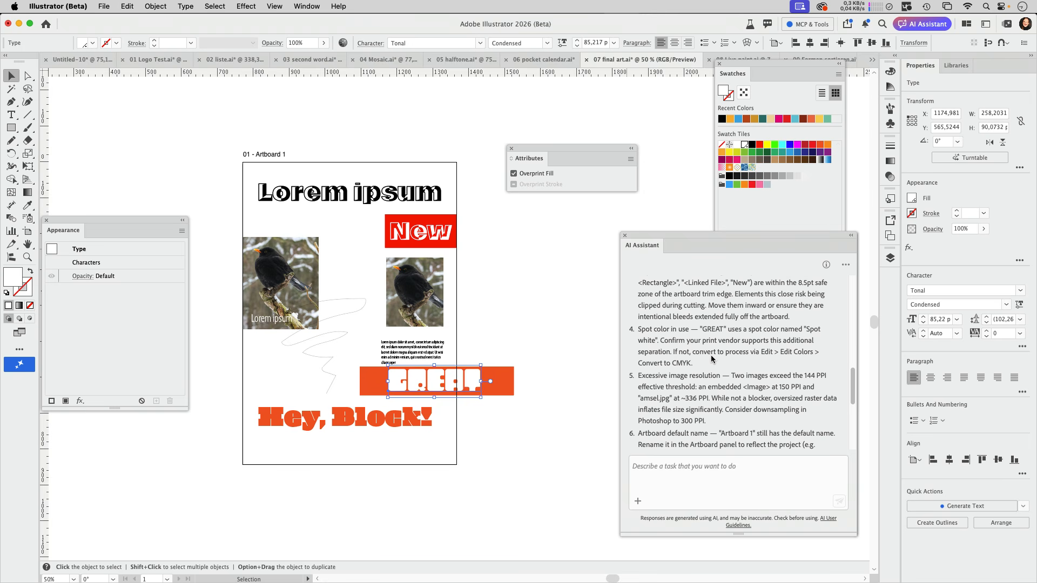
scroll(712, 359, "down", 3)
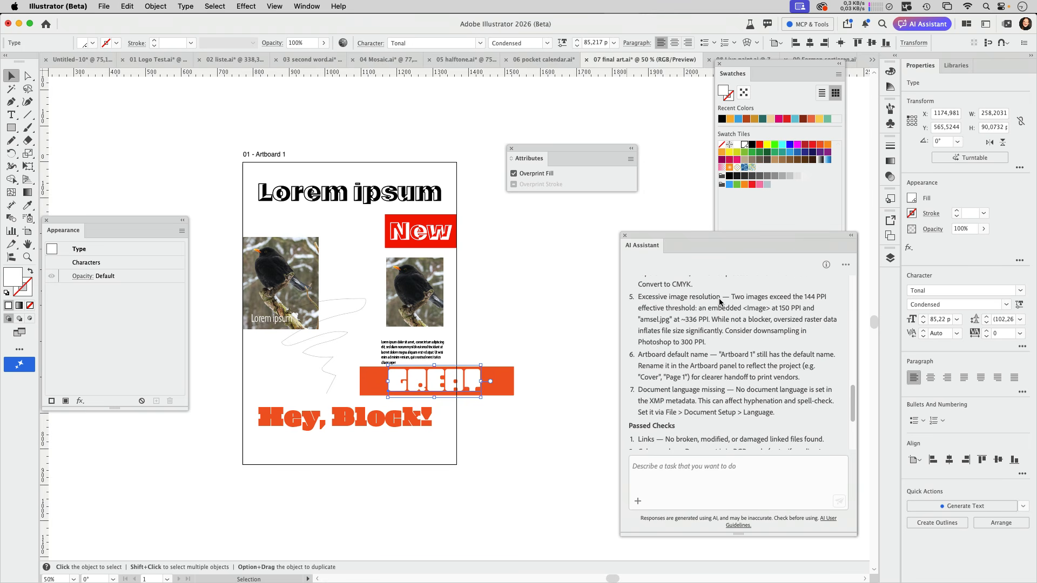
Step: Check the resolution of the linked amsel.jpg and the embedded smaller bird image in their link details
left_click_drag(716, 238, 551, 380)
left_click(295, 269)
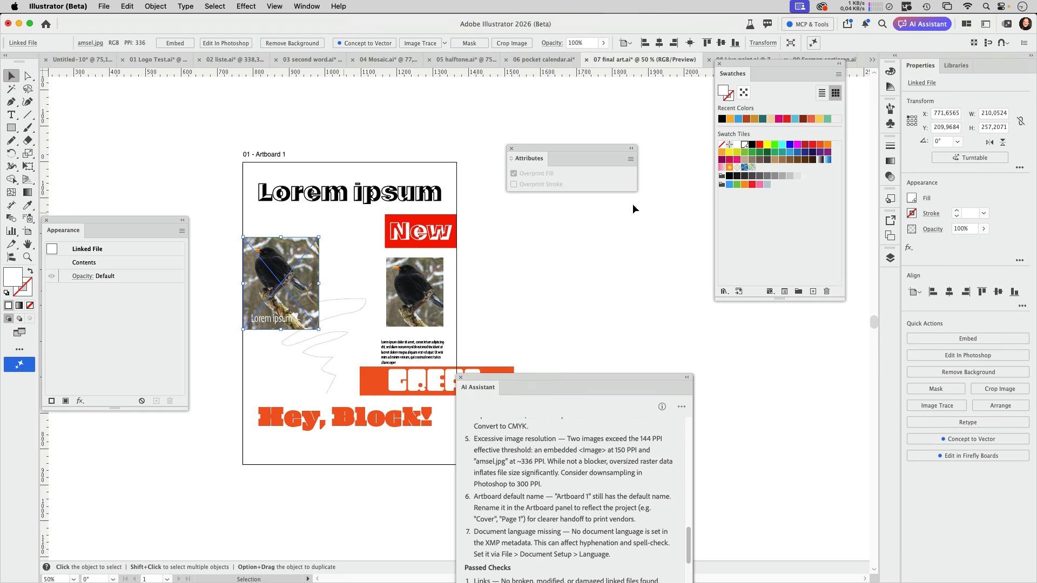
left_click(306, 6)
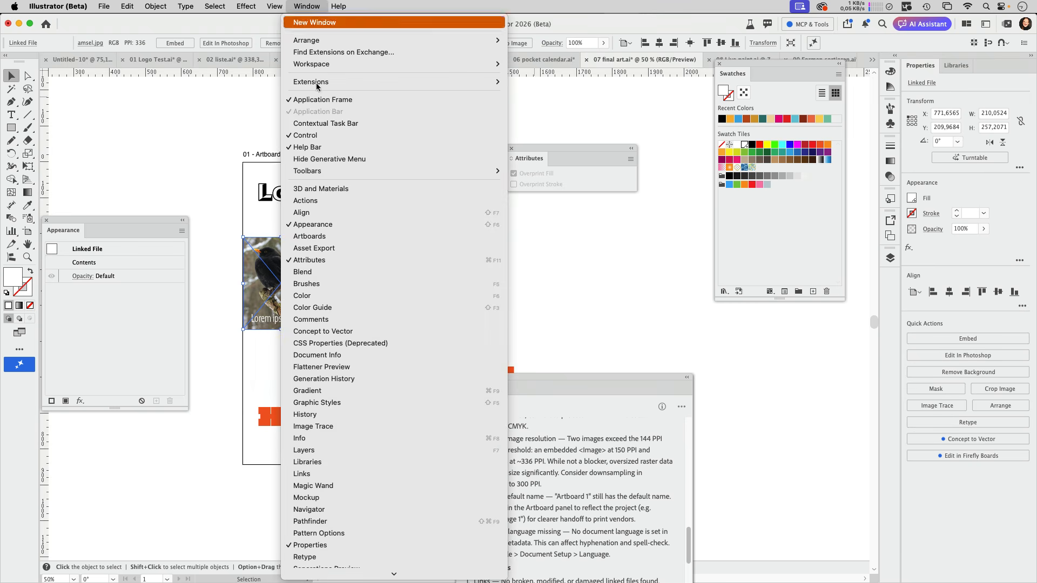
scroll(387, 524, "down", 2)
left_click(388, 449)
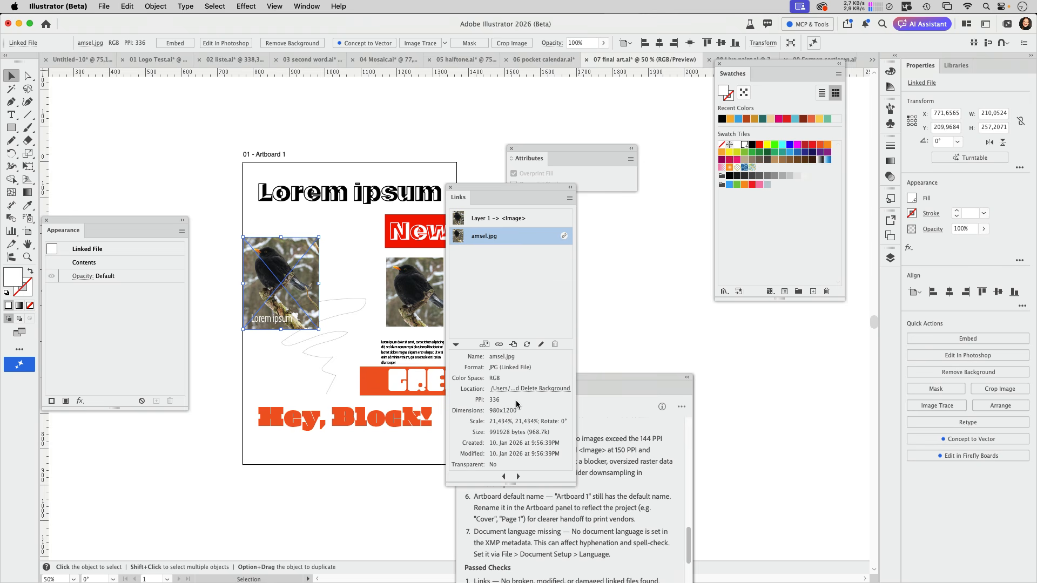
left_click_drag(540, 195, 849, 337)
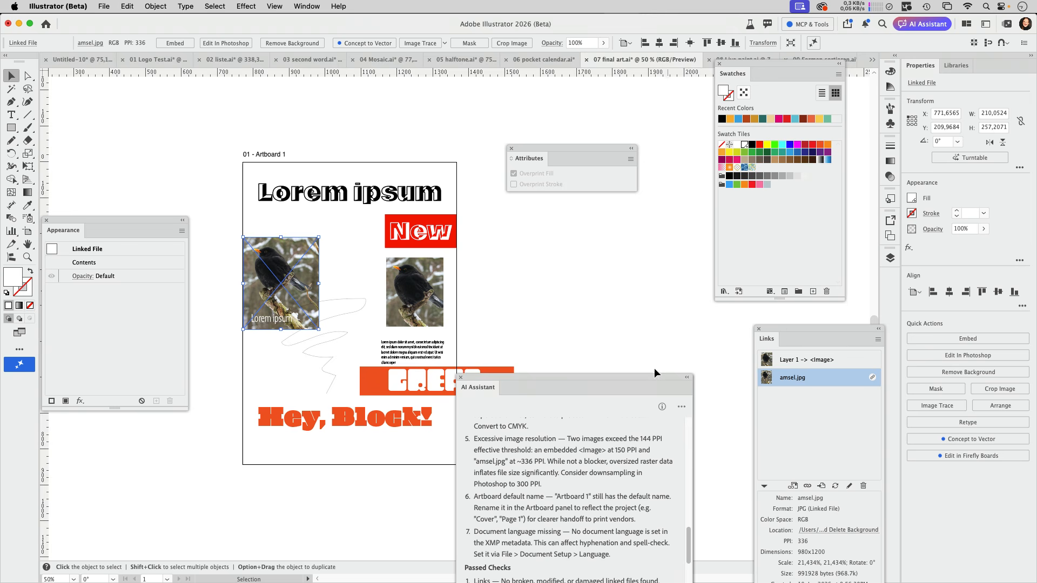
left_click_drag(653, 375, 723, 182)
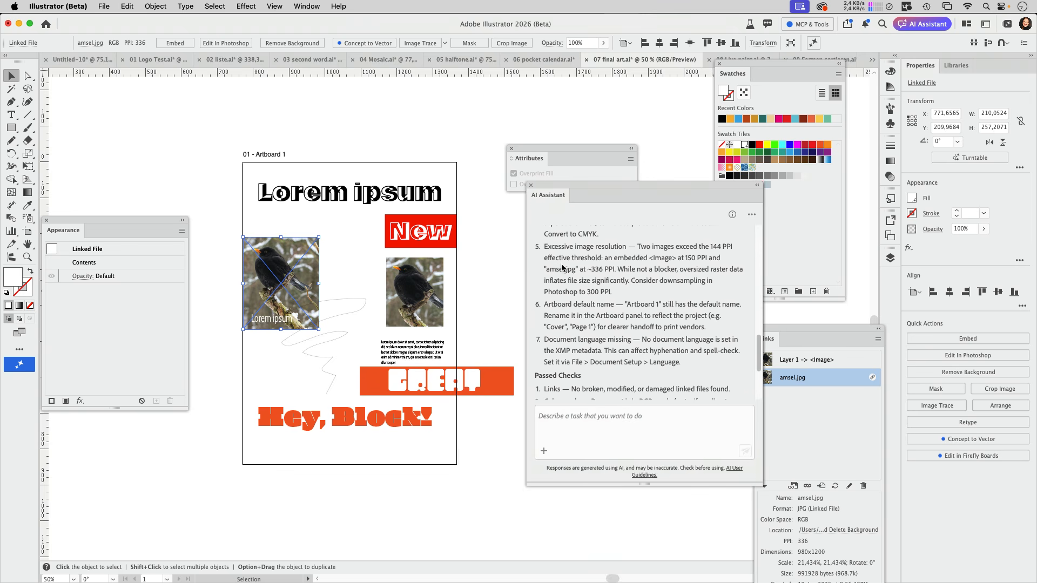
left_click(427, 304)
left_click_drag(810, 331, 836, 210)
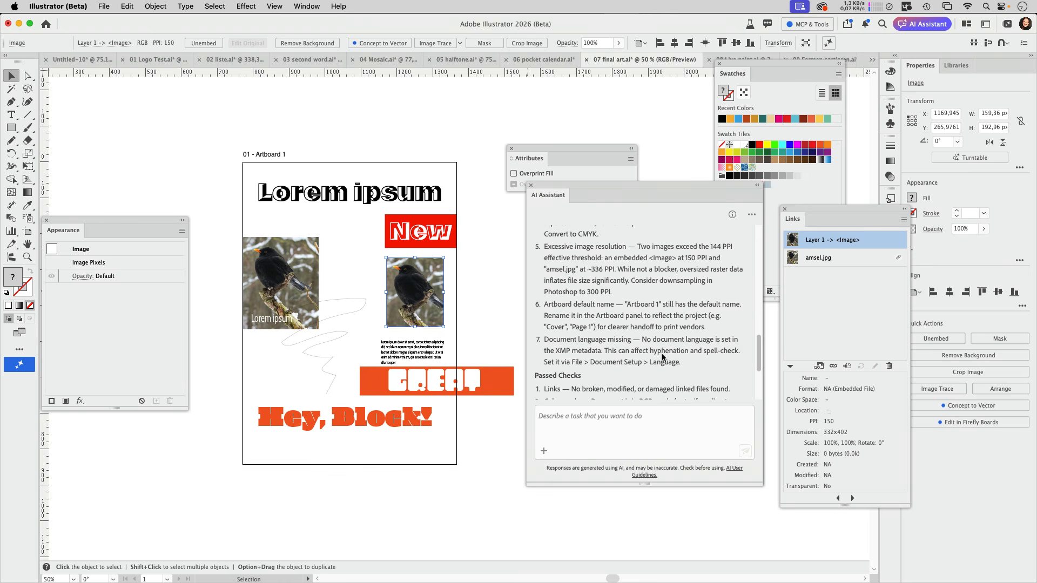
Step: Display the full character options of the text frame below the smaller bird image to check its language setting
left_click(431, 354)
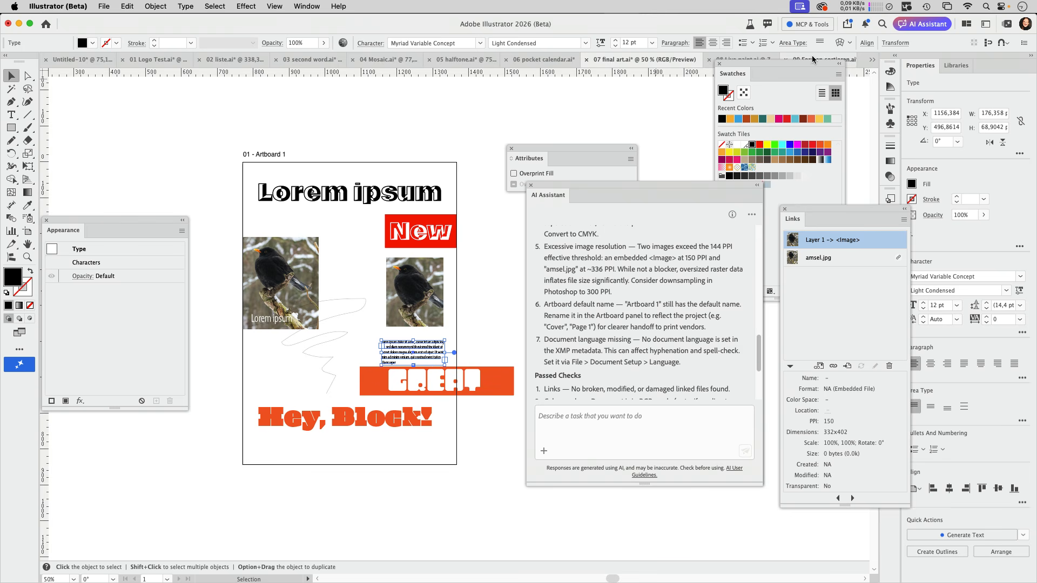
left_click(307, 6)
mouse_move(486, 370)
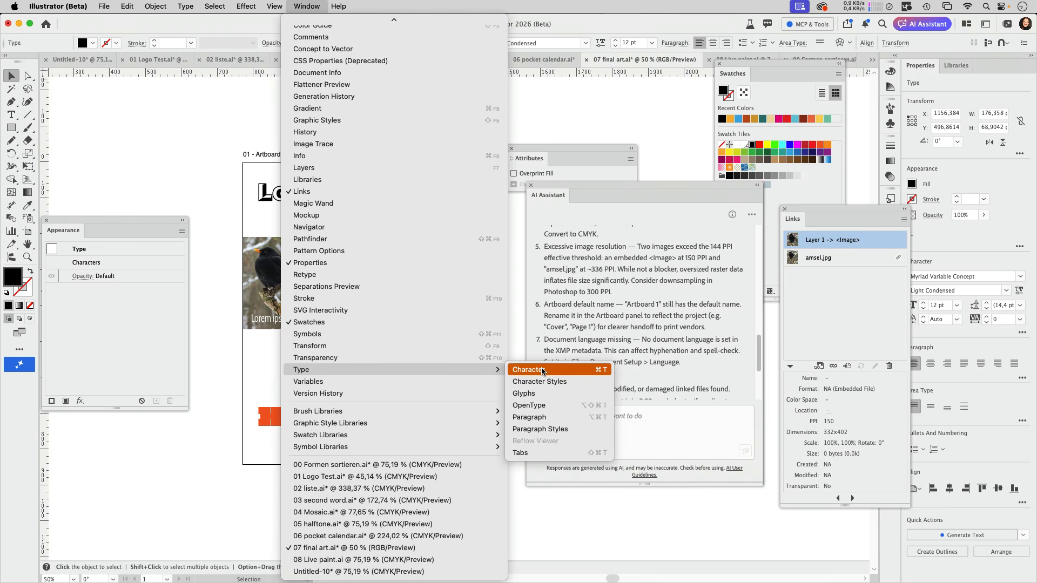
left_click(535, 370)
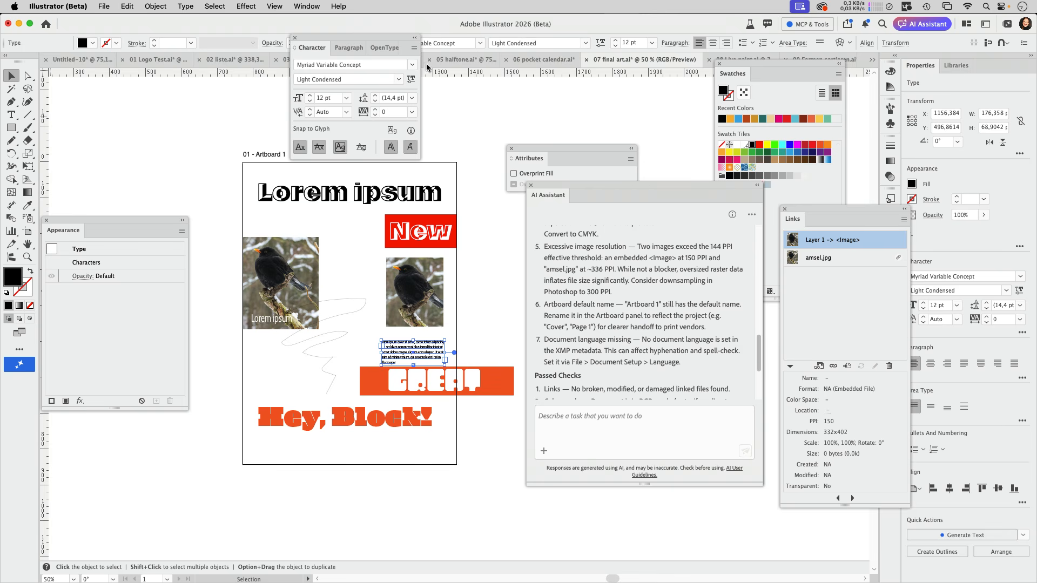
left_click(413, 50)
left_click(444, 46)
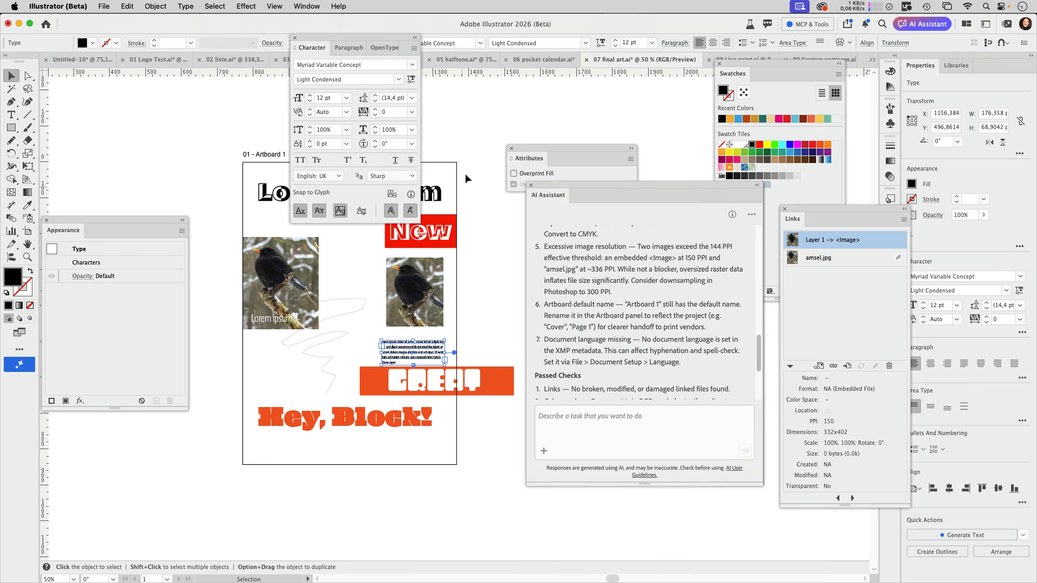
Step: Review the passed preflight checks and convert the document color mode to CMYK Color
scroll(656, 361, "down", 3)
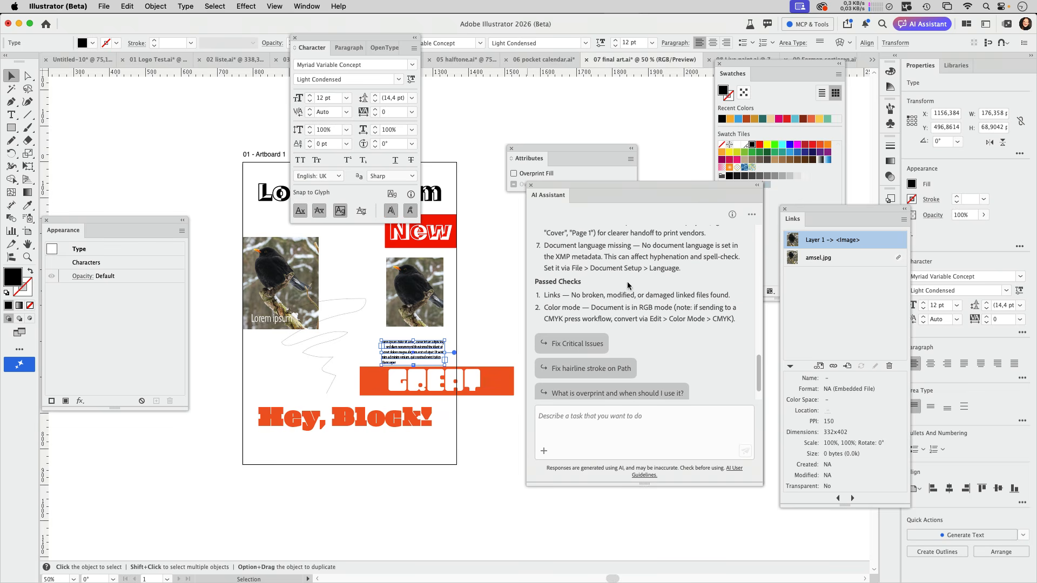
left_click_drag(387, 37, 147, 99)
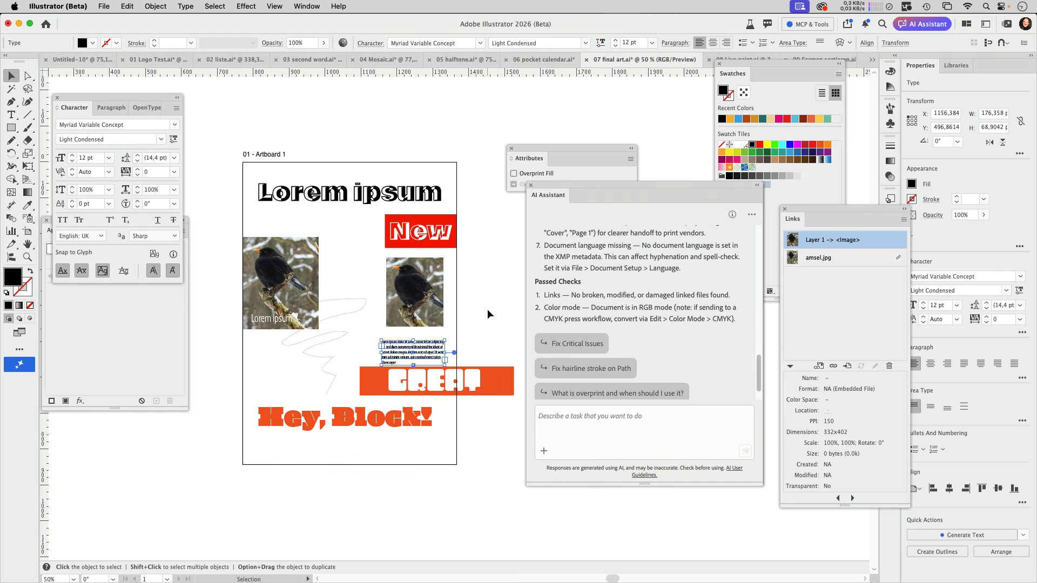
left_click(265, 113)
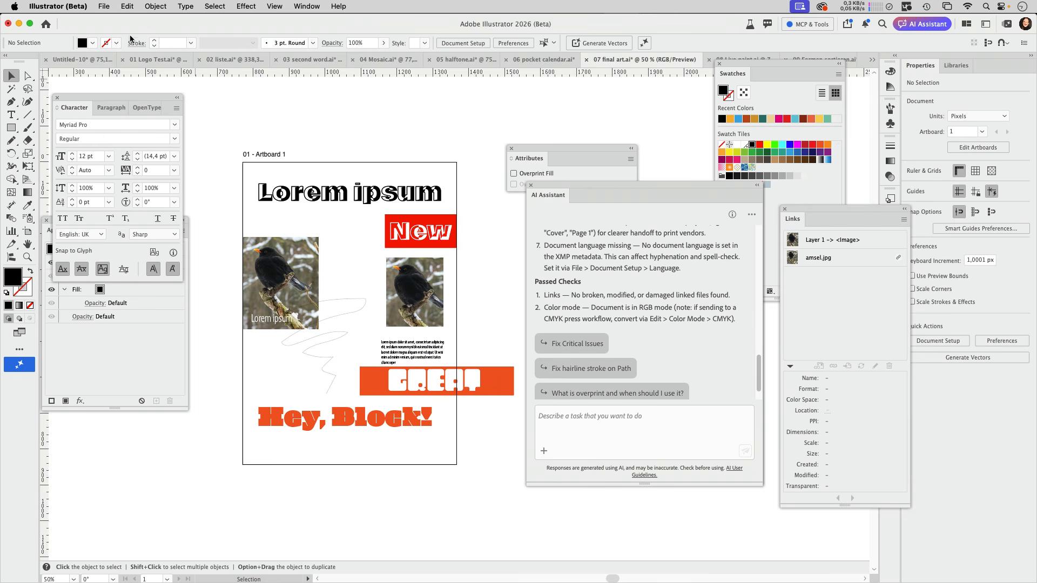
left_click(104, 7)
mouse_move(150, 337)
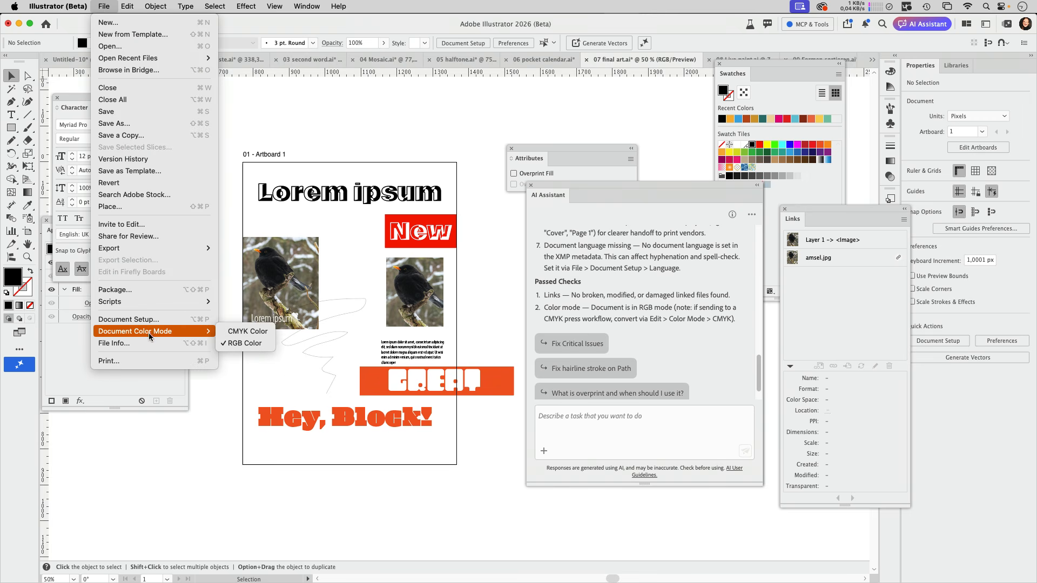
left_click(240, 334)
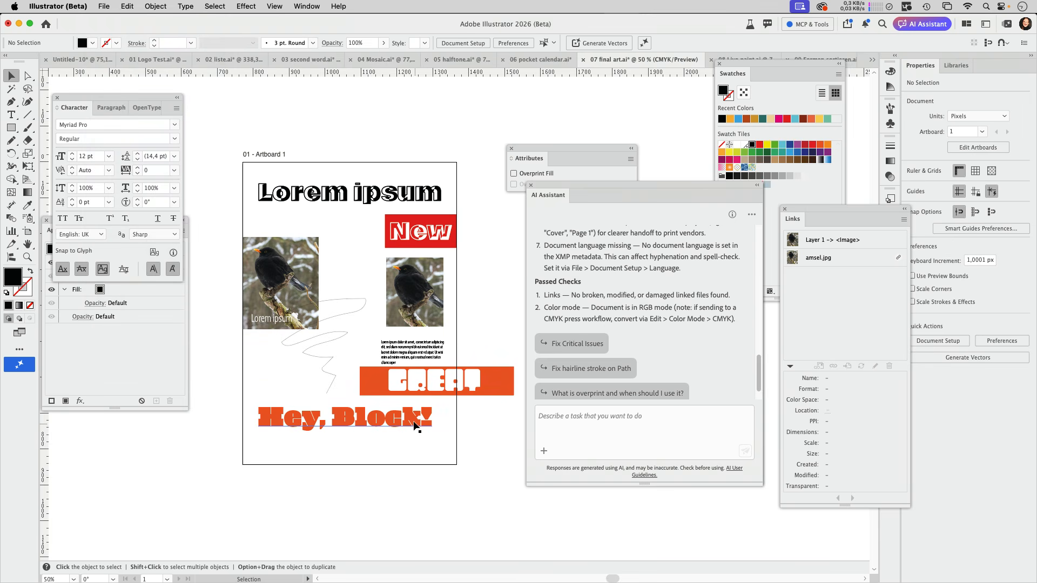
Step: Select the "Hey, Block!" text and ask the AI Assistant to "put a blockshadow on the selected object"
key("z")
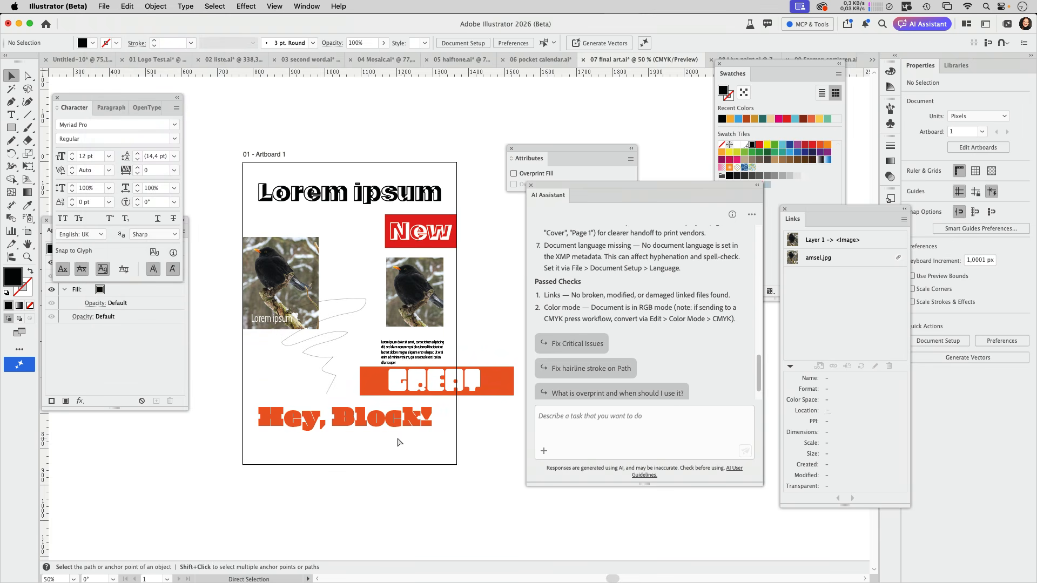
left_click_drag(386, 425, 489, 445)
scroll(489, 445, "down", 5)
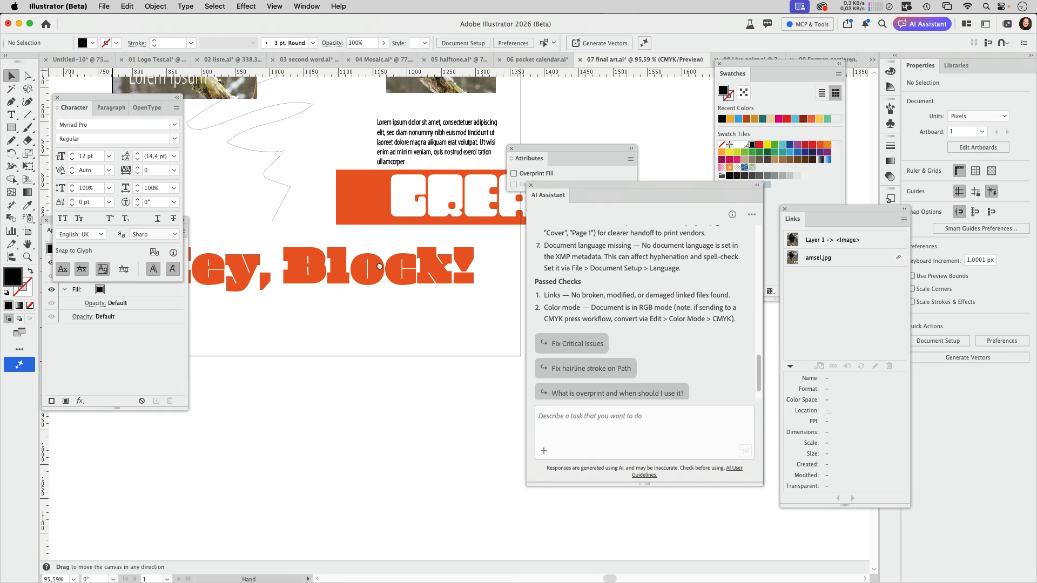
key("v")
left_click(443, 265)
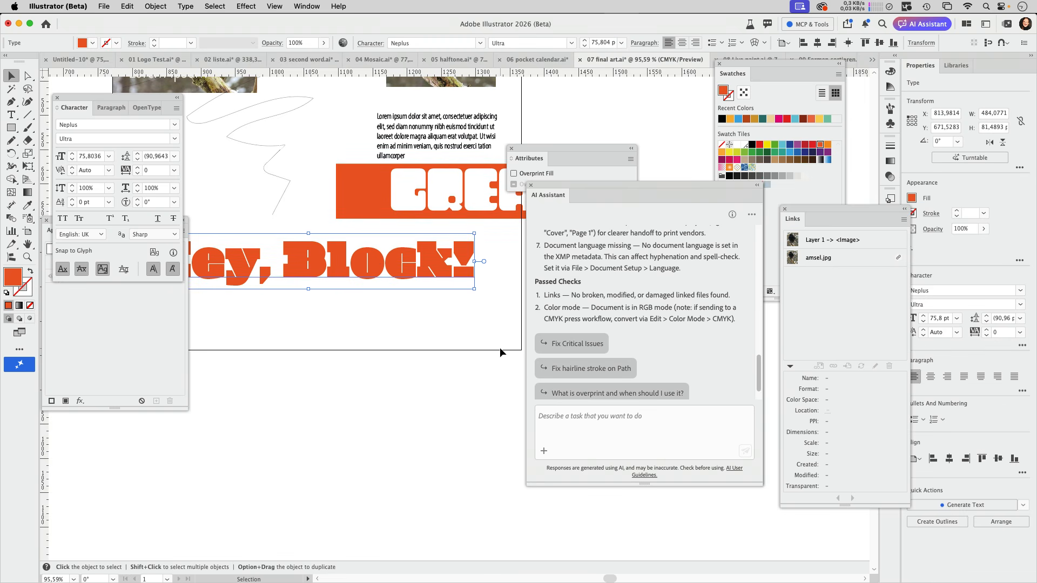
left_click(595, 415)
type("put a blockshadow ")
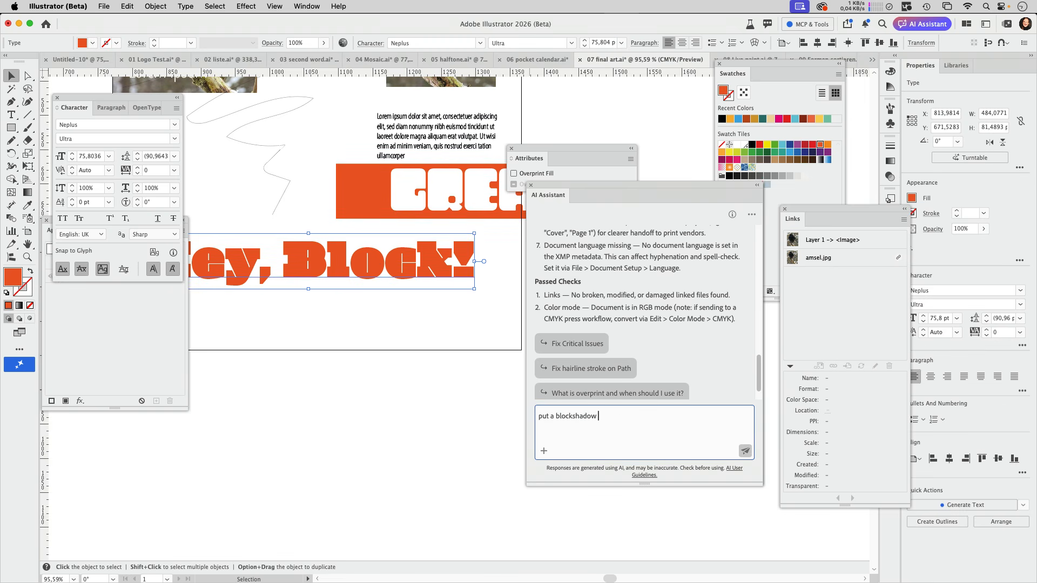
type("on the se objectlected")
key("Return")
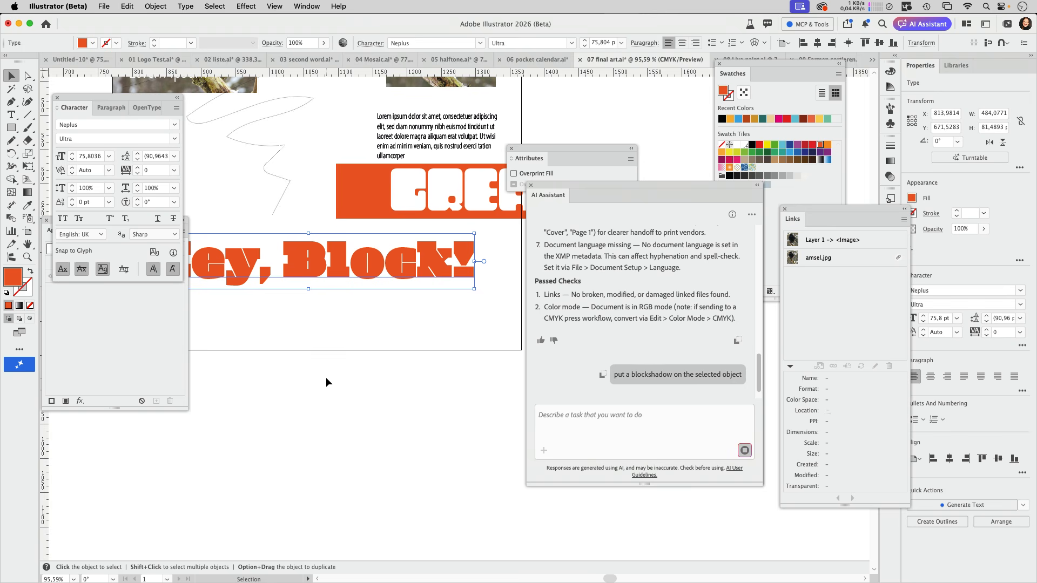
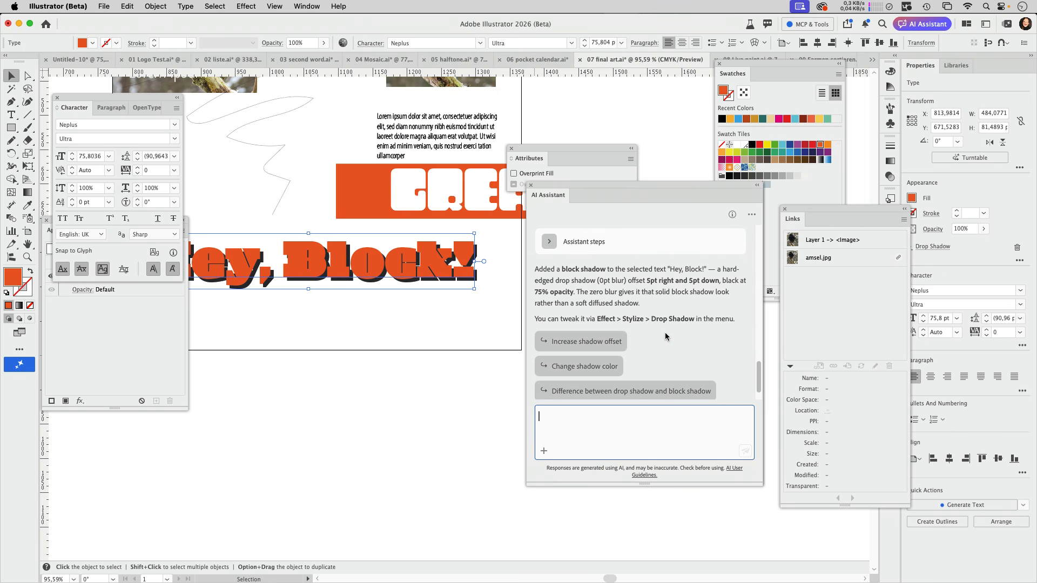
Step: Review the assistant's block shadow response and the effect listed in the appearance of the "Hey, Block!" text
scroll(665, 332, "up", 1)
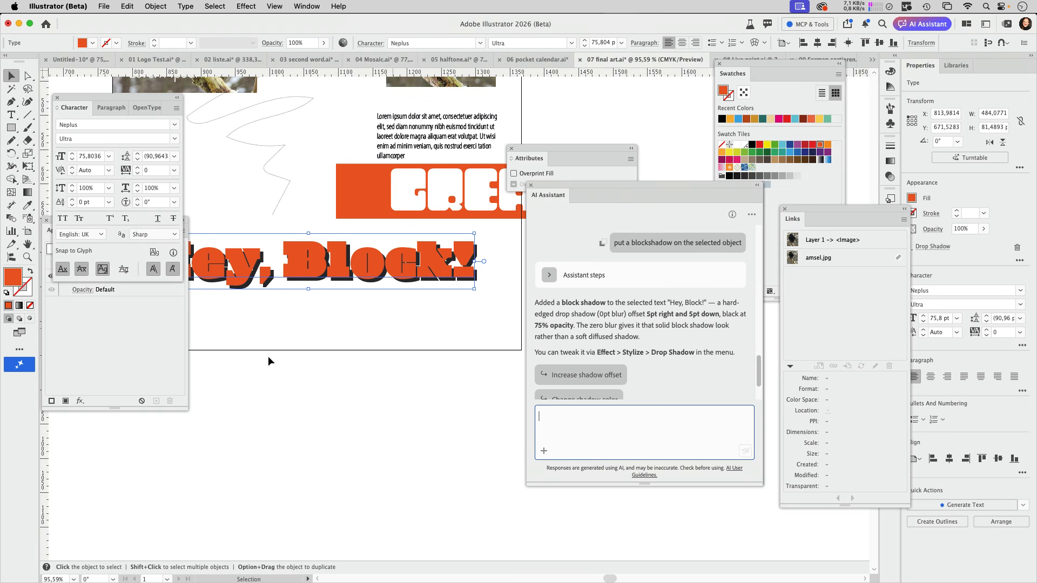
left_click(144, 370)
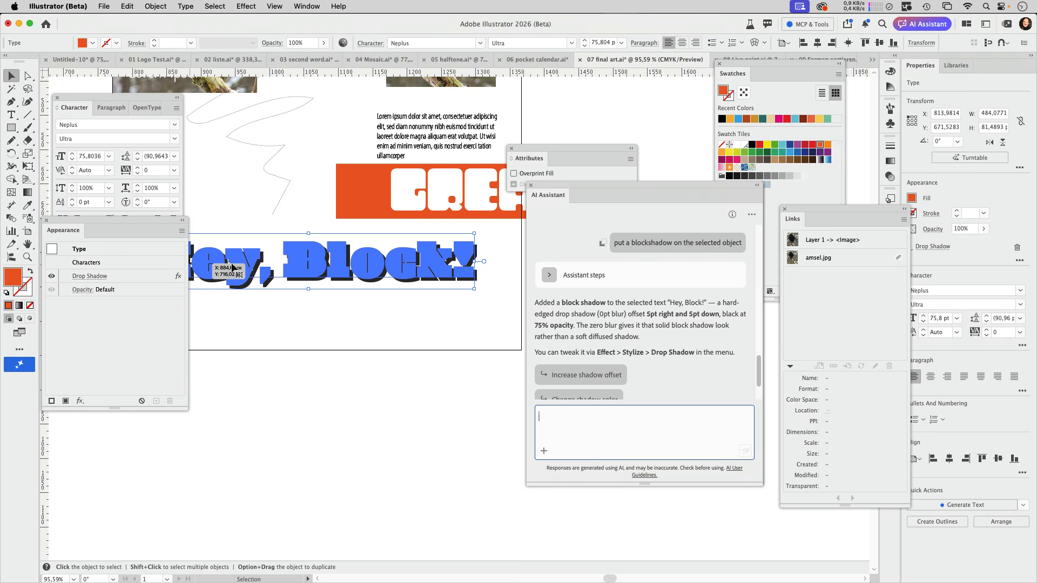
left_click_drag(751, 63, 799, 113)
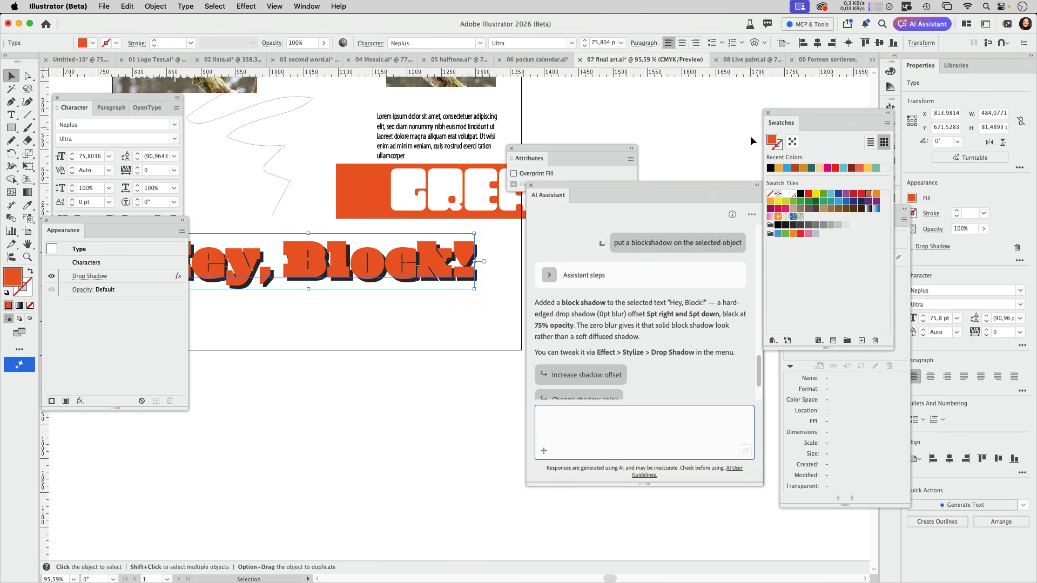
Step: Bring up the 08 Live paint.ai document and close the Character and Appearance panels
left_click(748, 60)
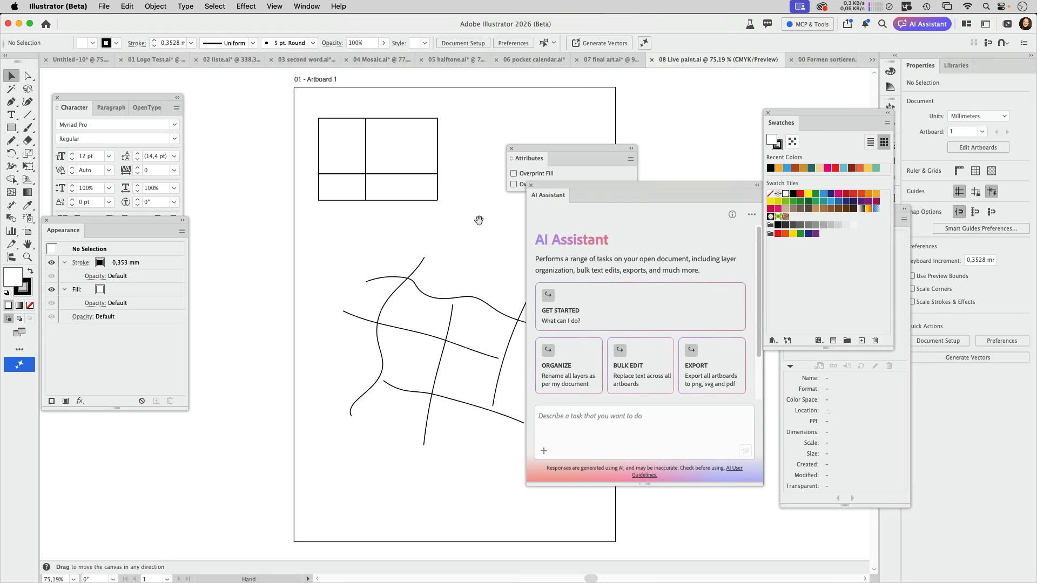
scroll(476, 222, "right", 5)
left_click(57, 98)
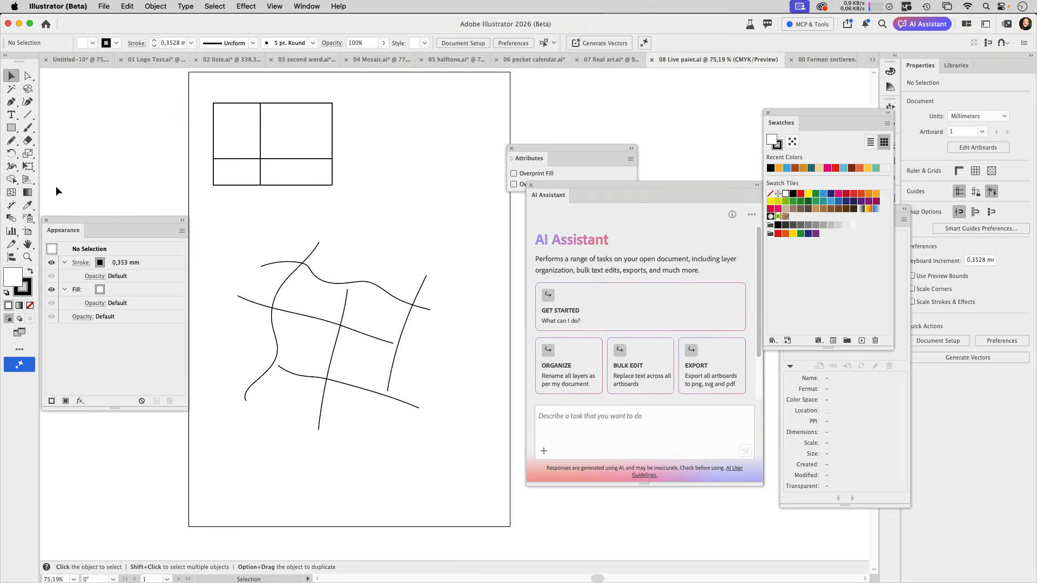
left_click(47, 220)
left_click_drag(476, 320, 433, 310)
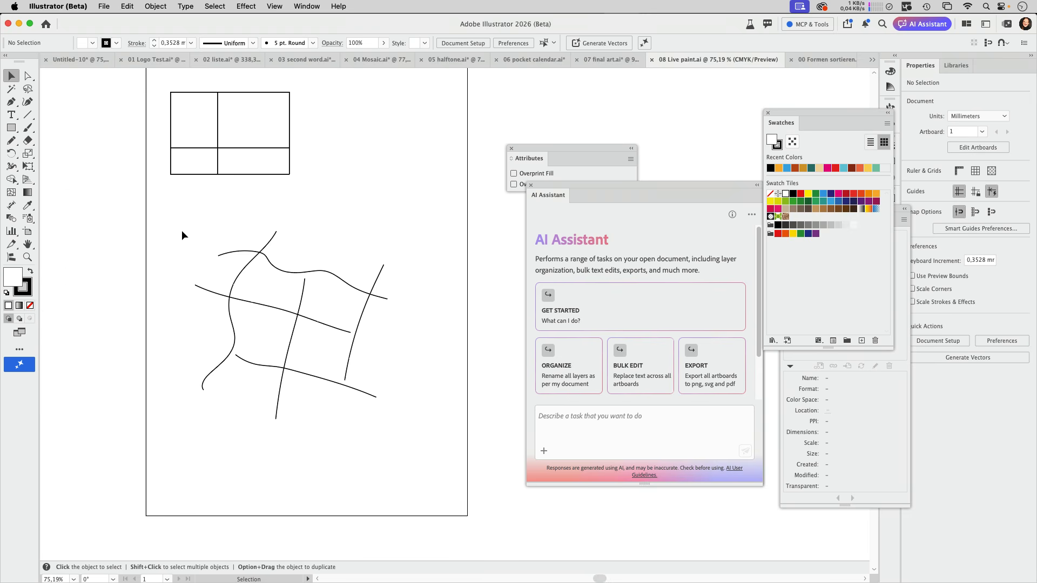
Step: Select the crossing curved paths, ask the AI Assistant "why doesn't the live paint tool work here?" from the TextEdit prompts, and close the Attributes panel
mouse_move(183, 219)
left_mouse_down()
mouse_move(414, 469)
mouse_move(447, 470)
left_mouse_up()
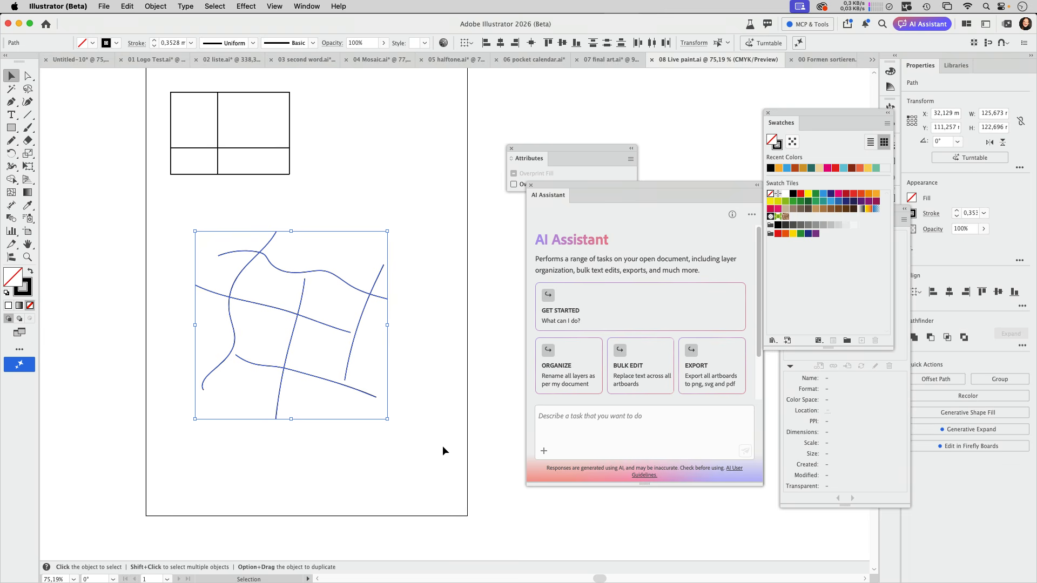
left_click(587, 422)
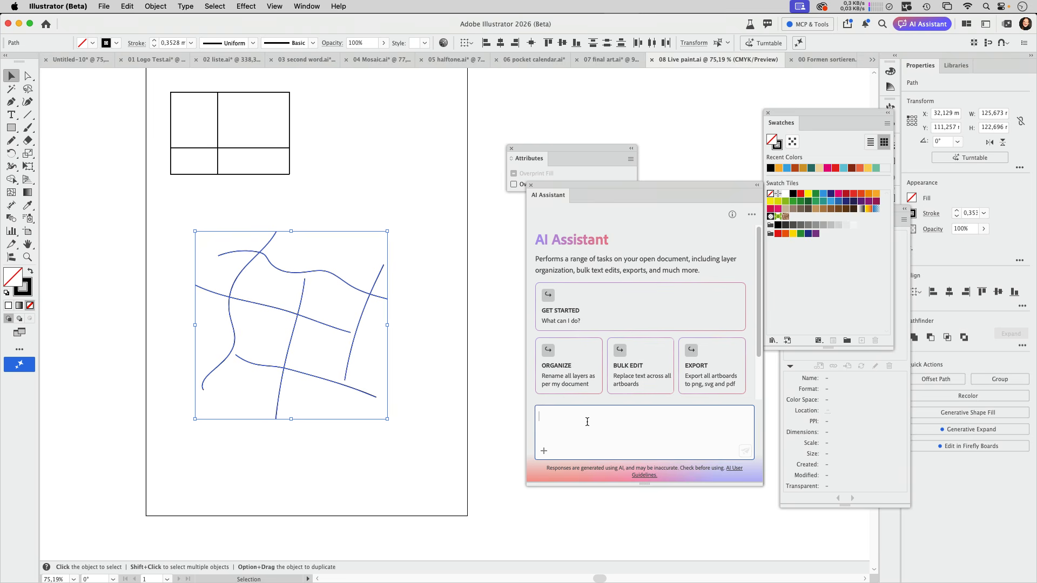
left_click(527, 563)
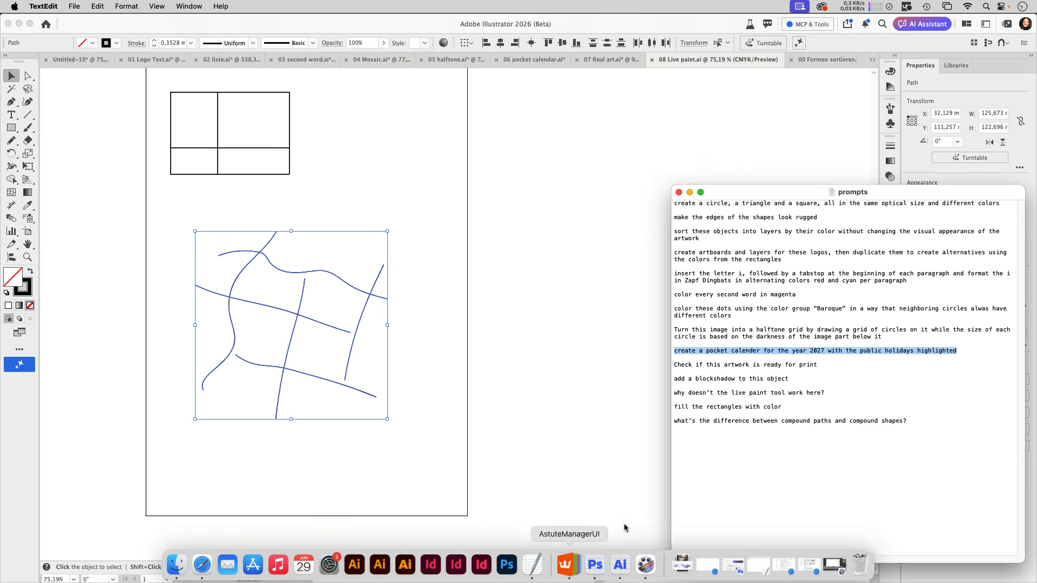
triple_click(673, 393)
key("super+c")
key("super+Tab")
key("super+v")
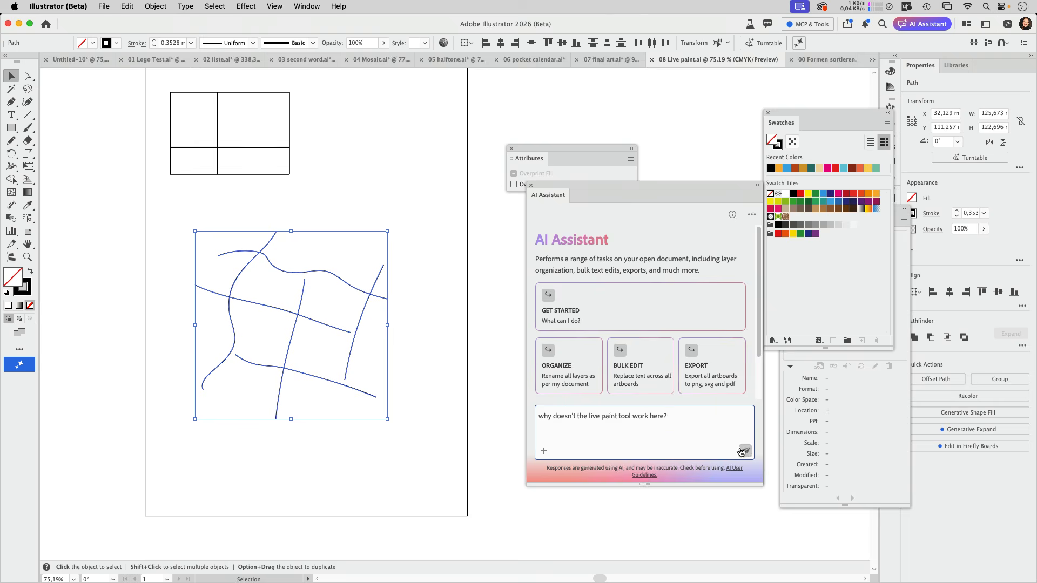
key("Return")
left_click(511, 148)
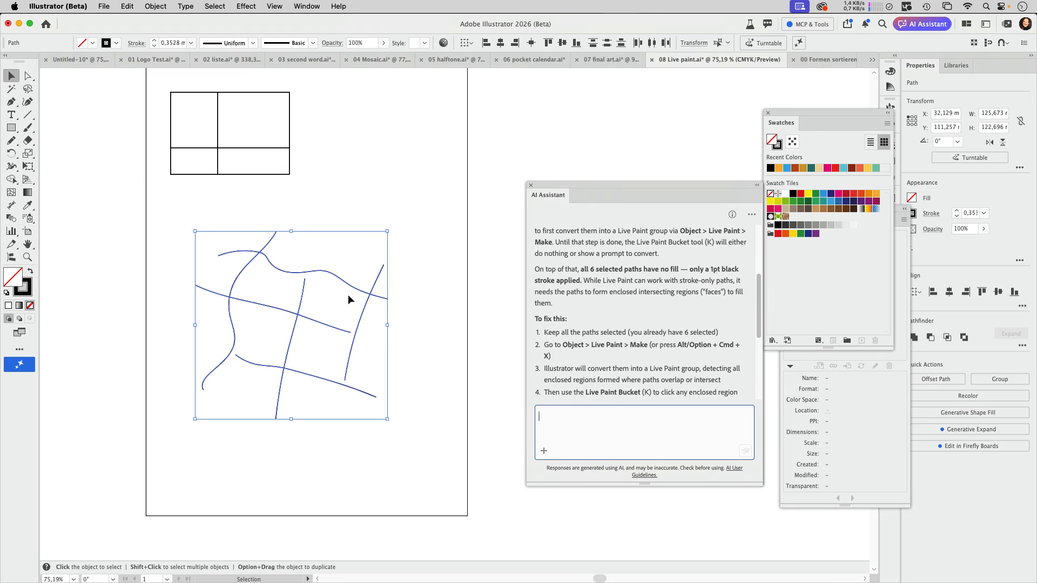
Step: Try a yellow fill on the selected curved paths and undo it
left_click(809, 195)
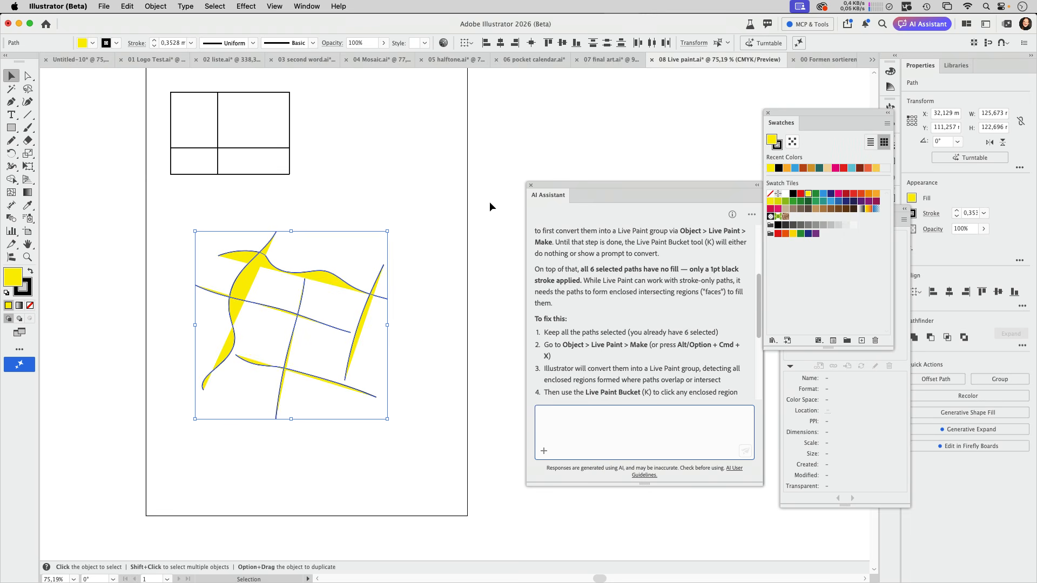
key("super+z")
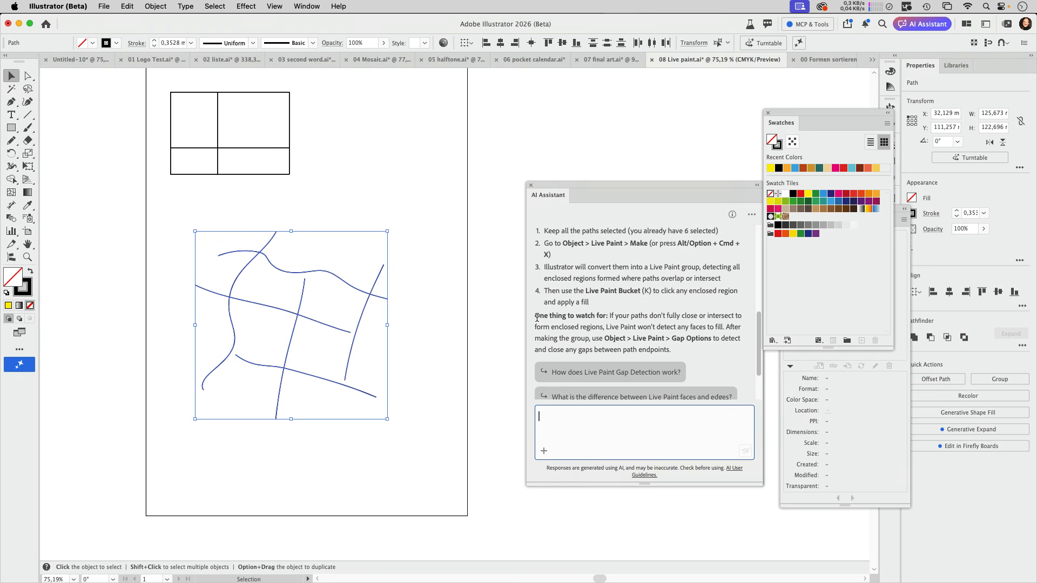
Step: Read the assistant's Live Paint advice, highlighting the warning about unclosed paths and the Gap Options reference
left_click_drag(539, 316, 726, 327)
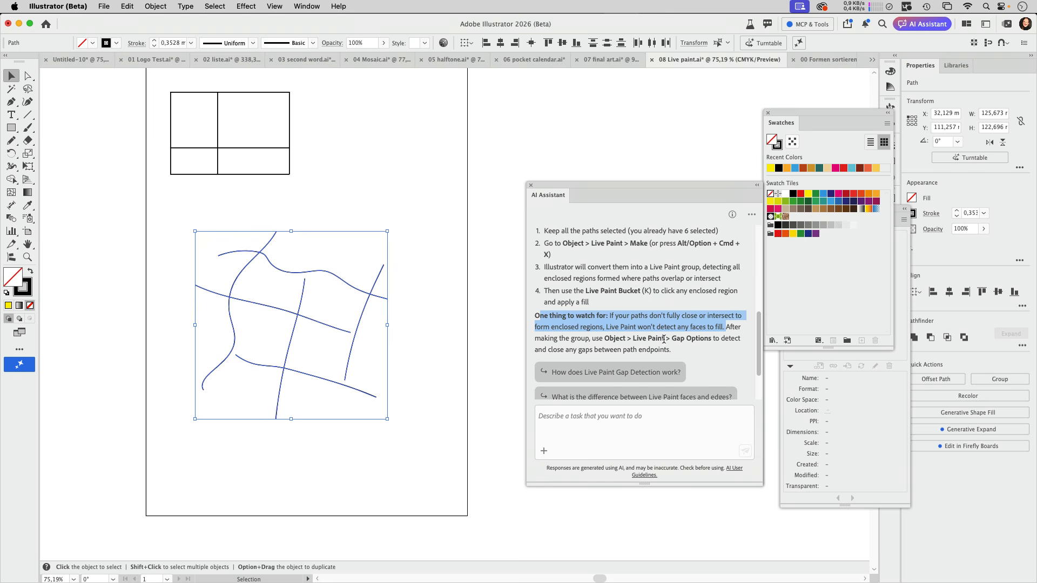
left_click_drag(673, 339, 712, 339)
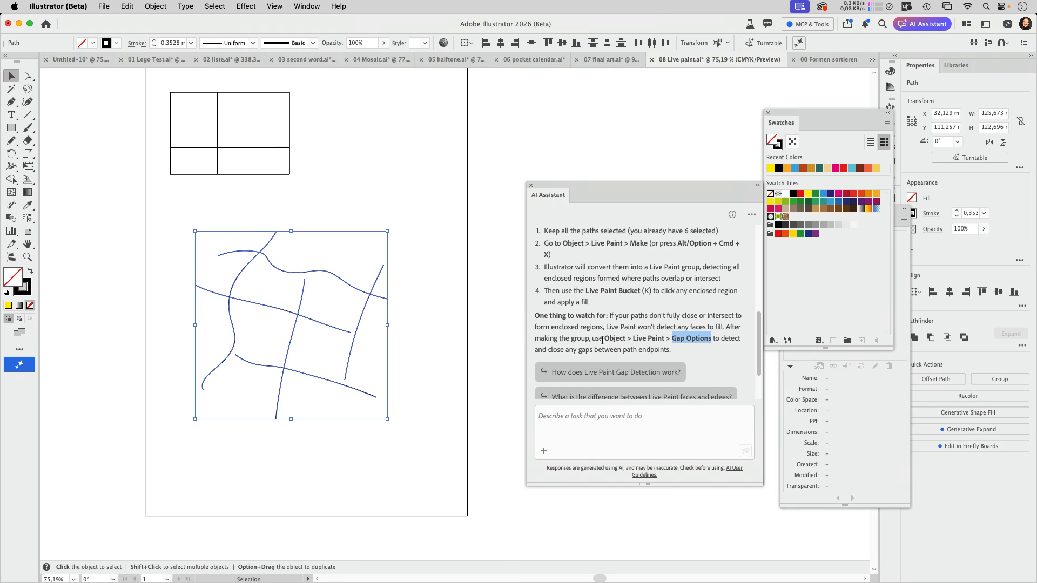
left_click(686, 339)
left_click_drag(673, 339, 711, 339)
Step: Select the rectangle with its two dividing lines and ask the AI Assistant "how do I color the rectangles?"
left_click(321, 140)
left_click_drag(299, 105, 147, 193)
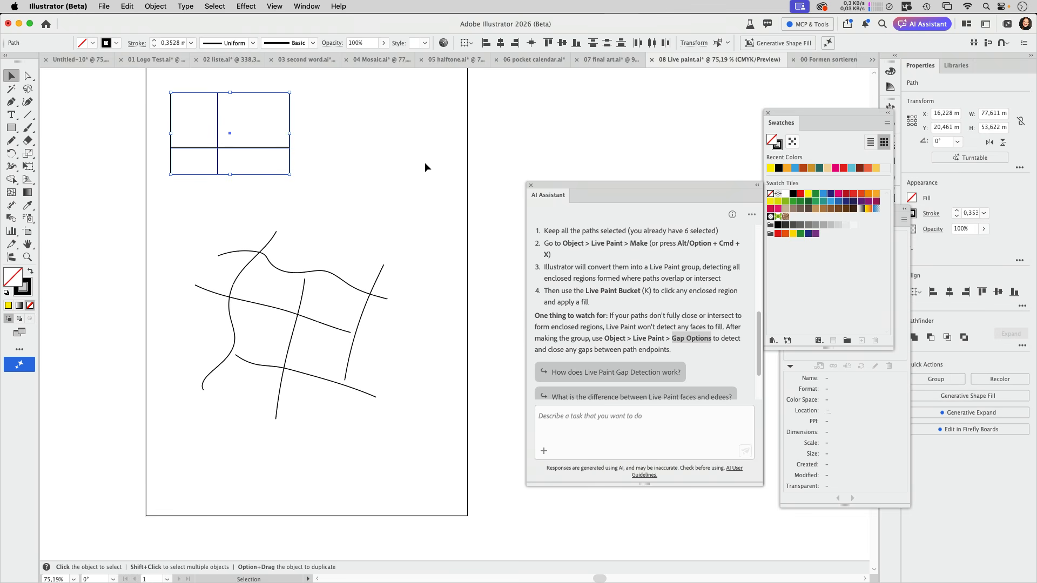
left_click(610, 418)
type("how do I color the rectangles?")
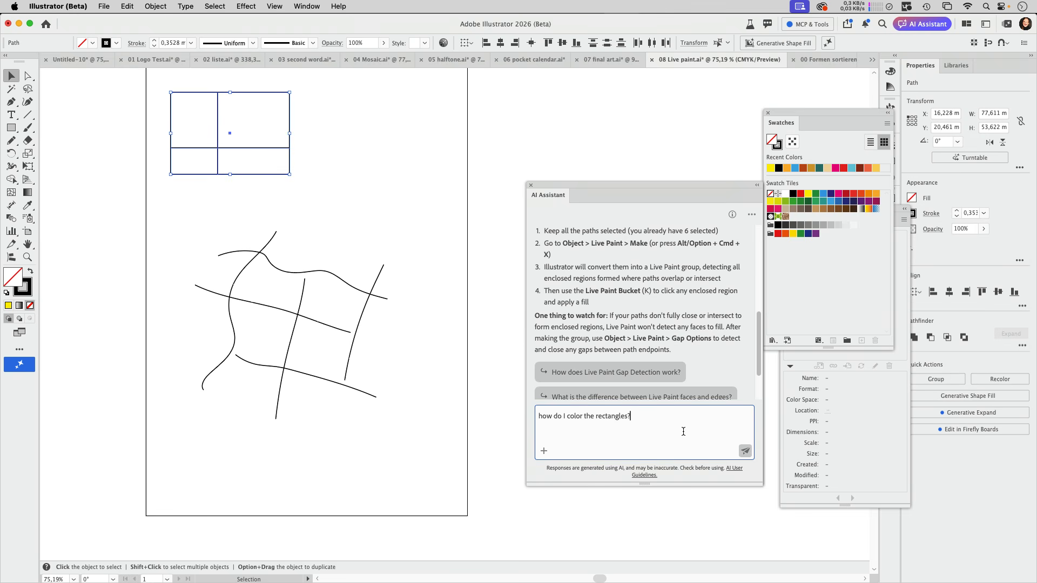
key("Return")
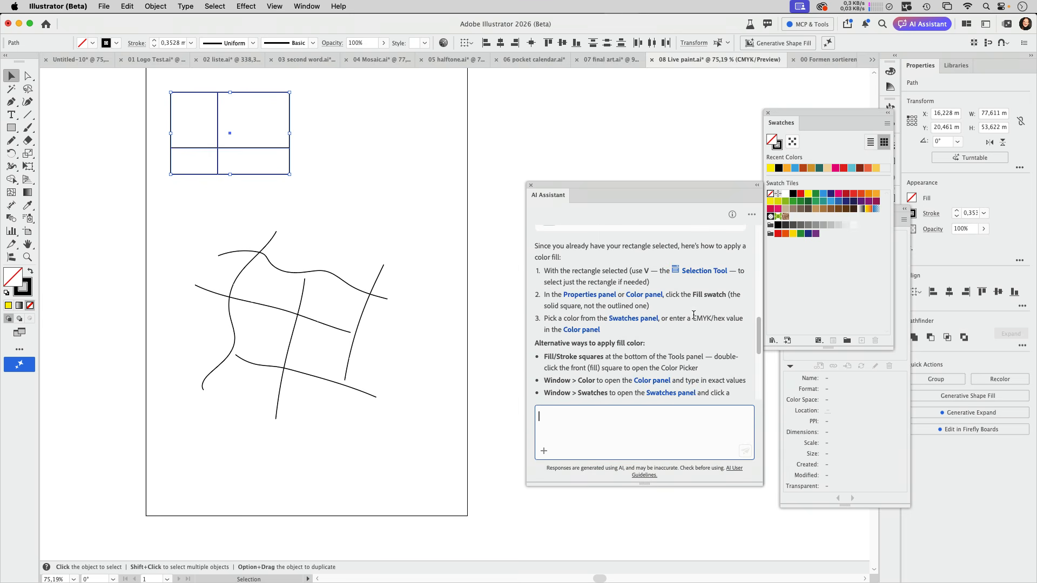
Step: Open the Color panel through the link in the assistant's answer and move the AI Assistant panel closer to the artwork
mouse_move(689, 279)
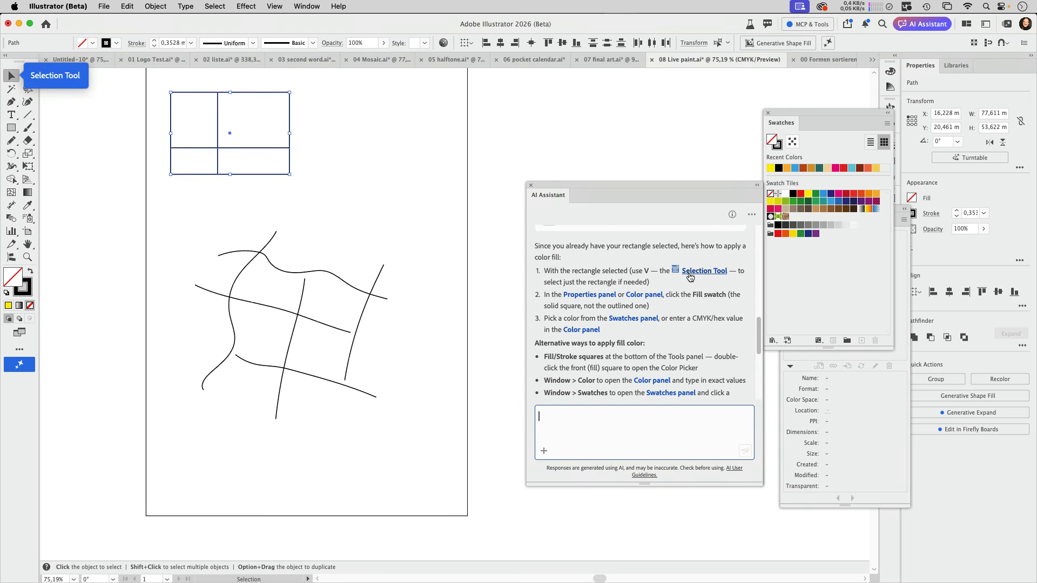
left_click(656, 296)
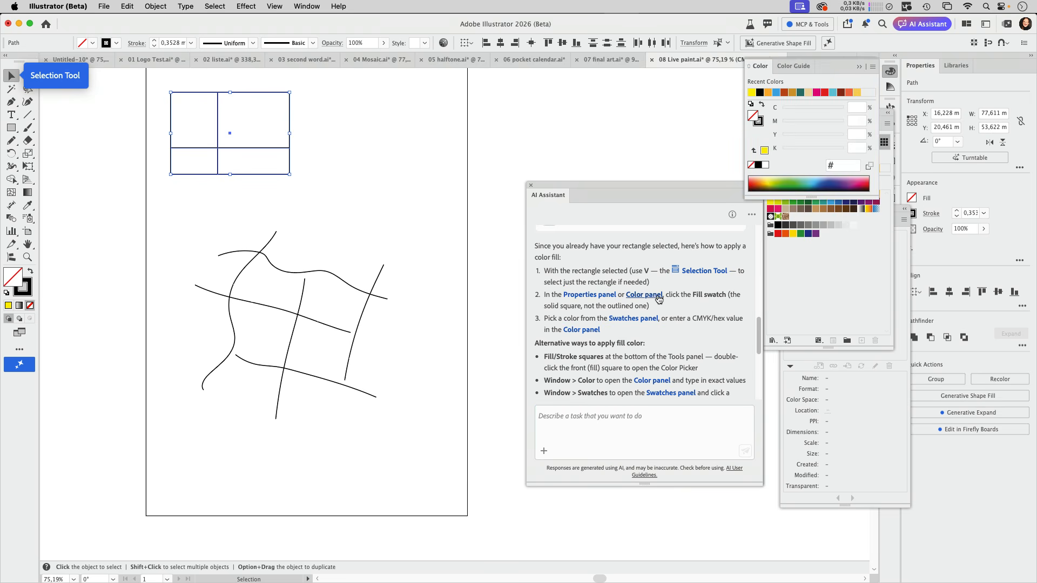
left_click_drag(677, 198, 610, 168)
Step: Review the assistant's instructions for coloring the rectangles, including its note on the current selection and Live Paint, and deselect the artwork
scroll(540, 293, "up", 3)
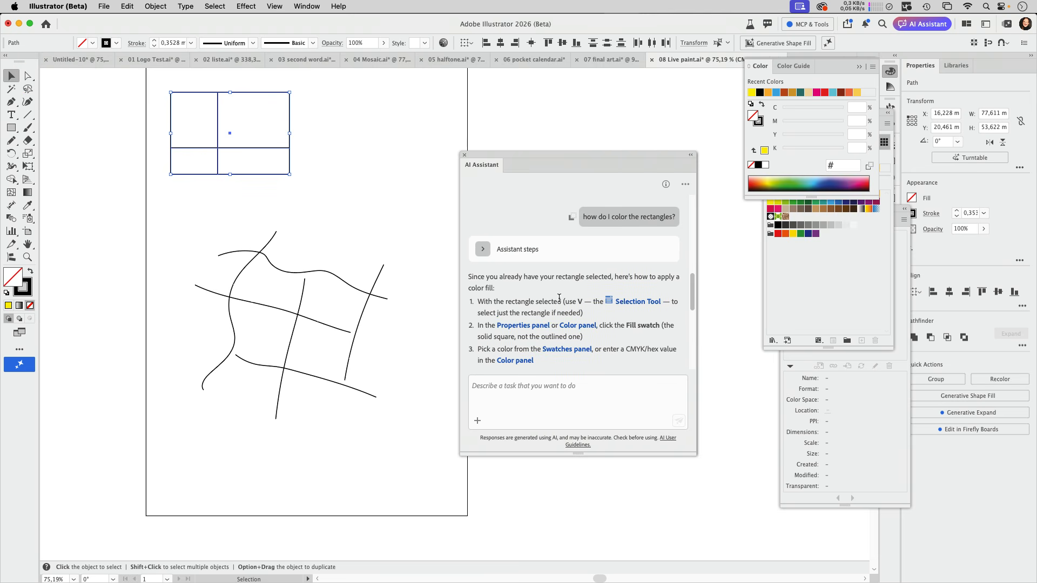
scroll(614, 322, "down", 3)
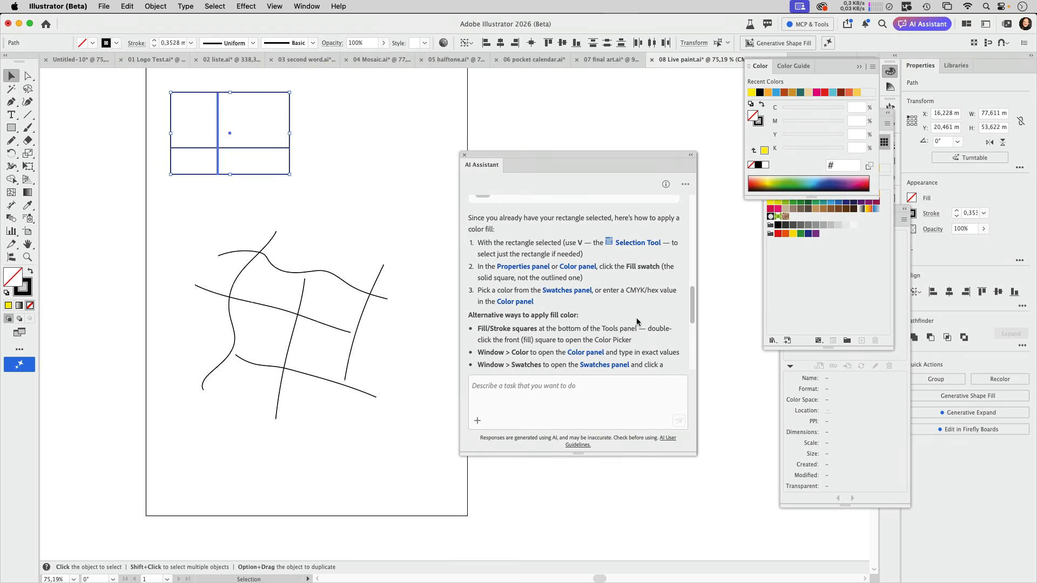
scroll(639, 323, "down", 3)
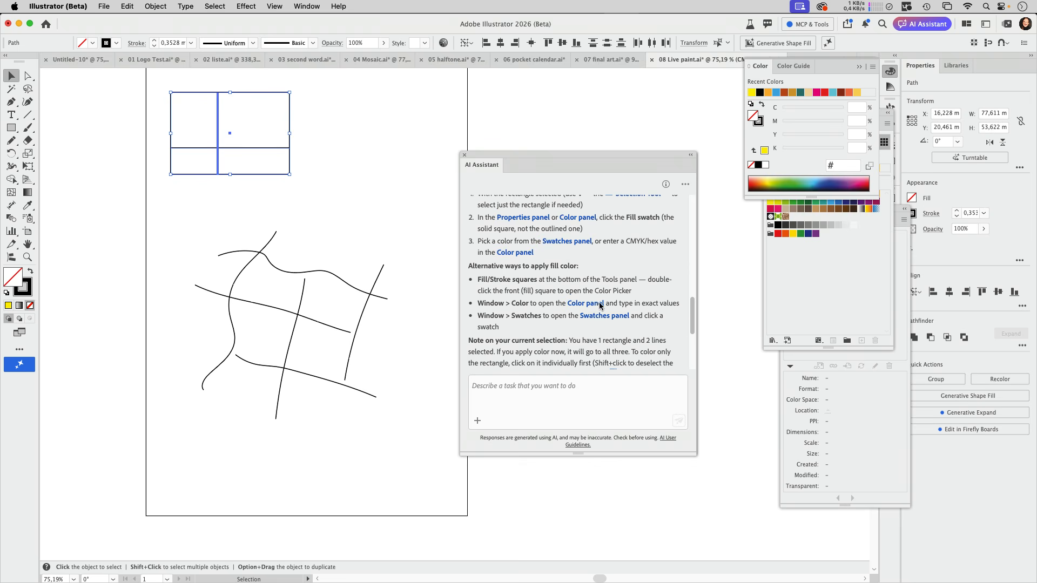
scroll(596, 306, "down", 1)
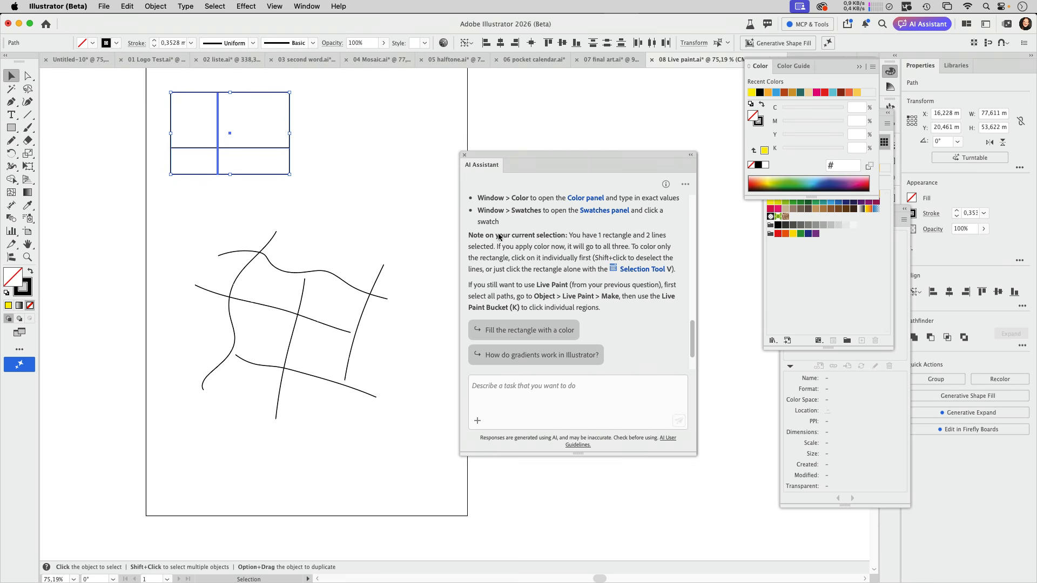
left_click(382, 154)
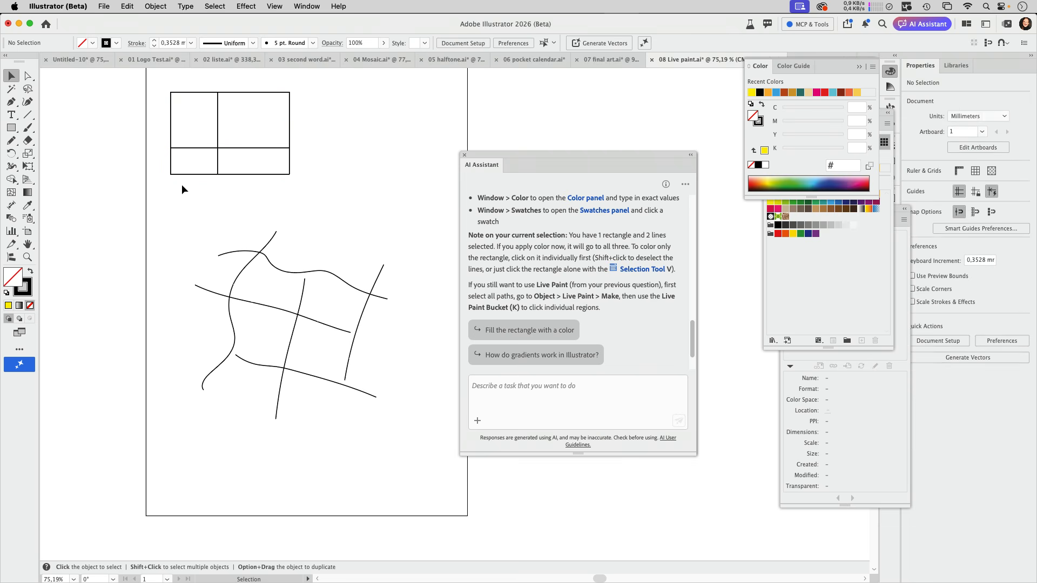
scroll(593, 268, "up", 2)
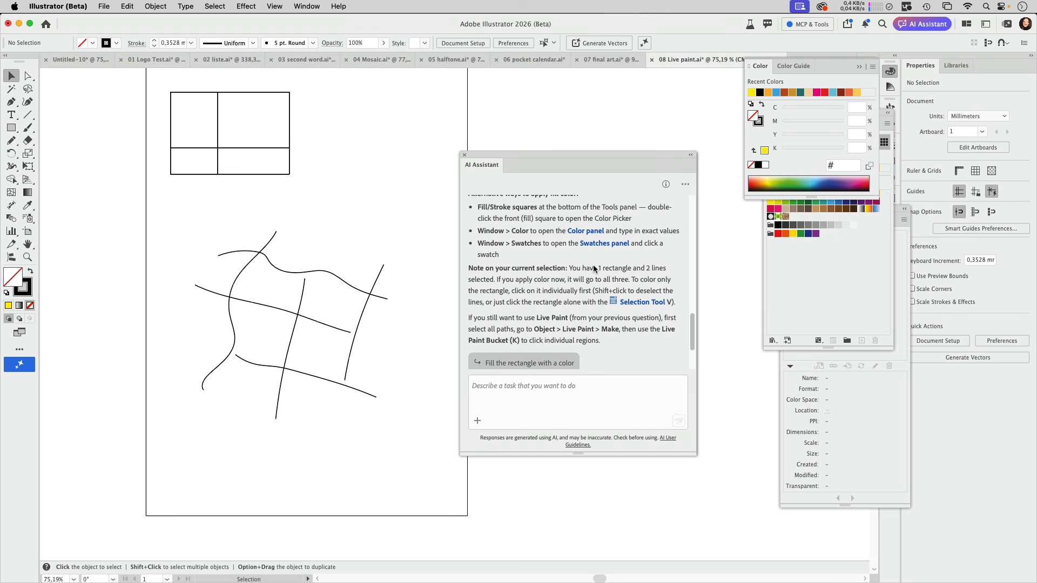
scroll(593, 268, "up", 10)
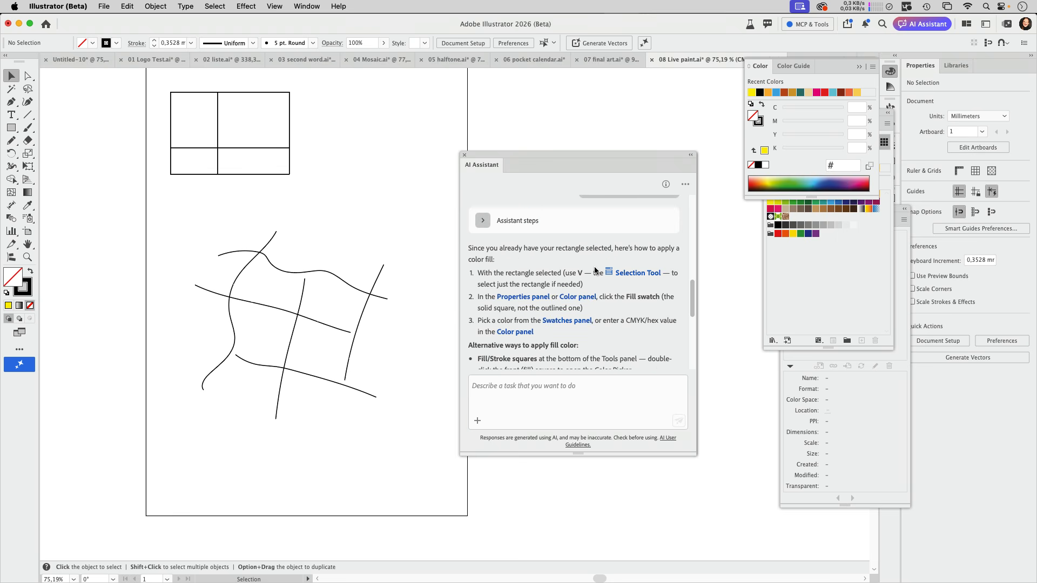
scroll(594, 270, "down", 5)
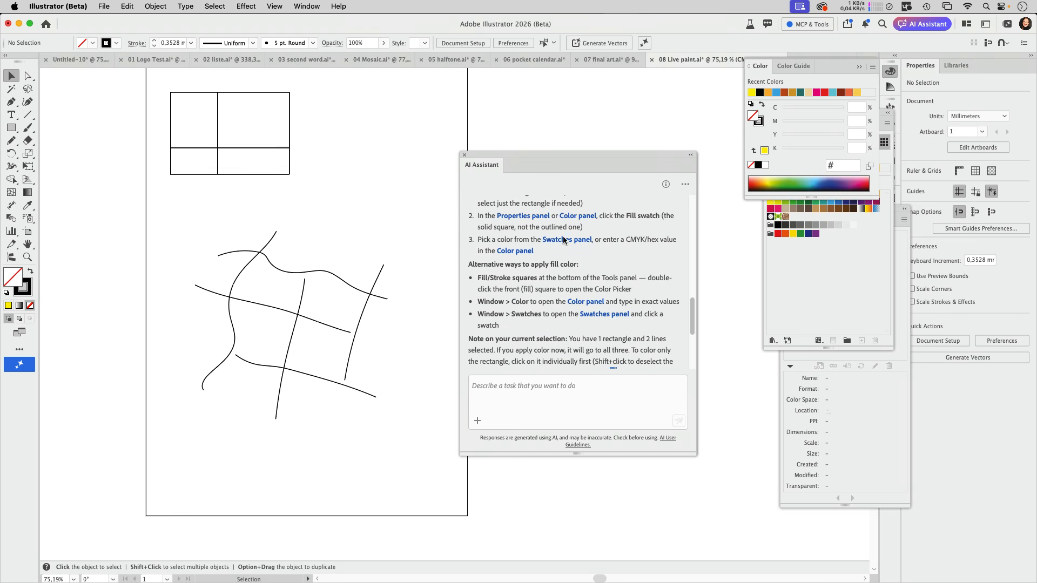
scroll(610, 320, "down", 5)
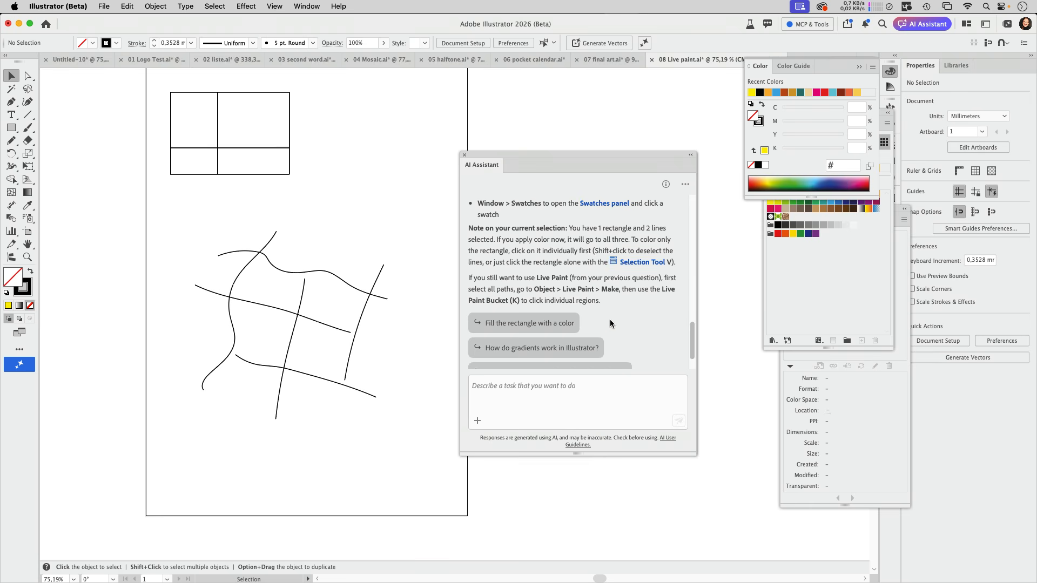
scroll(610, 322, "down", 1)
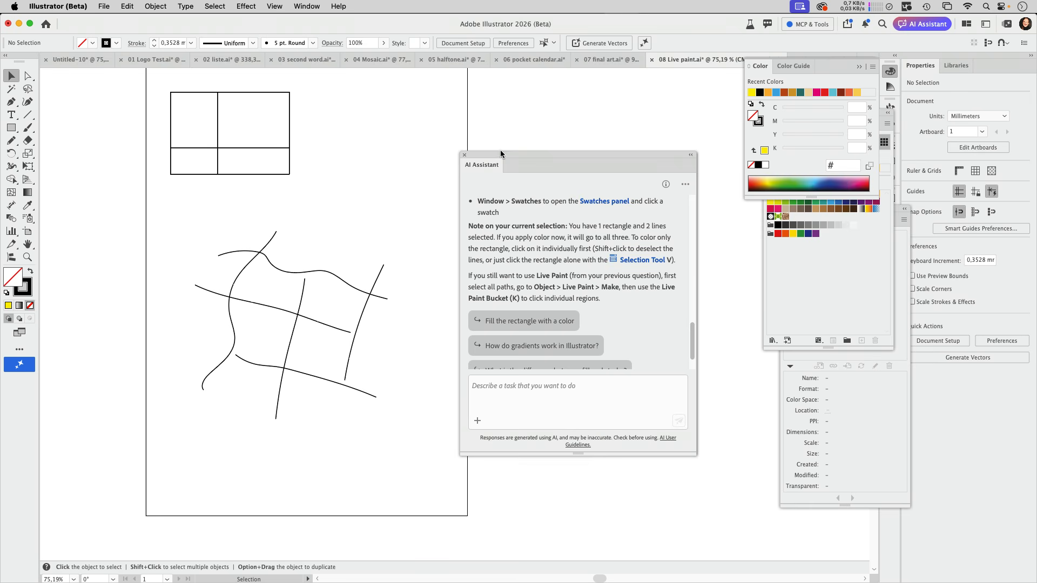
Step: Copy the prompt "what's the difference between compound paths and compound shapes?" from the TextEdit prompts document and submit it to the AI Assistant
left_click_drag(498, 156, 528, 191)
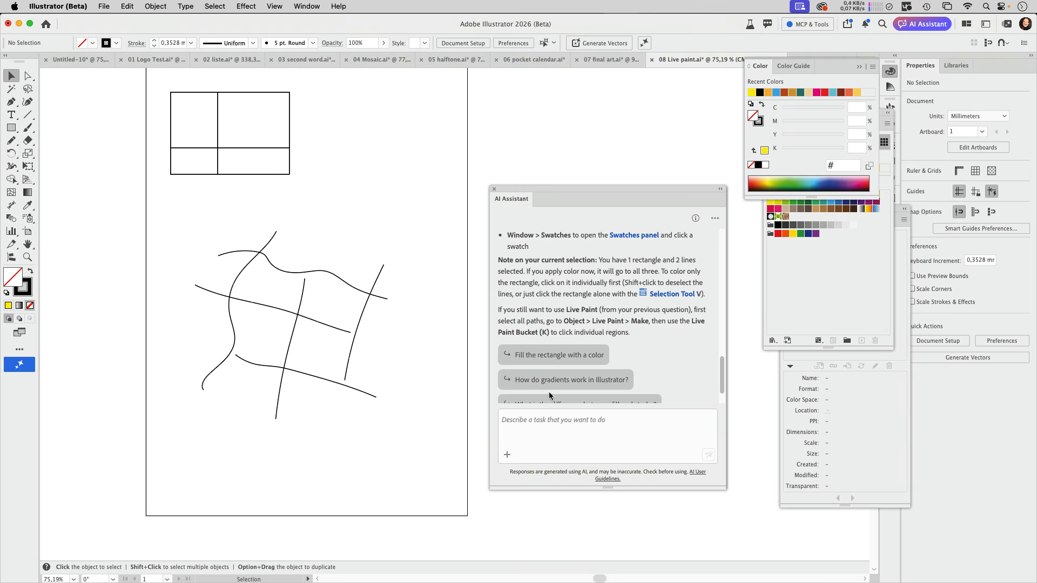
left_click(543, 570)
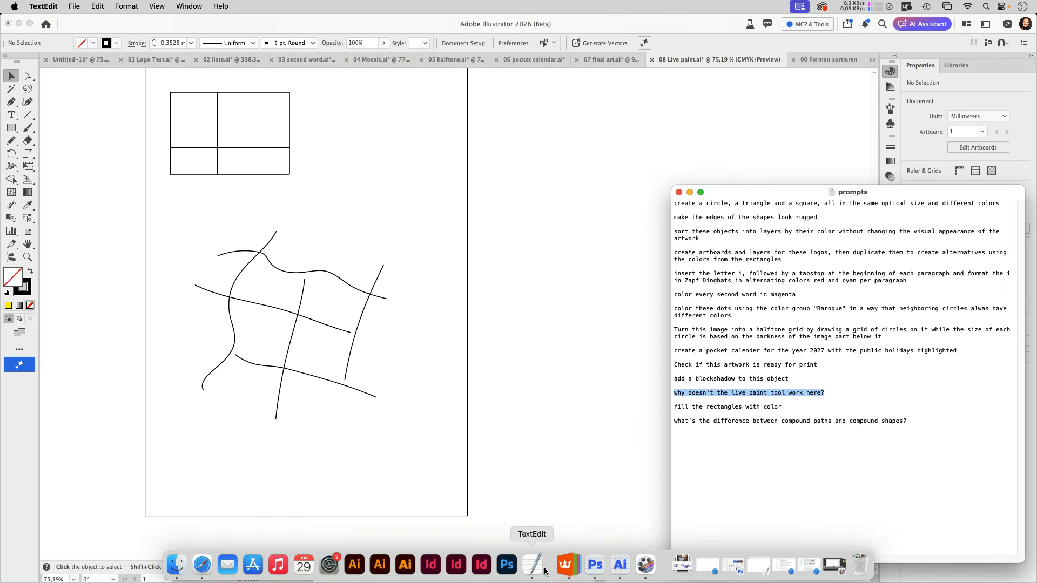
left_click_drag(672, 421, 907, 421)
key("super+c")
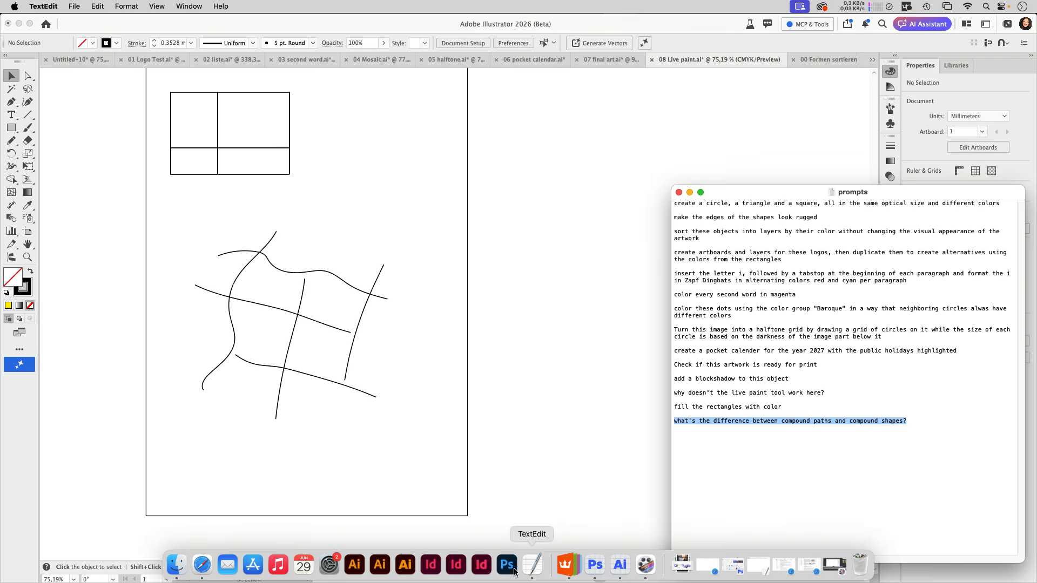
left_click(620, 565)
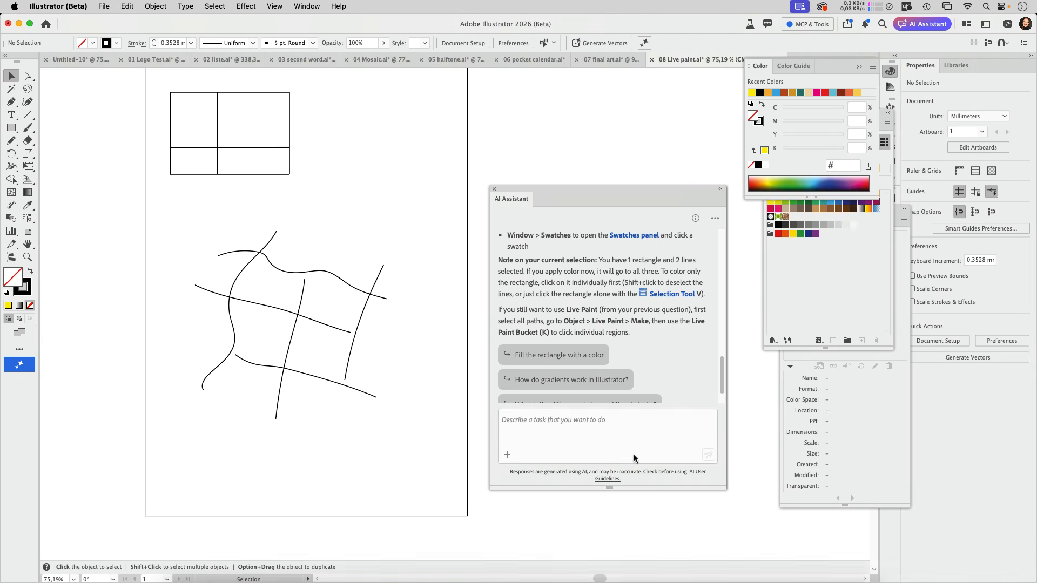
left_click(616, 440)
key("super+v")
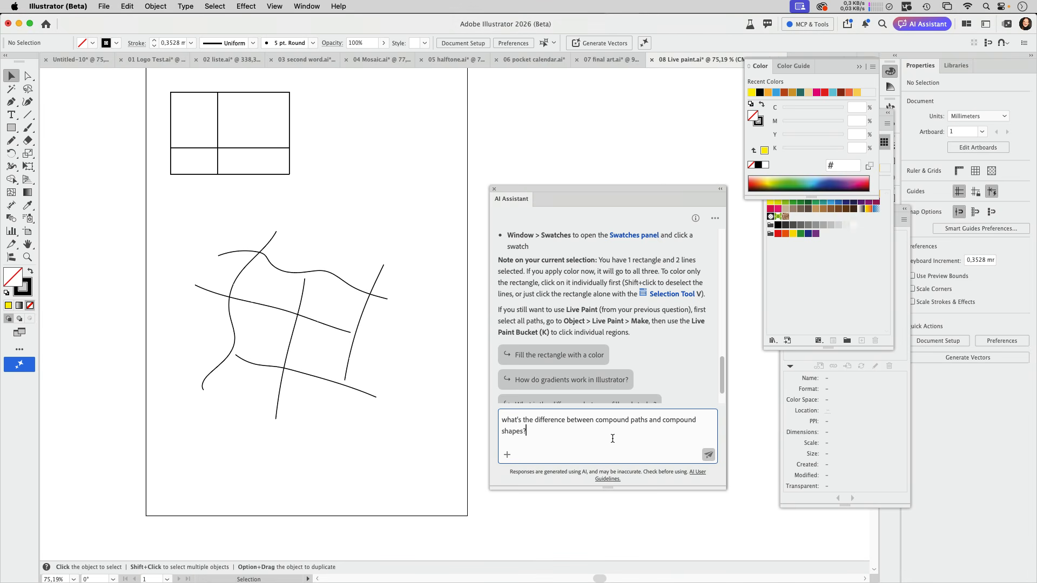
left_click(708, 454)
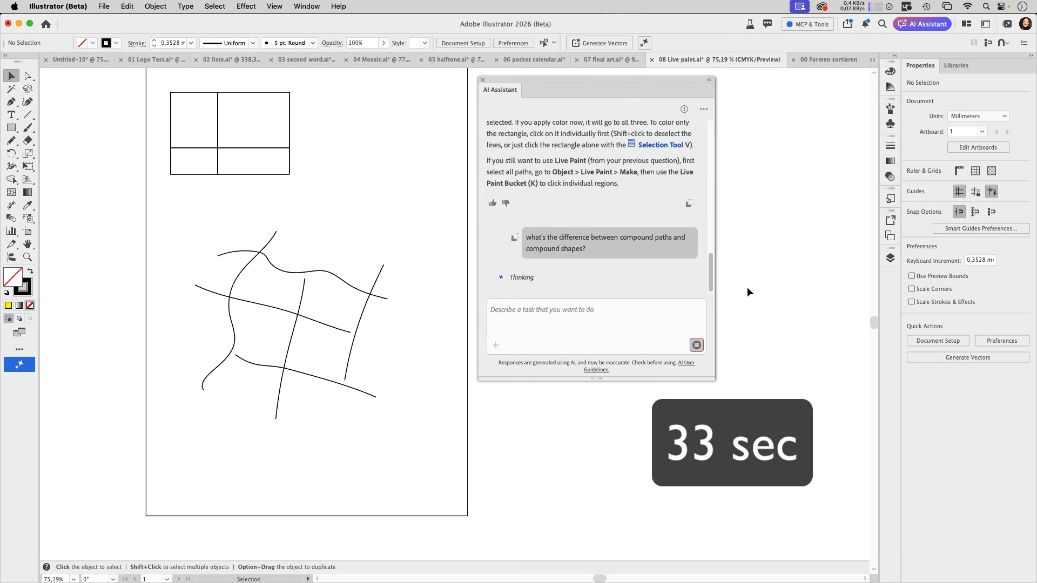
Step: Review the assistant's comparison of compound paths and compound shapes
scroll(658, 274, "down", 8)
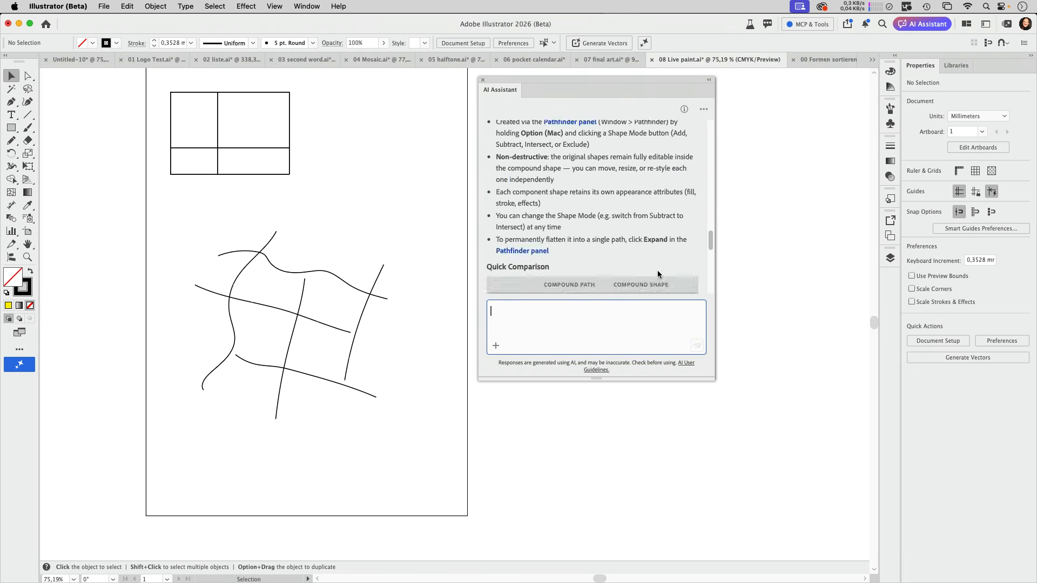
scroll(658, 274, "up", 6)
scroll(658, 274, "up", 2)
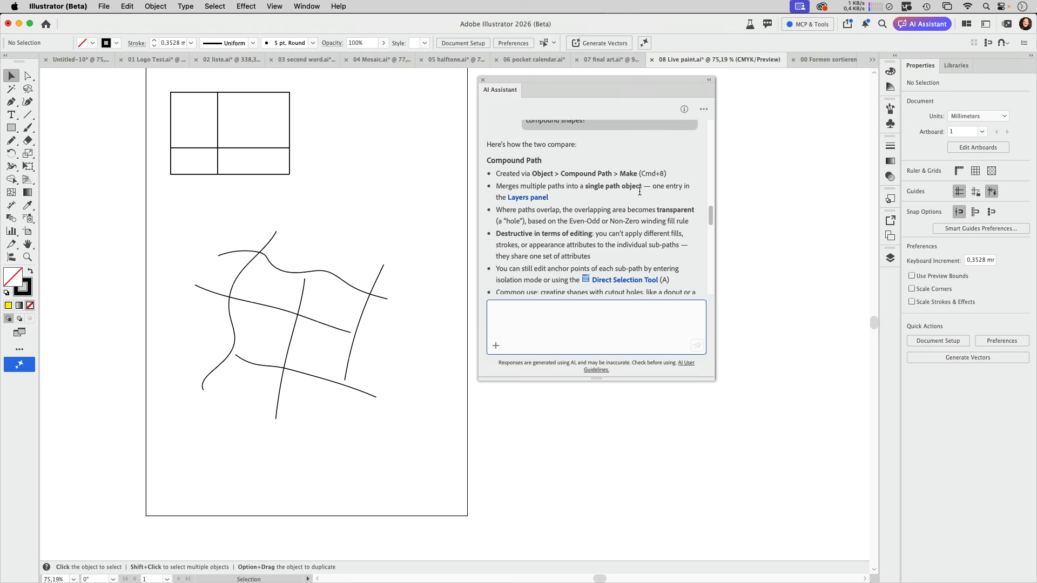
Step: Examine the Compound Path section of the assistant's answer, including the single path object, fill rule and destructive editing points
scroll(639, 192, "down", 3)
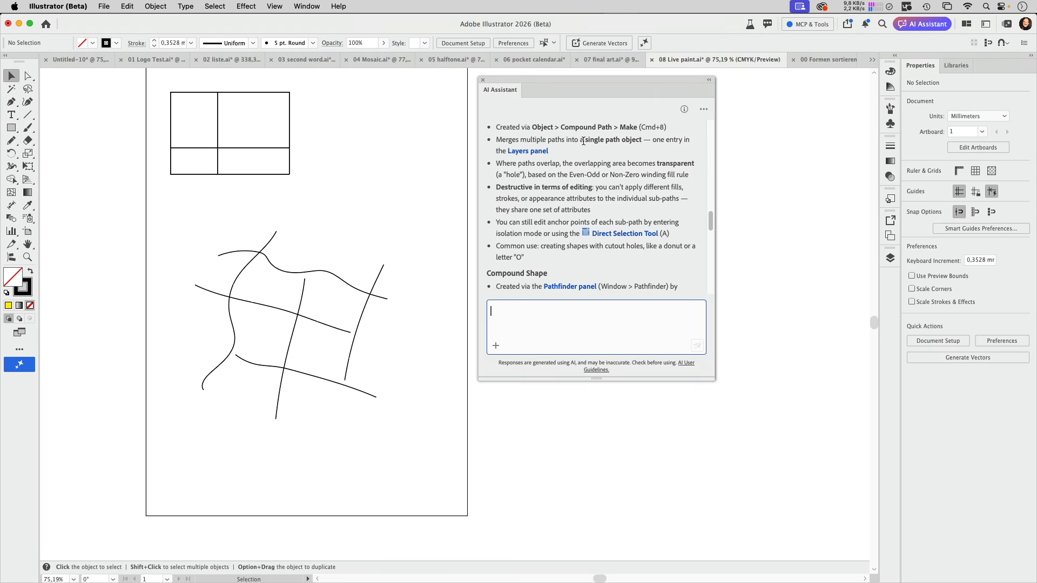
left_click_drag(583, 141, 614, 140)
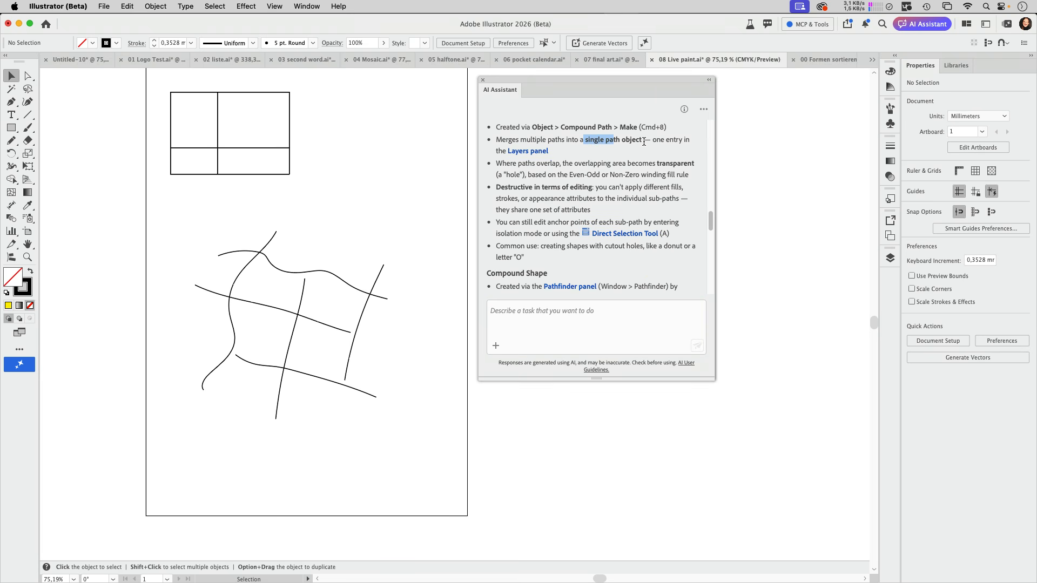
left_click(605, 173)
left_click_drag(564, 173, 656, 180)
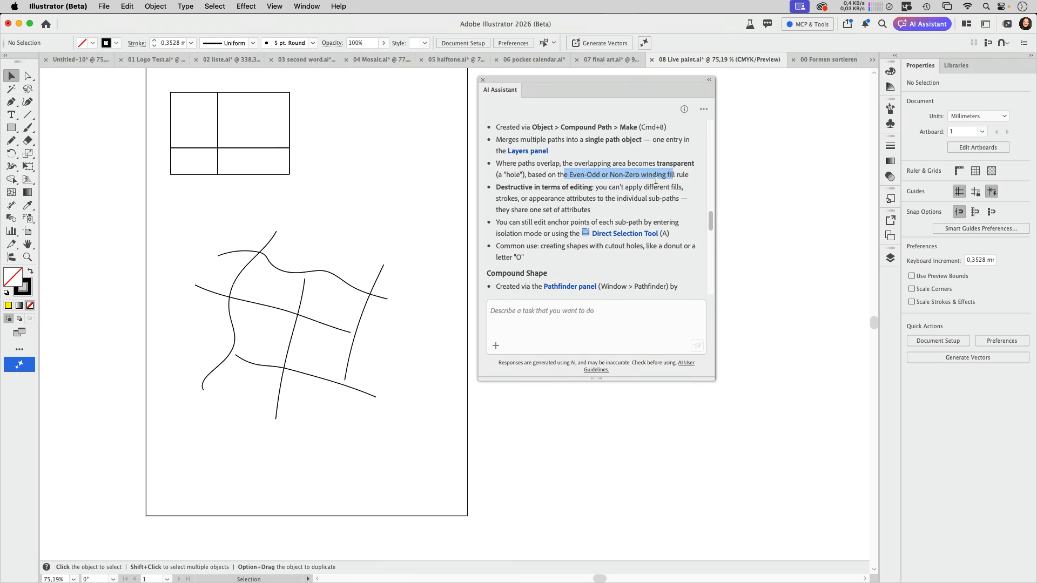
scroll(594, 171, "down", 3)
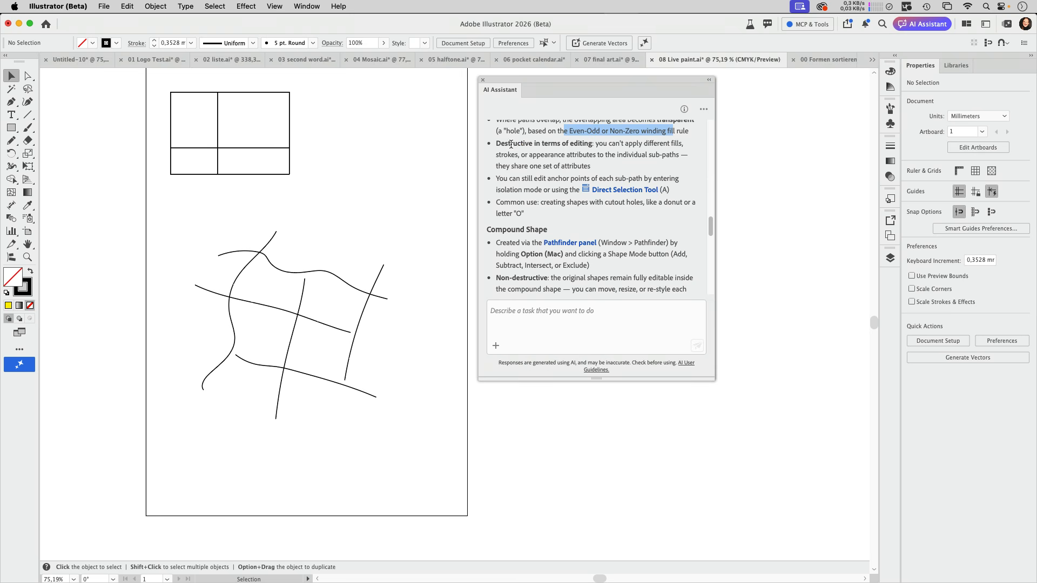
left_click_drag(511, 144, 593, 162)
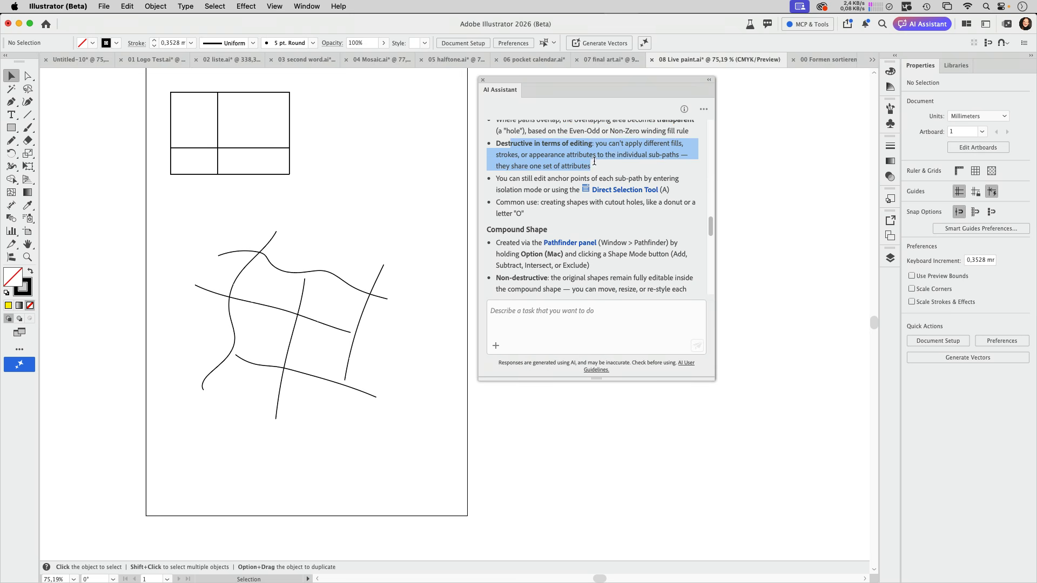
left_click(616, 156)
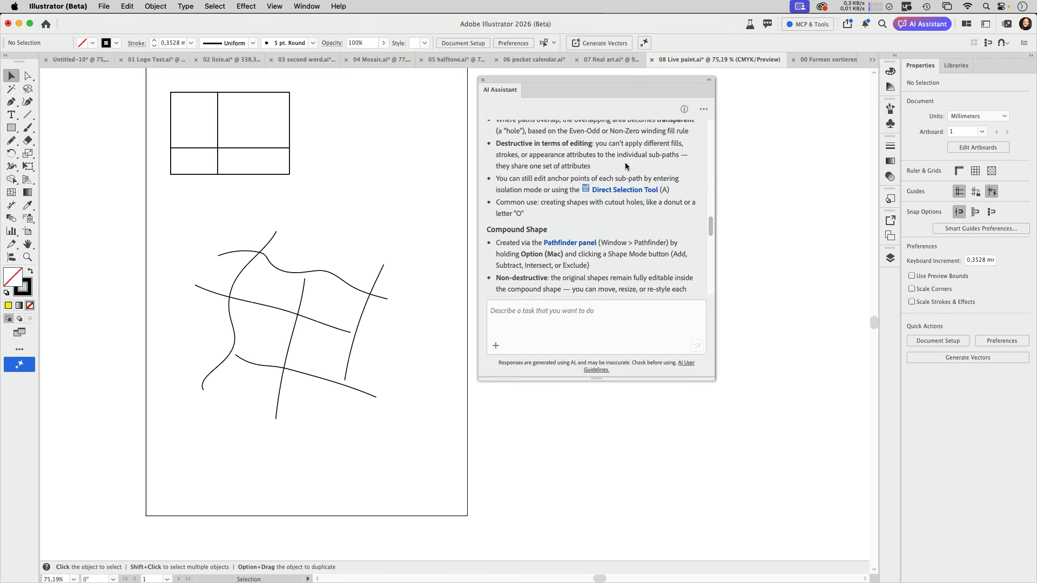
Step: Read the Compound Shape section, its note on appearance attributes, and the Quick Comparison table, checking them against the compound path points
scroll(590, 189, "down", 2)
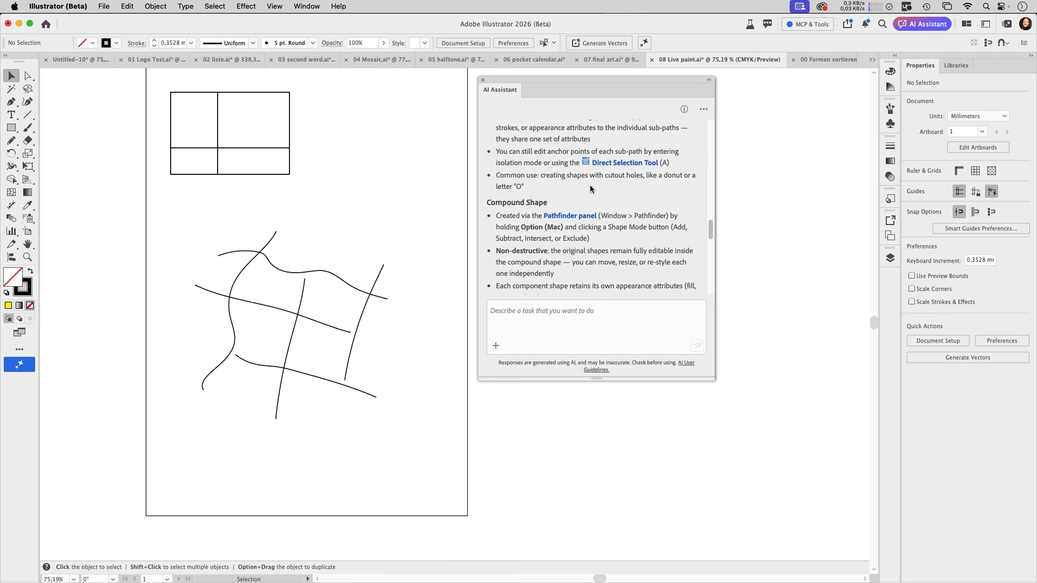
scroll(604, 206, "down", 3)
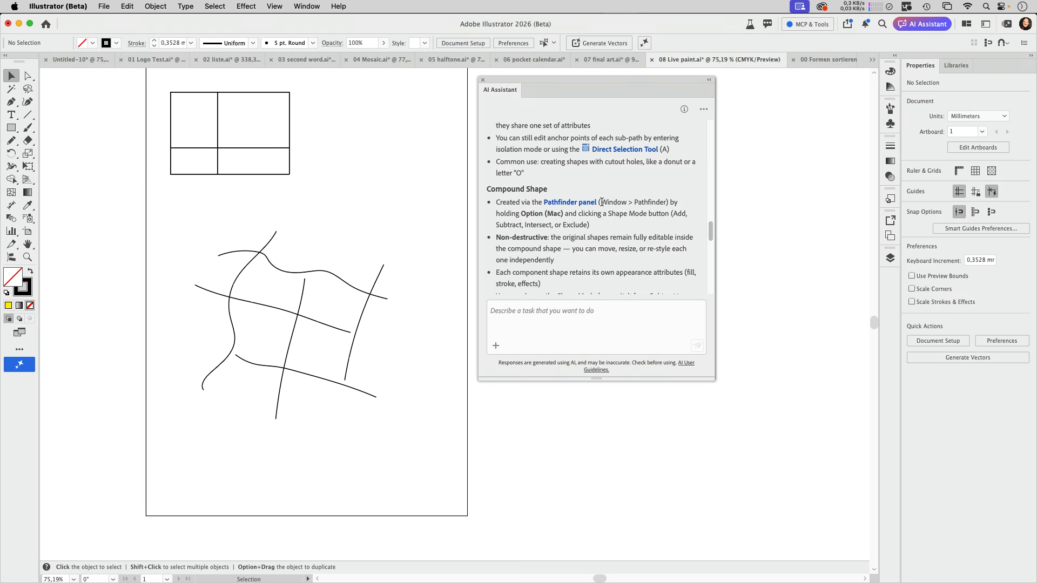
scroll(603, 205, "down", 2)
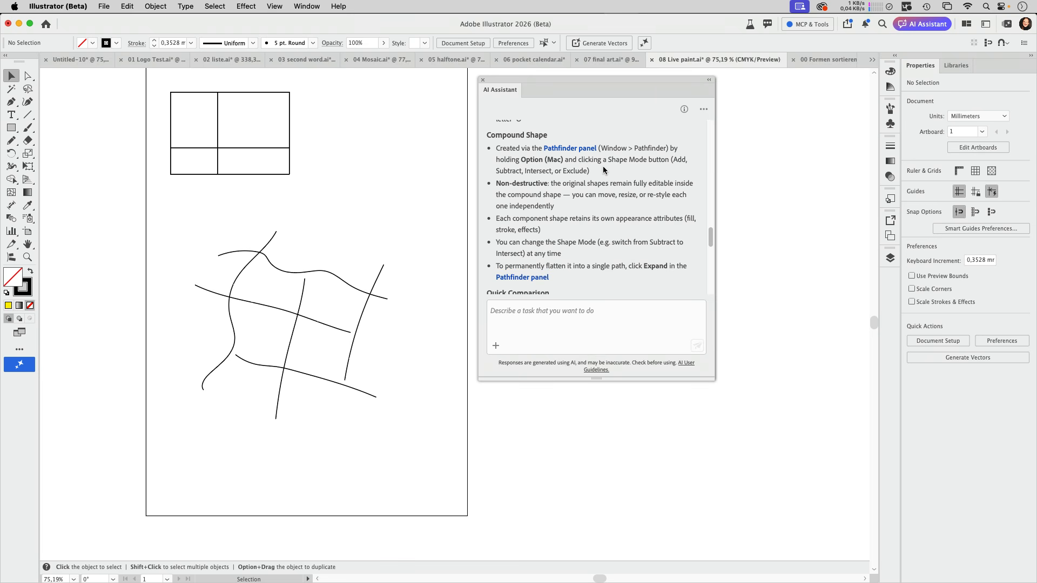
scroll(594, 178, "down", 1)
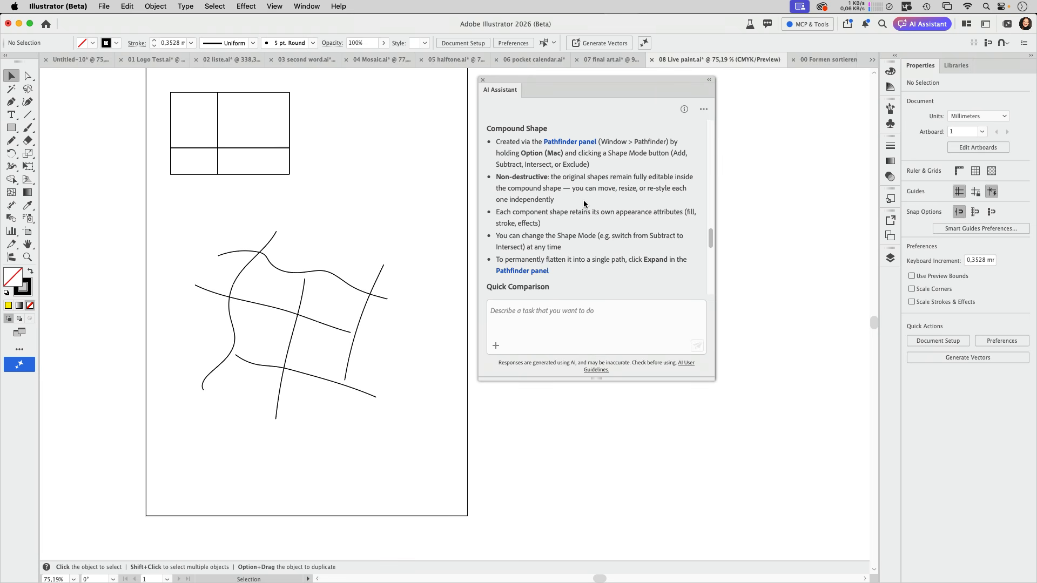
scroll(576, 185, "down", 1)
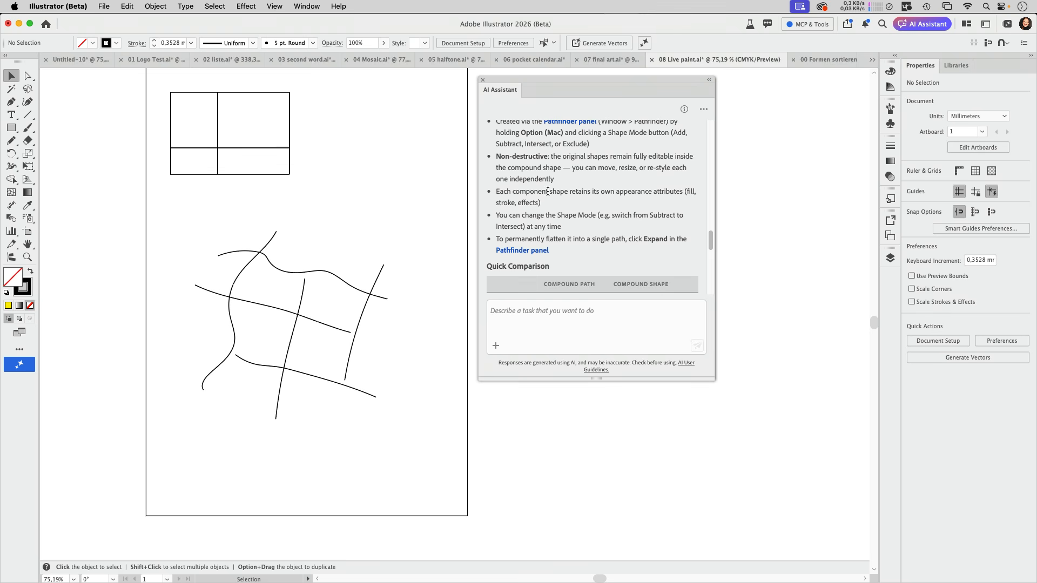
left_click_drag(615, 192, 585, 199)
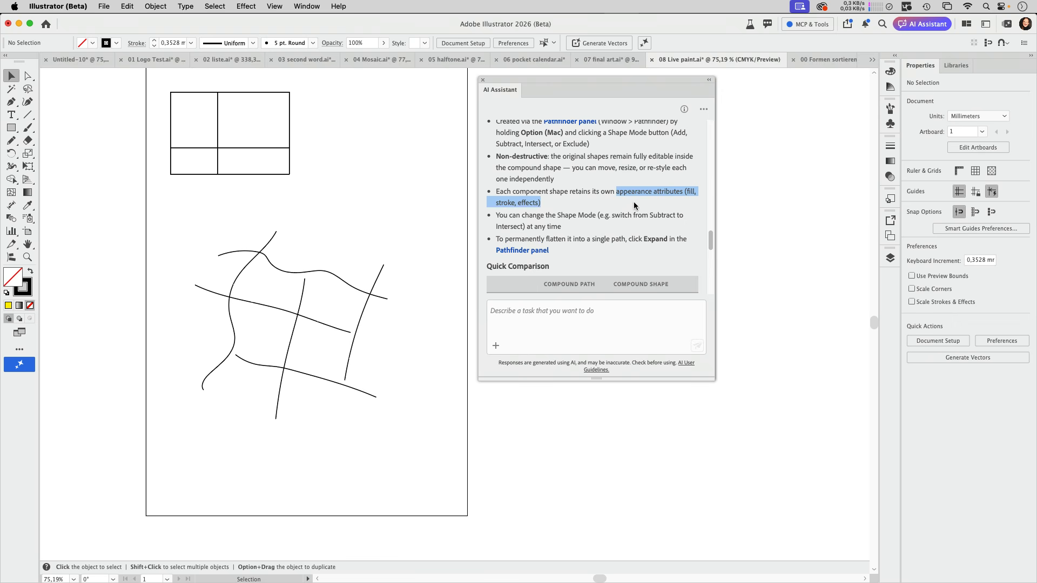
double_click(532, 204)
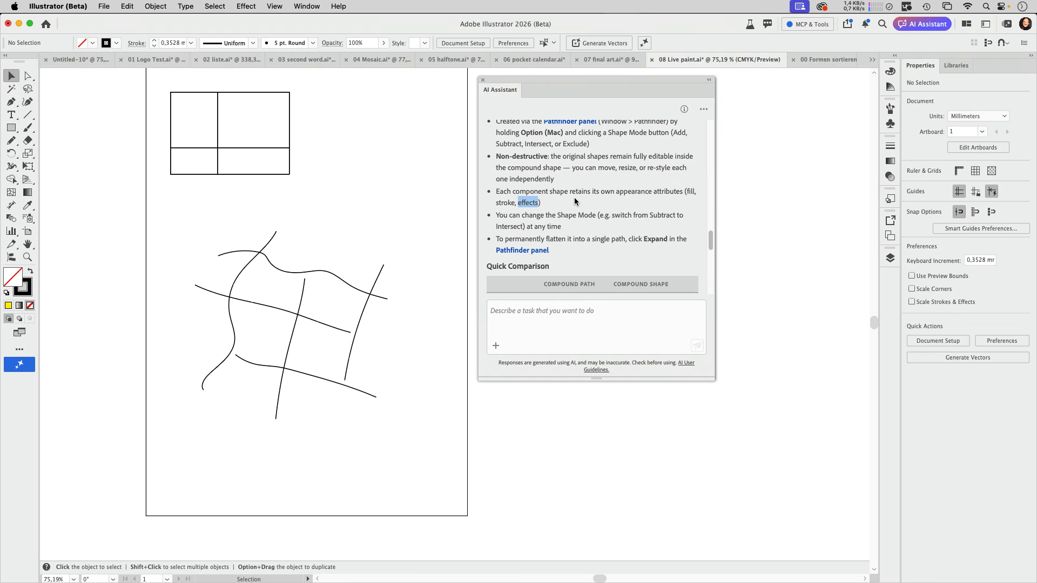
scroll(520, 193, "down", 1)
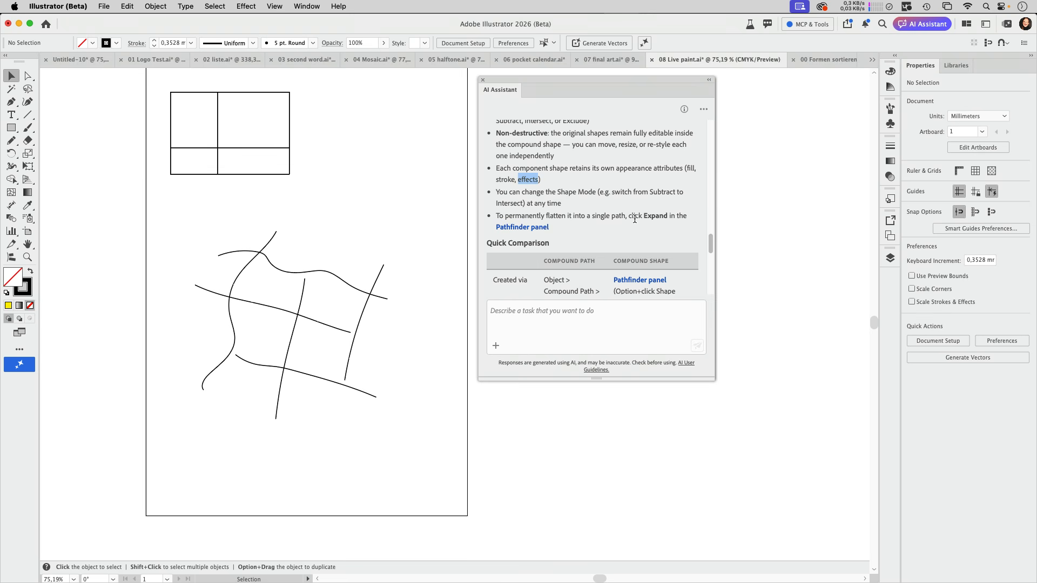
scroll(634, 219, "down", 1)
scroll(635, 219, "down", 8)
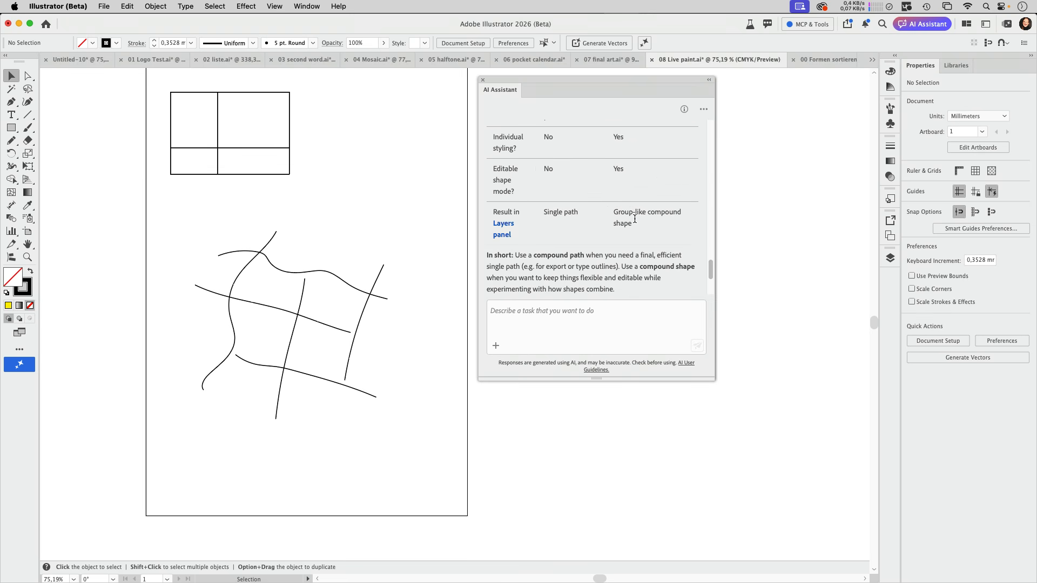
scroll(634, 218, "down", 2)
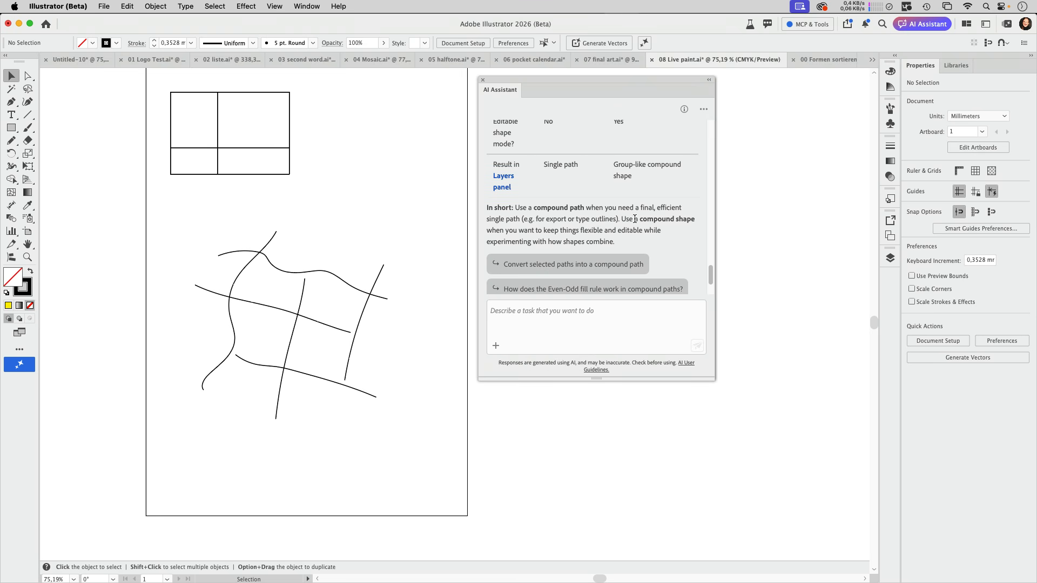
scroll(644, 228, "up", 10)
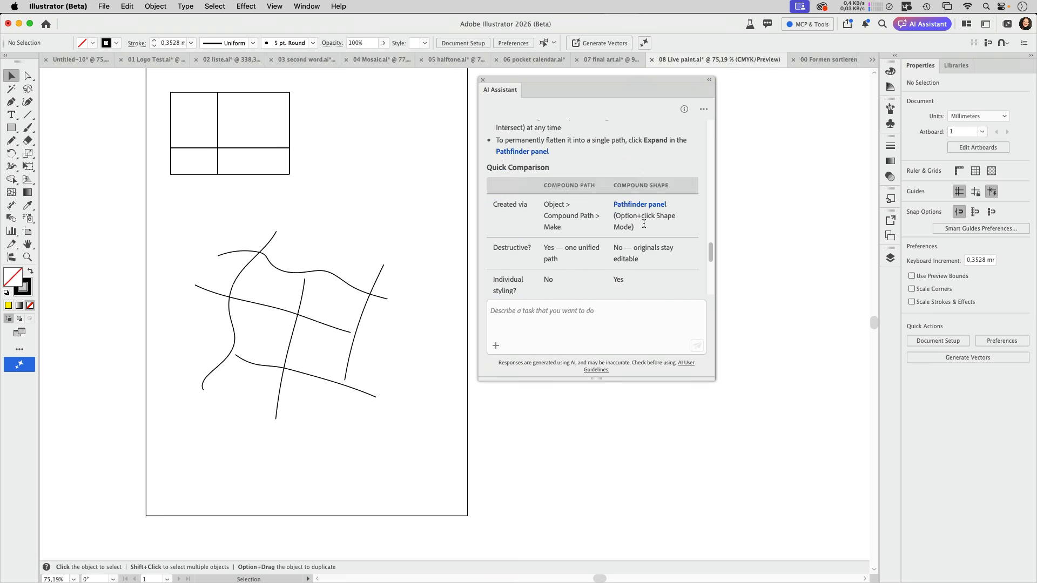
left_click(646, 228)
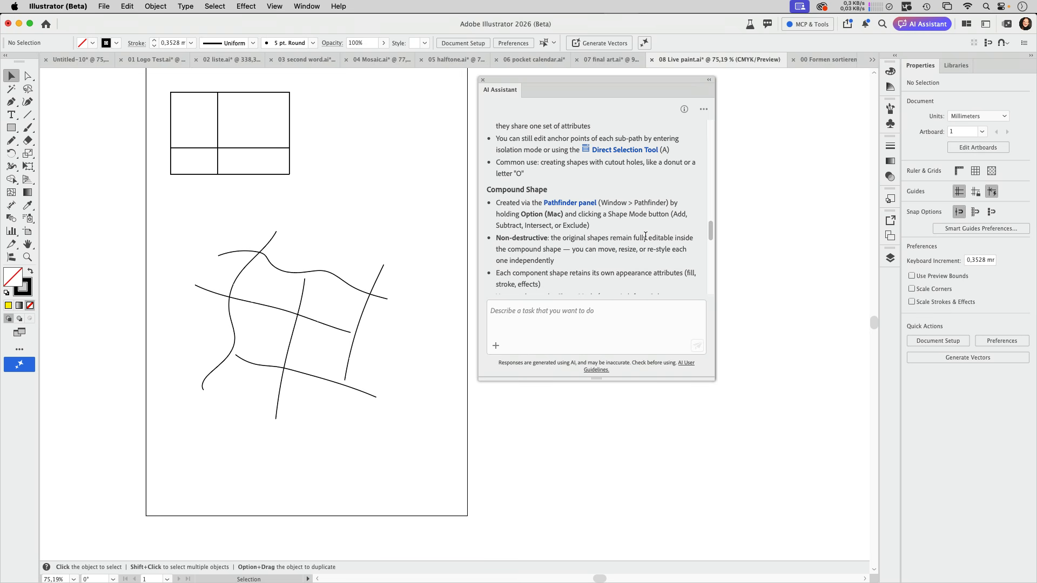
scroll(648, 239, "up", 3)
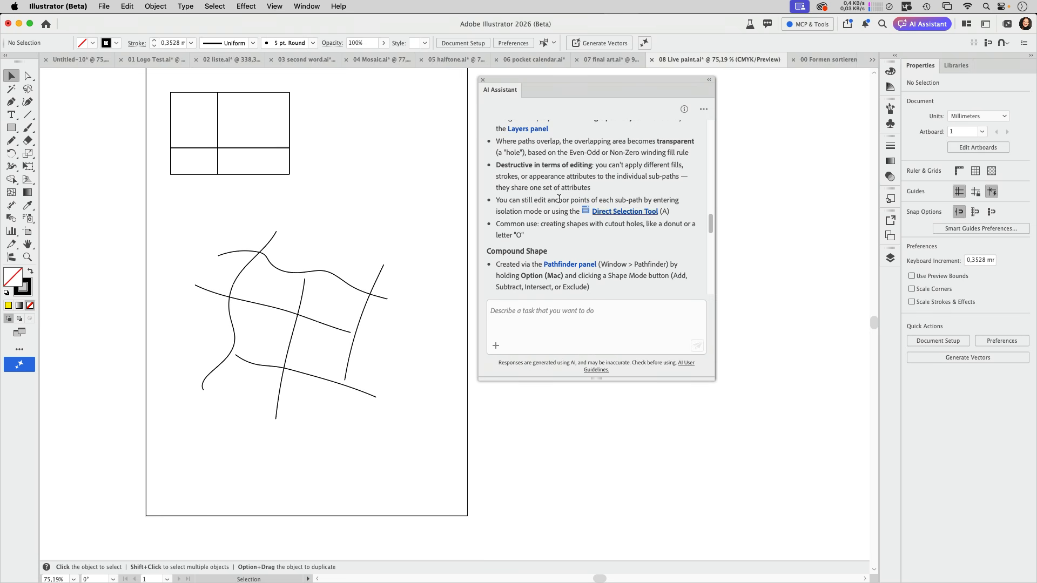
Step: Switch to the 01 Logo Test document, move the AI Assistant panel clear of the logos and revert the file to its saved version
left_click(154, 60)
left_click_drag(553, 79, 733, 88)
left_click(104, 7)
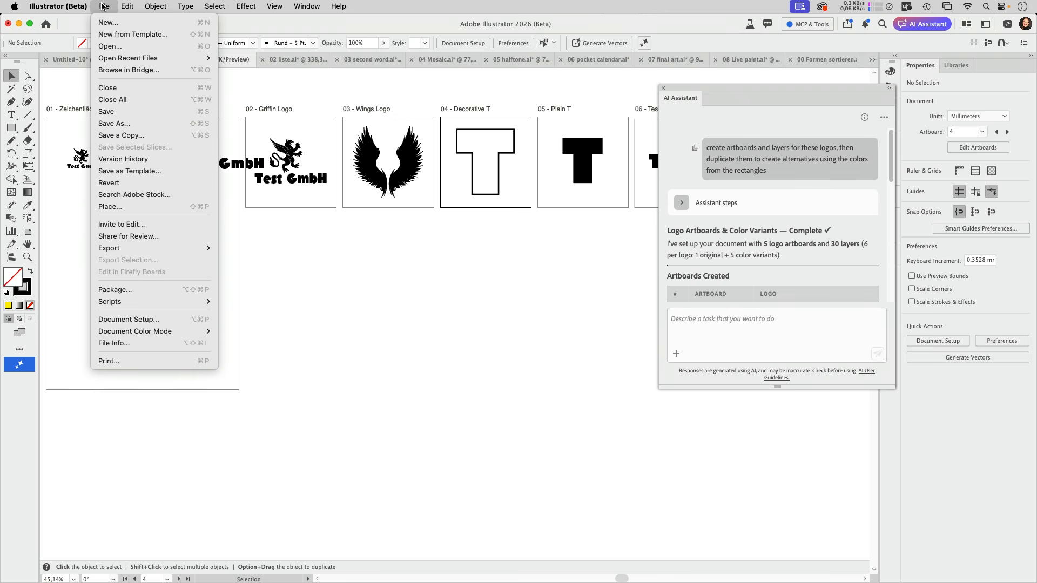
left_click(124, 189)
left_click(623, 324)
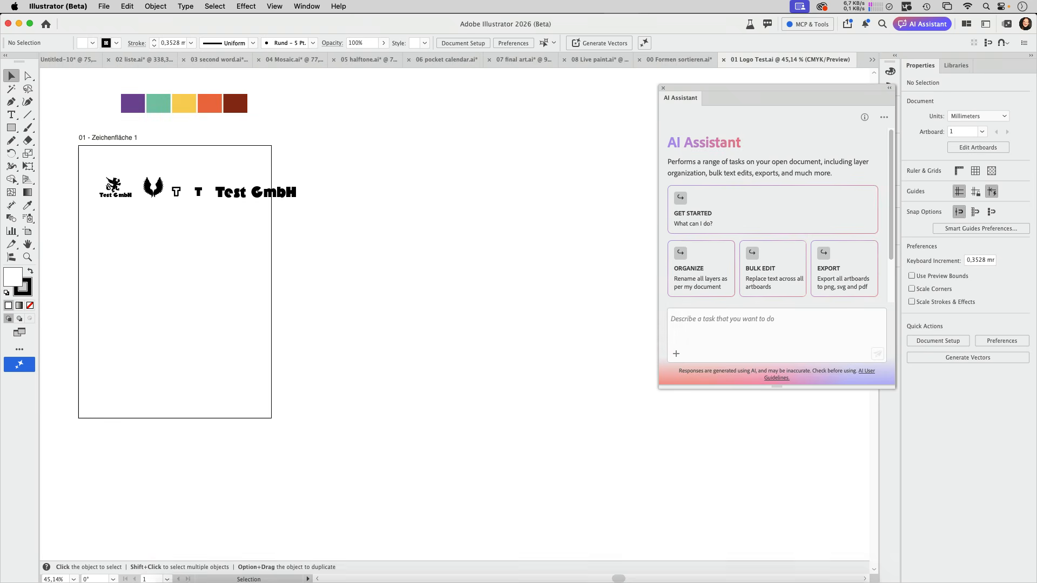
Step: Copy the prompt "create artboards and layers for these logos, then duplicate them to create alternatives using the colors from the rectangles" from TextEdit into the AI Assistant
left_click(532, 567)
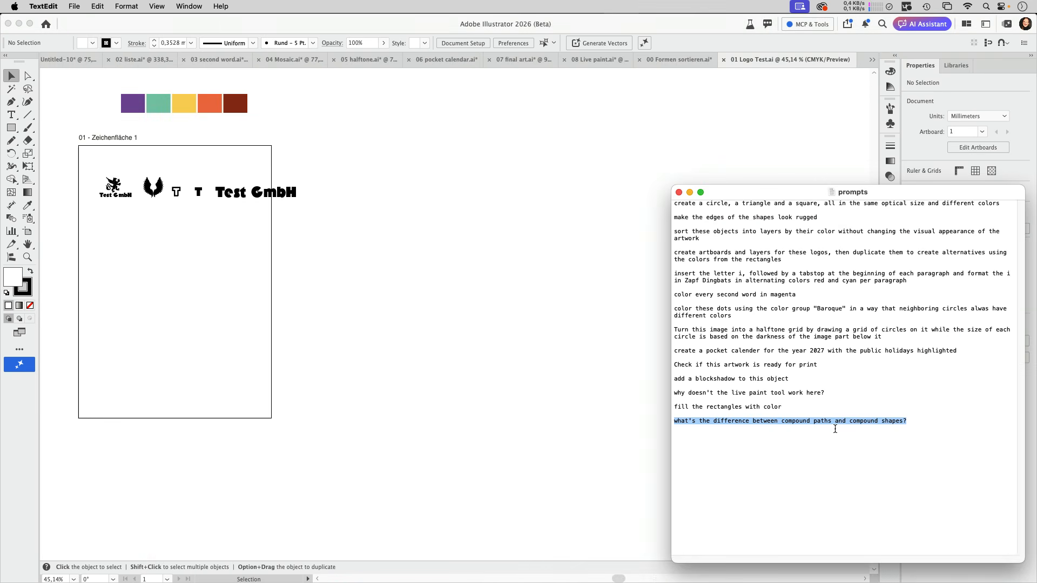
triple_click(784, 259)
key("super+c")
left_click(503, 371)
left_click(721, 334)
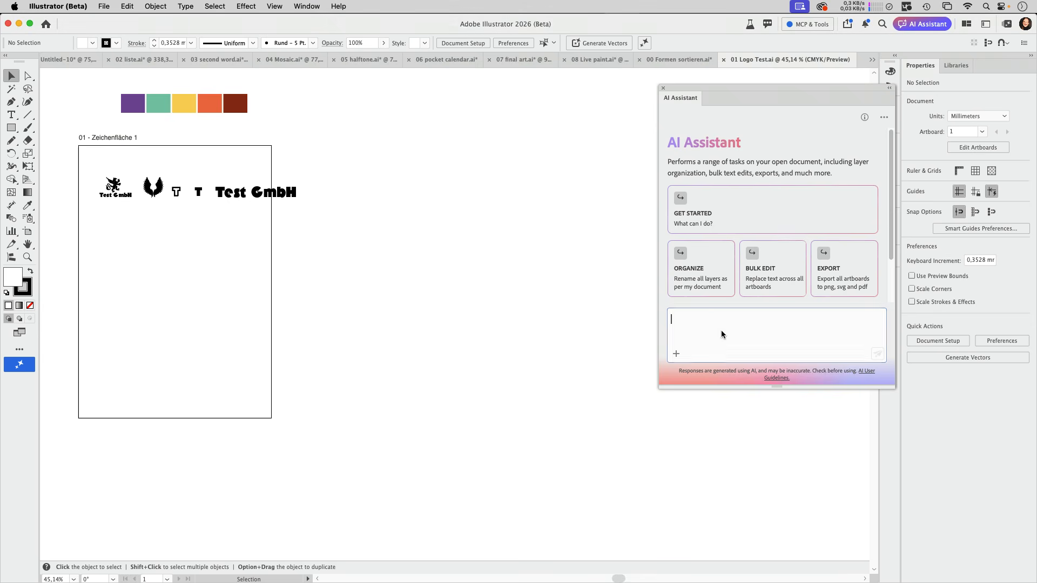
key("super+v")
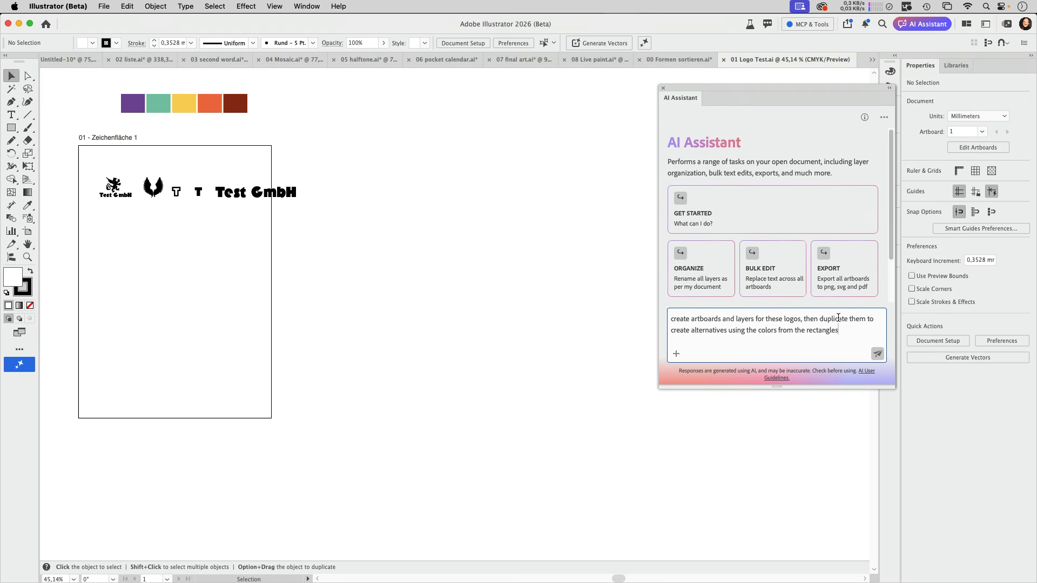
Step: Insert "and arrange them into a grid" after "duplicate them" in the prompt, and make the AI Assistant panel taller and place it nearer the artwork
left_click(864, 318)
type("and arrange them into a grid")
left_click_drag(778, 387, 780, 436)
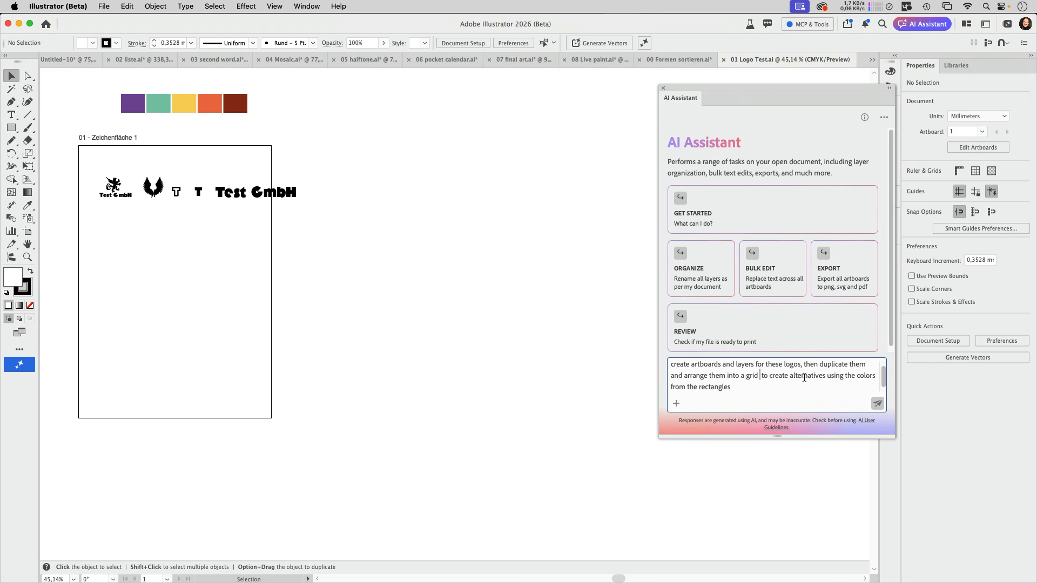
left_click_drag(809, 85, 653, 82)
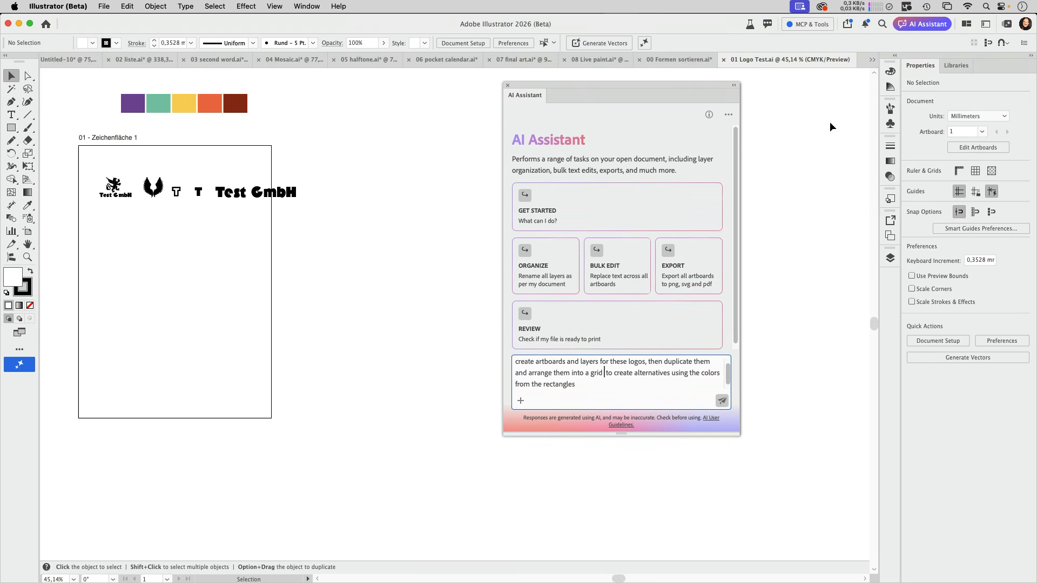
Step: Delete the image object from layer Ebene 1
left_click(890, 258)
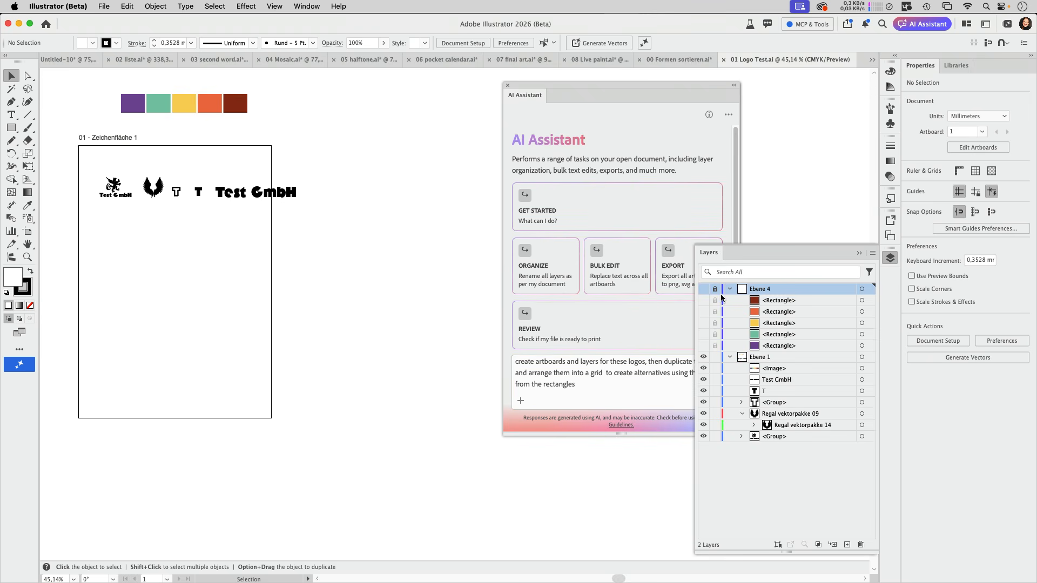
left_click(805, 371)
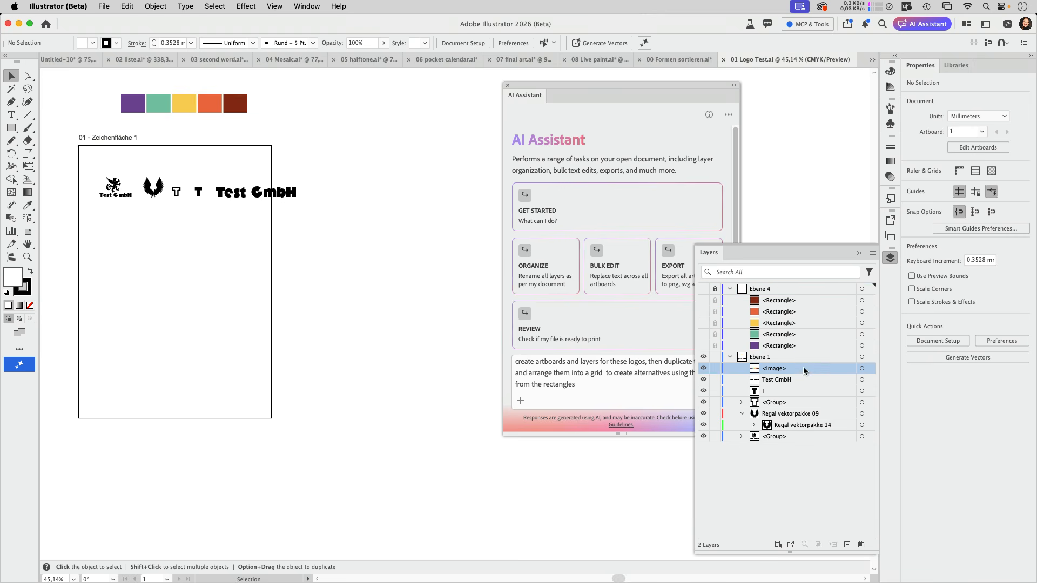
left_click(862, 368)
key("Delete")
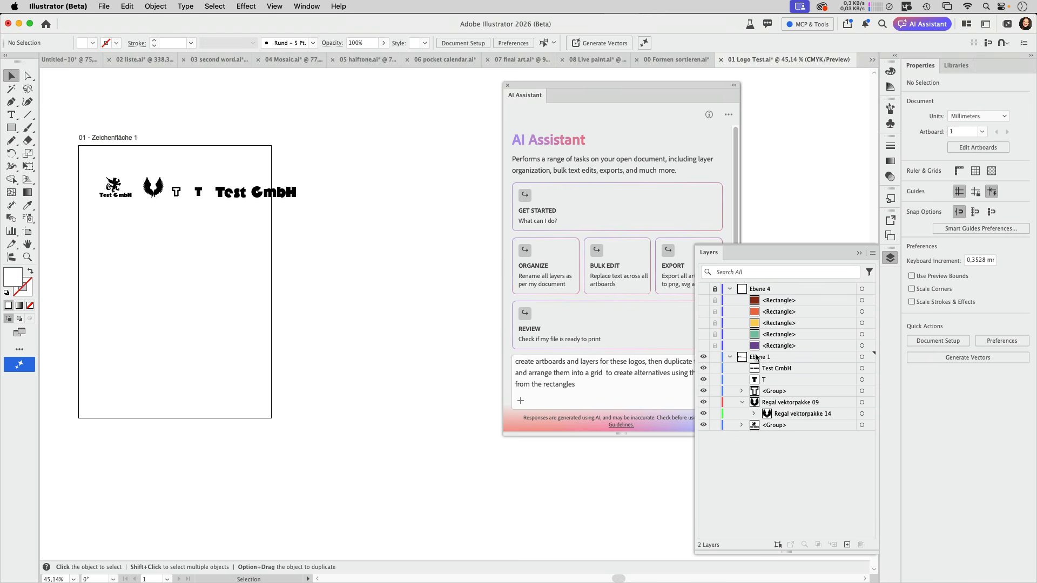
Step: Unlock and show layer Ebene 4 with the color rectangles, and submit the edited logo prompt to the AI Assistant
left_click(715, 289)
left_click(703, 289)
left_click(580, 367)
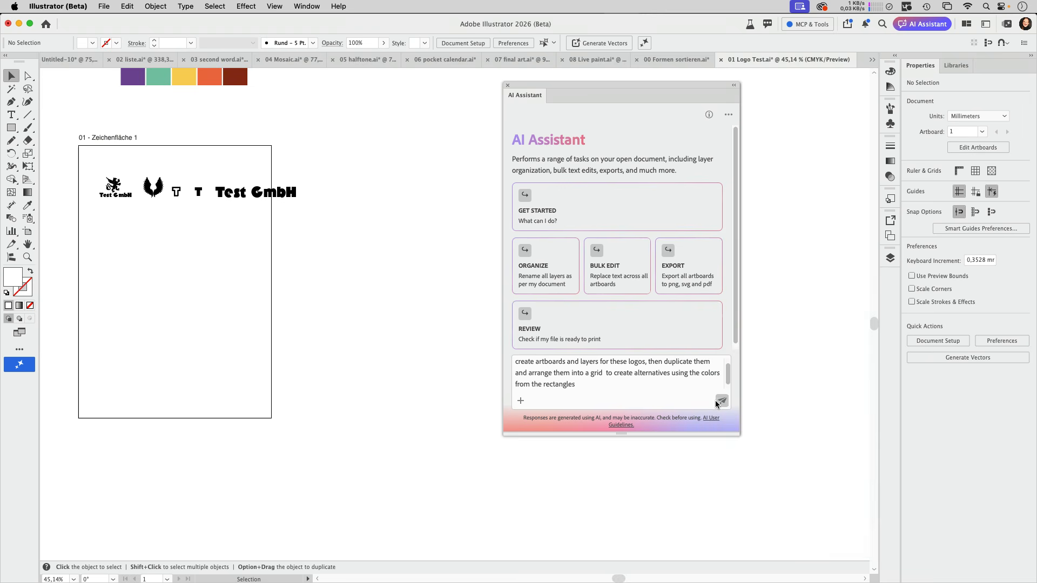
left_click(721, 400)
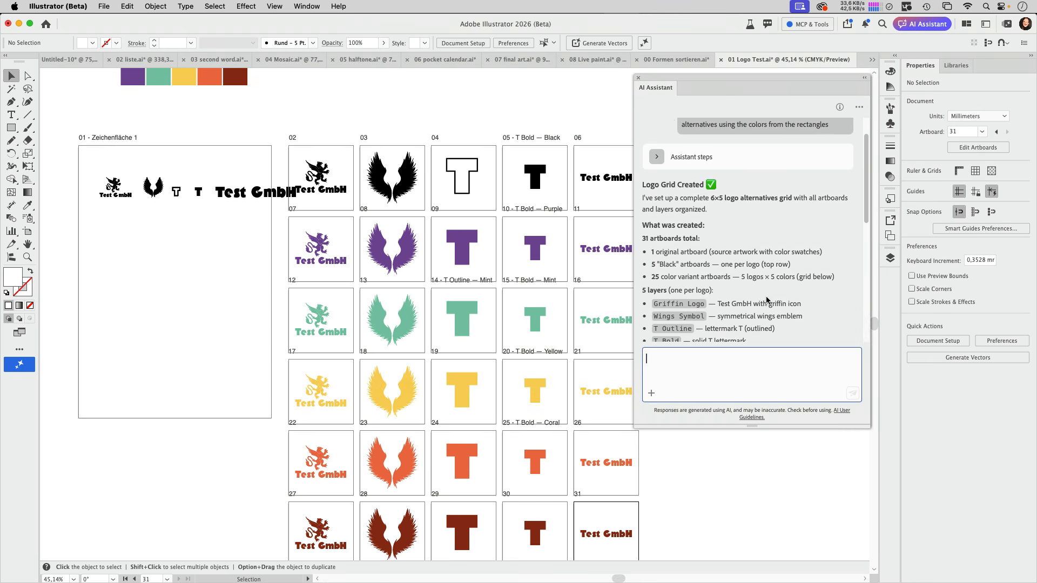
Step: Review the assistant's summary of the logo grid and inspect the document's layer structure with Ebene 4 collapsed
scroll(767, 296, "down", 10)
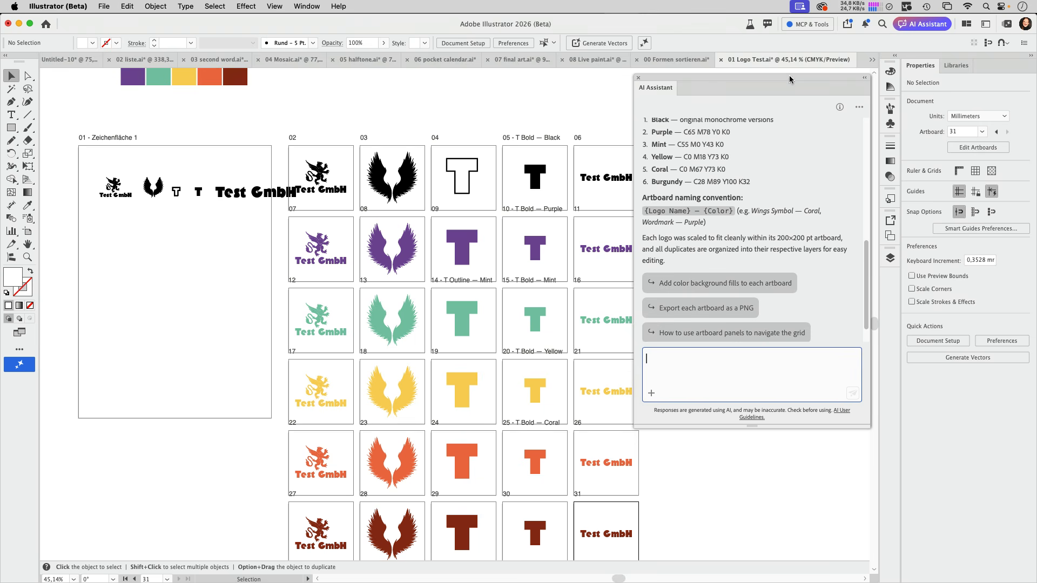
left_click_drag(789, 79, 717, 67)
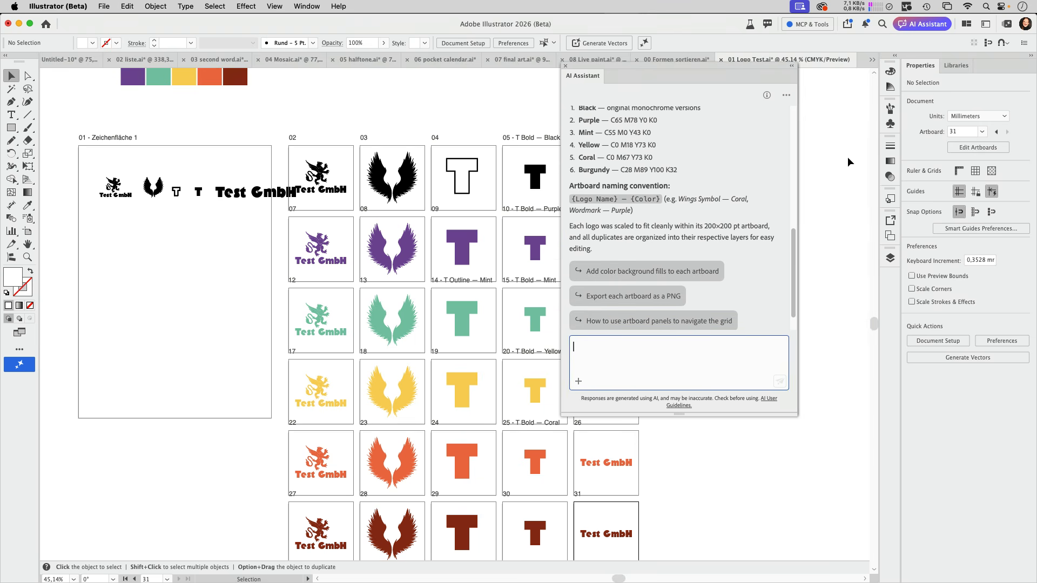
left_click(892, 262)
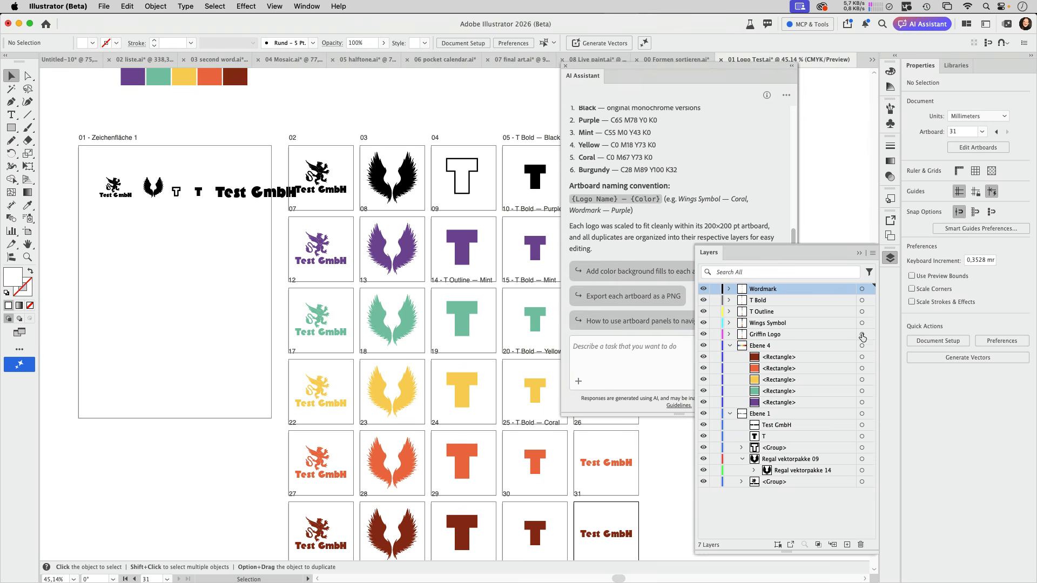
left_click(731, 346)
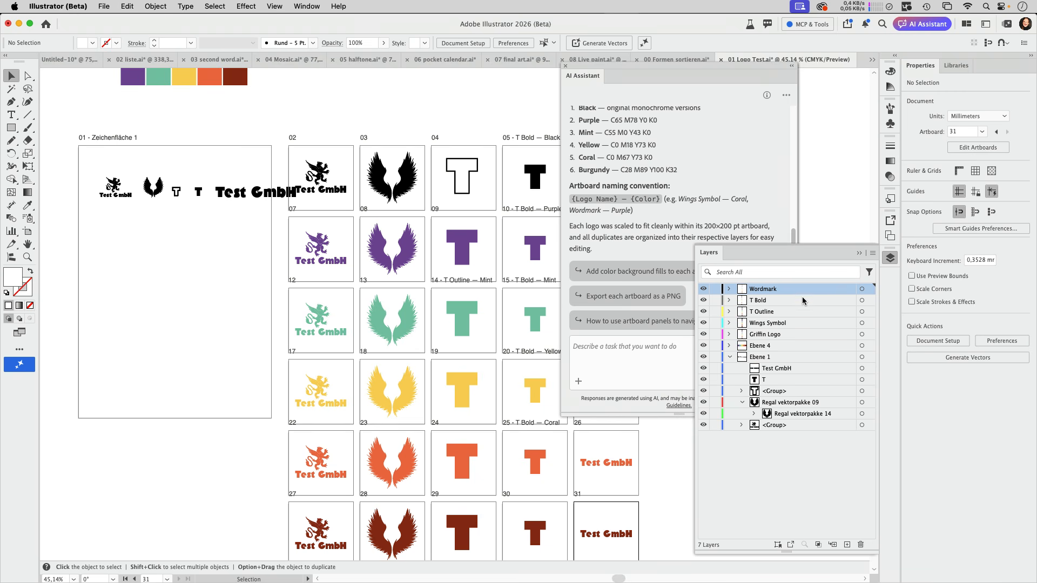
Step: Inspect the contents of the Griffin Logo layer, and clear the Layers and AI Assistant panels away from the logo grid
left_click(729, 334)
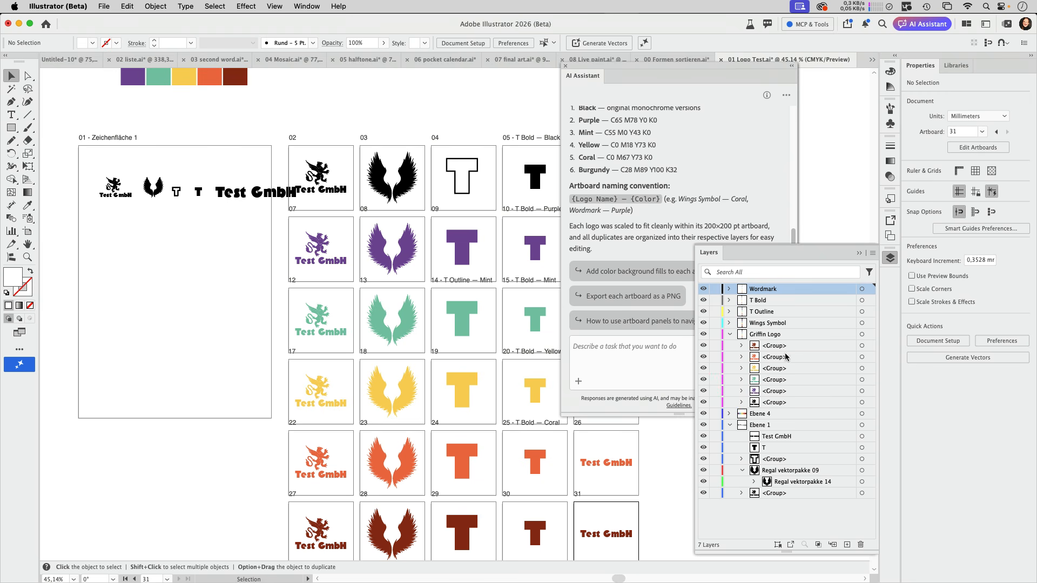
left_click(730, 335)
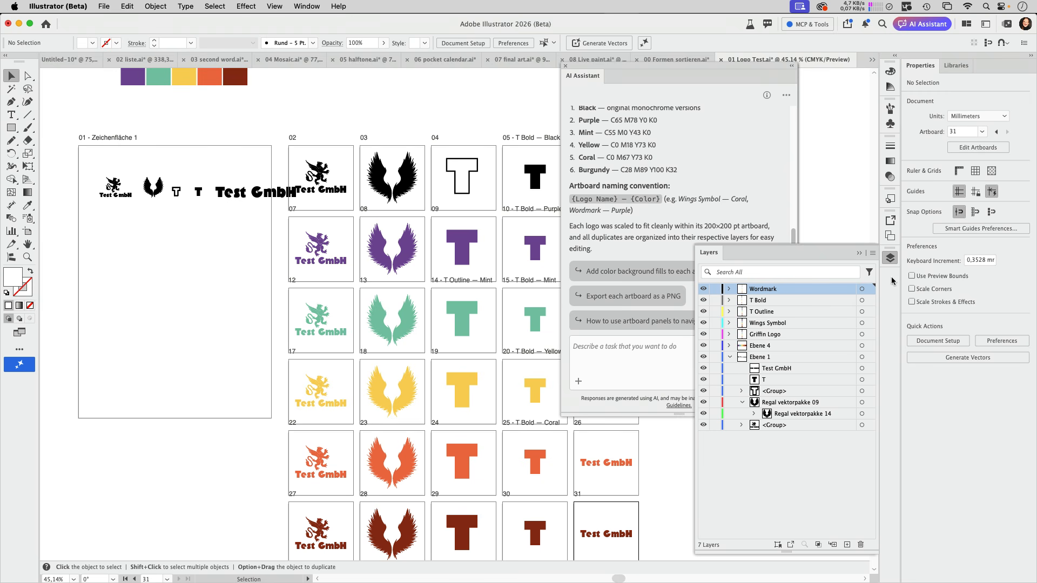
left_click(861, 255)
left_click_drag(633, 64, 799, 128)
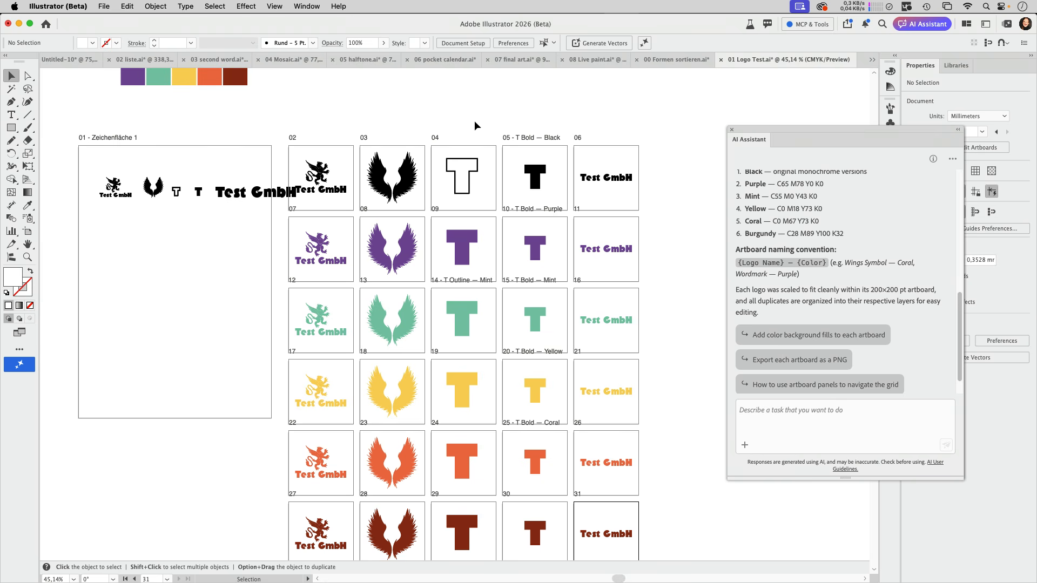
Step: Compare the CMYK fill of the purple T Bold logo with the purple source rectangle, and check the mint T Bold logo's fill
left_click(538, 250)
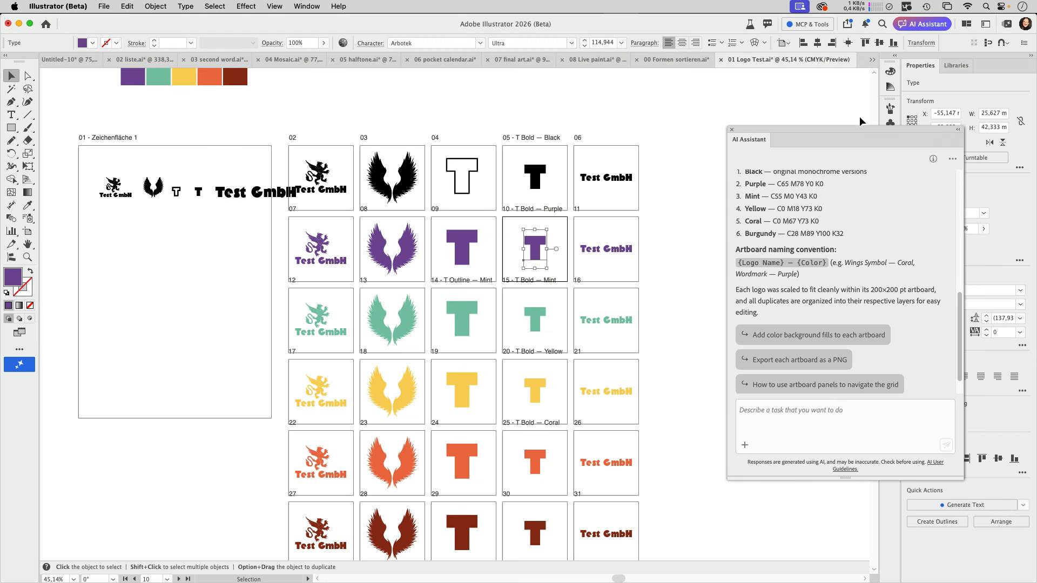
left_click(888, 74)
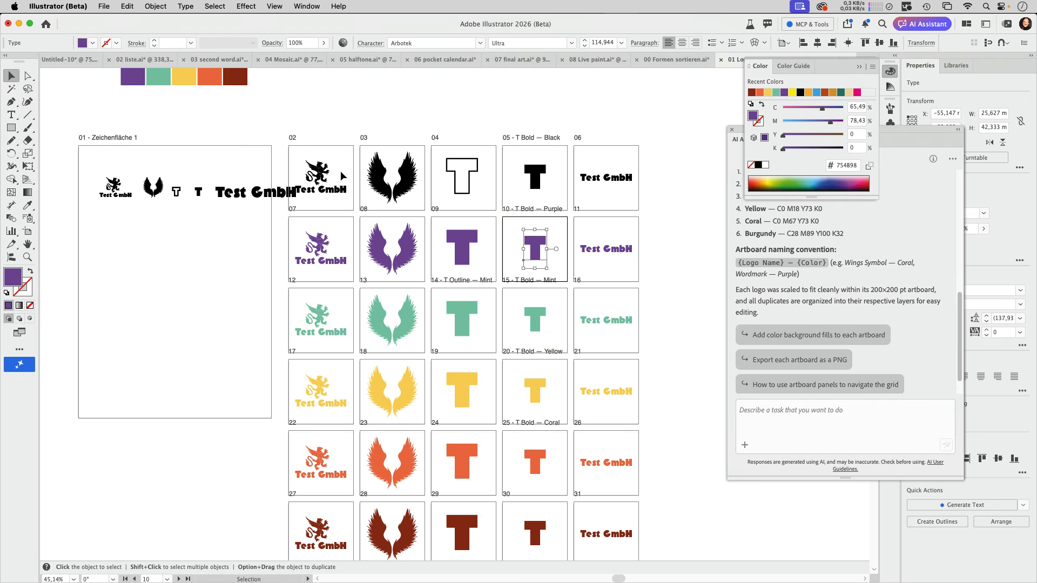
left_click(133, 81)
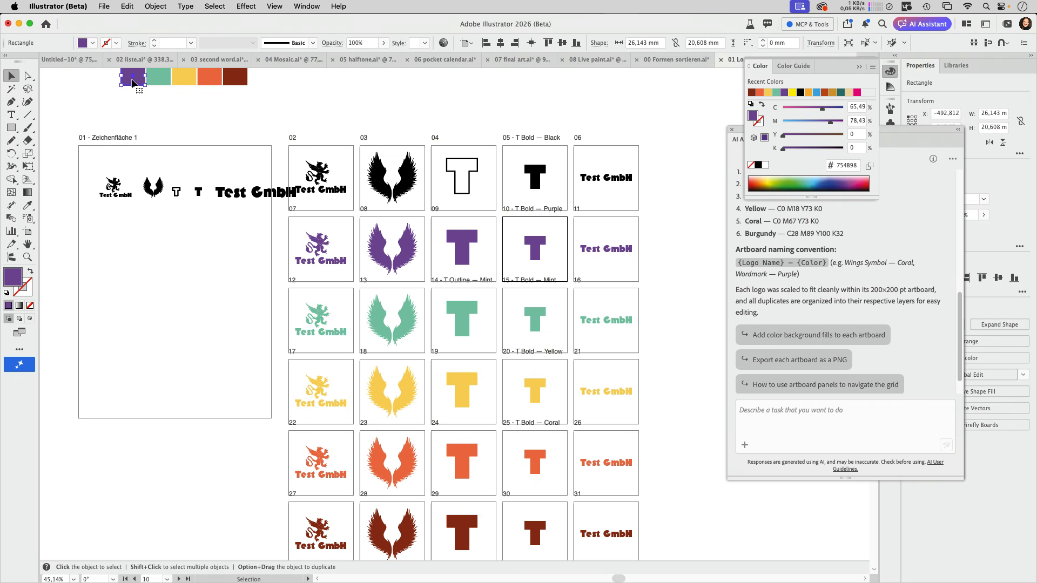
left_click(542, 253)
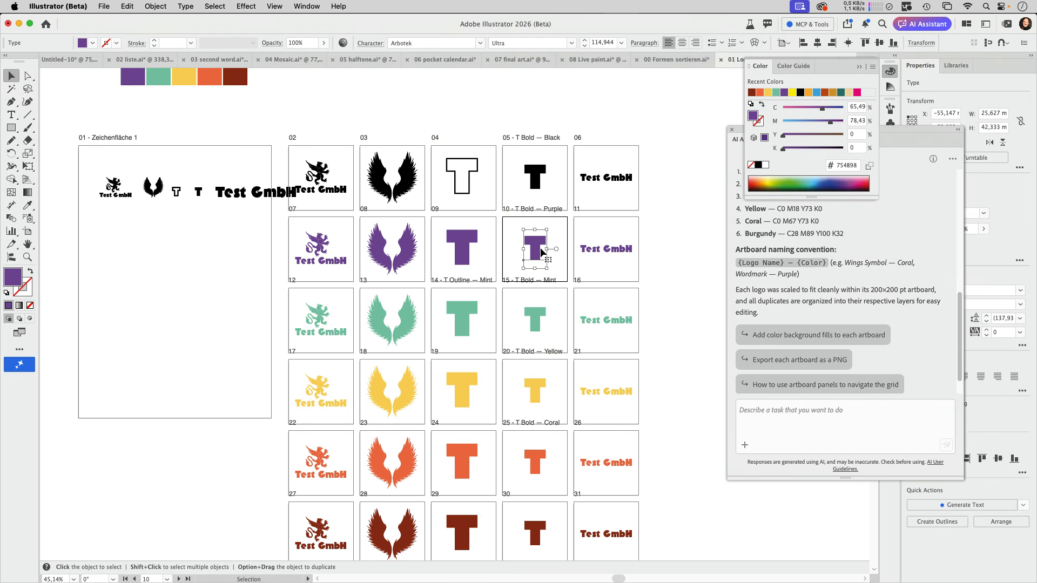
left_click(673, 182)
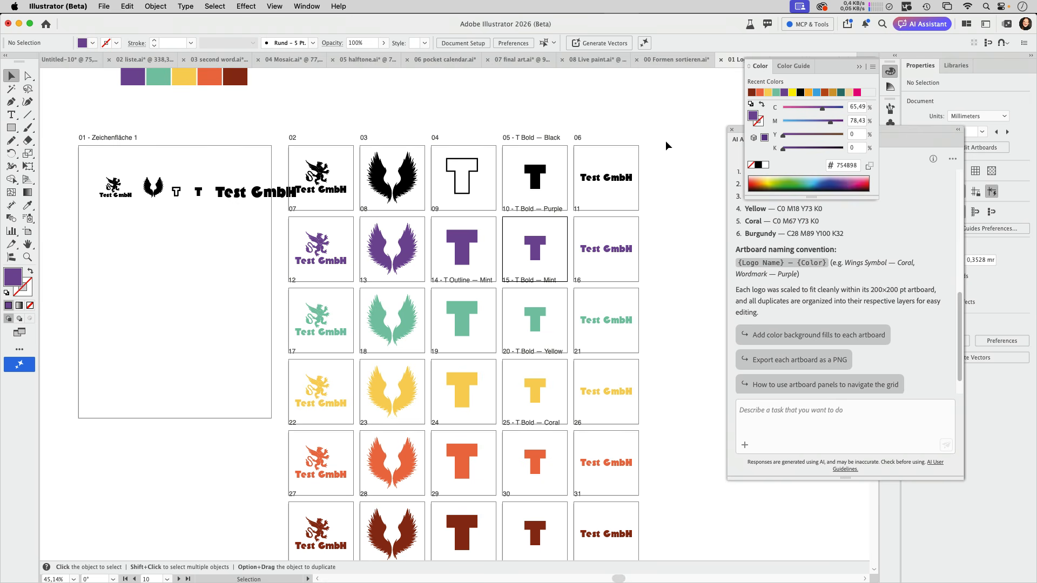
left_click(536, 323)
left_click(679, 168)
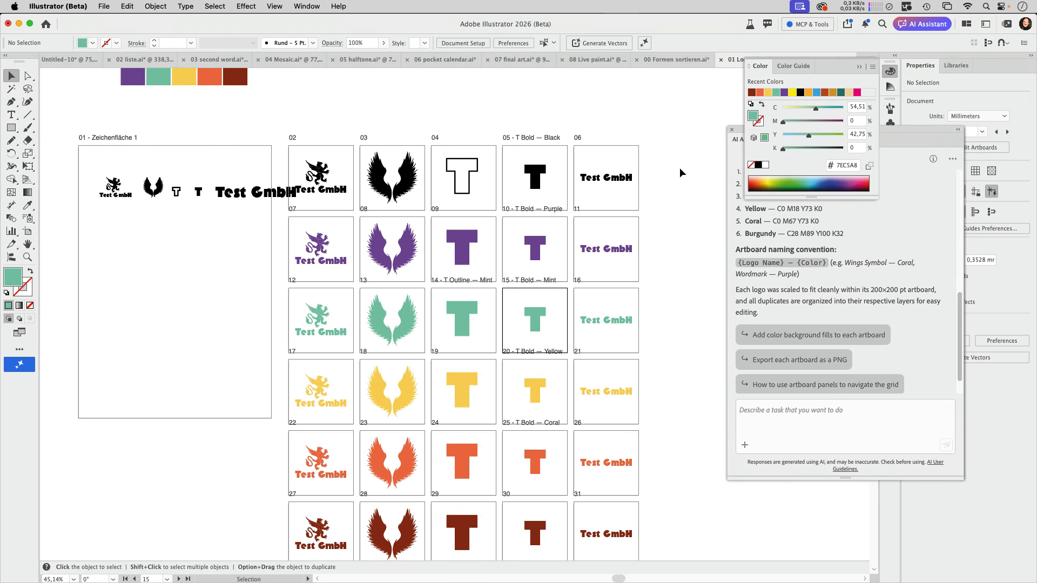
left_click_drag(926, 135, 881, 160)
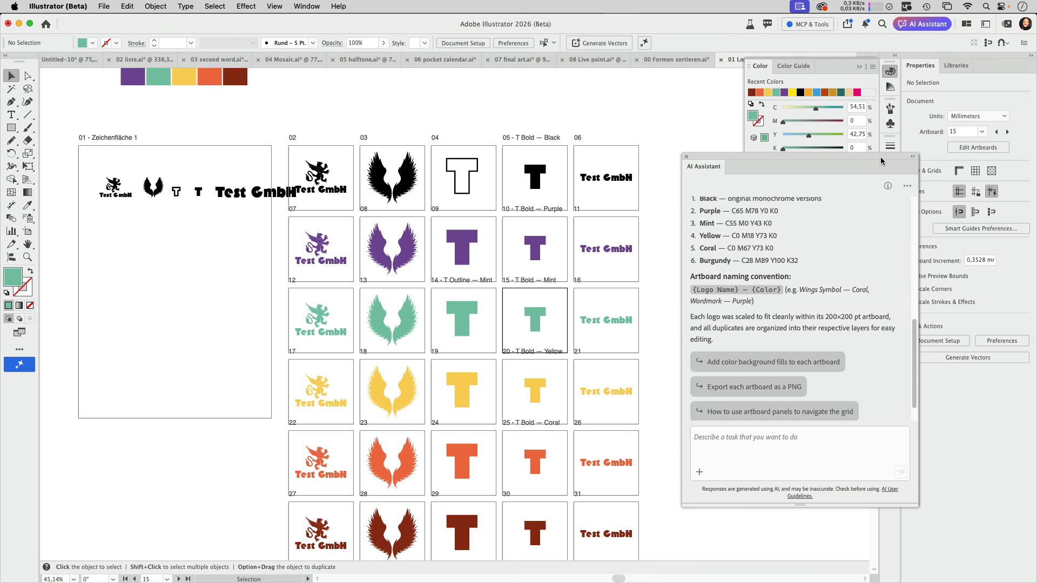